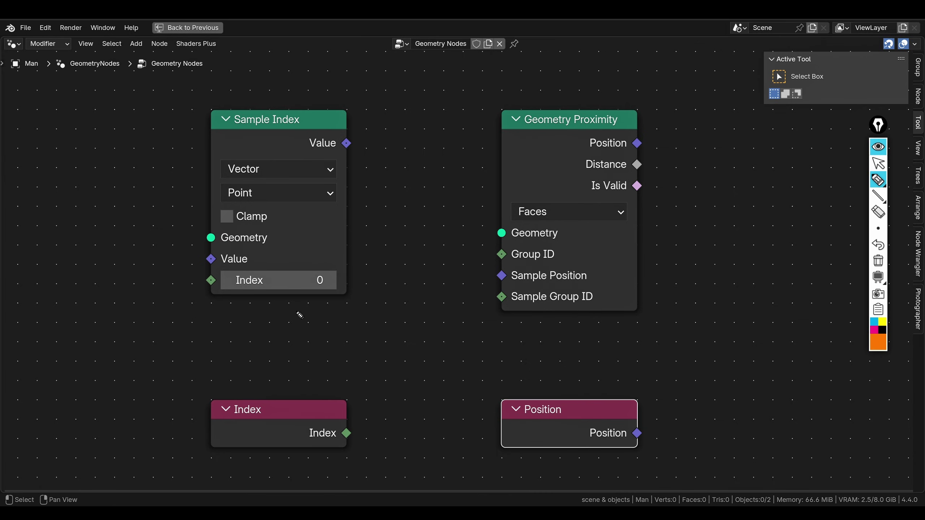
# - Draw arrows from Sample Index to Index and from Geometry Proximity to Position, and handwrite "topology" beside the Sample Index node
pyautogui.moveTo(278, 303)
pyautogui.mouseDown()
pyautogui.moveTo(291, 371)
pyautogui.moveTo(305, 351)
pyautogui.mouseUp()
pyautogui.moveTo(560, 319)
pyautogui.mouseDown()
pyautogui.moveTo(558, 369)
pyautogui.moveTo(569, 350)
pyautogui.mouseUp()
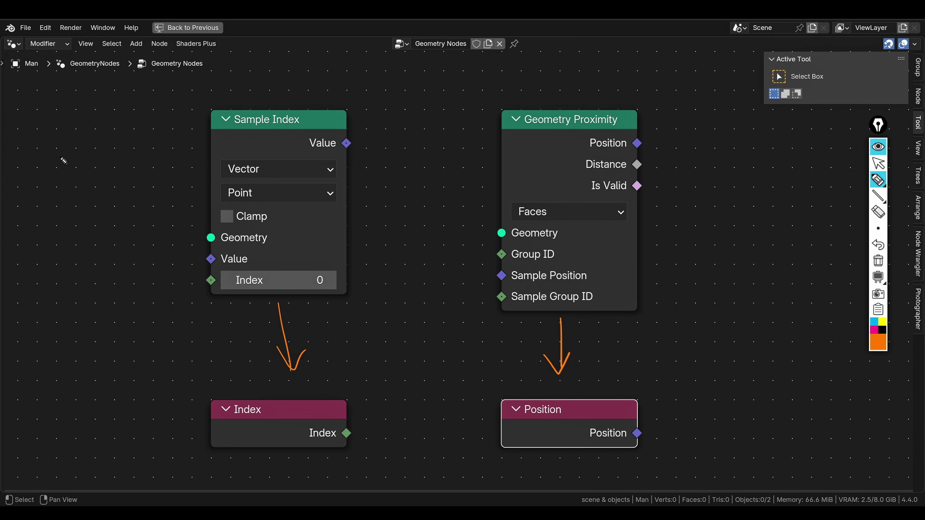
pyautogui.moveTo(39, 166); pyautogui.dragTo(58, 198)
pyautogui.moveTo(46, 188); pyautogui.dragTo(75, 174)
pyautogui.moveTo(71, 171); pyautogui.dragTo(108, 150)
pyautogui.moveTo(107, 131); pyautogui.dragTo(120, 155)
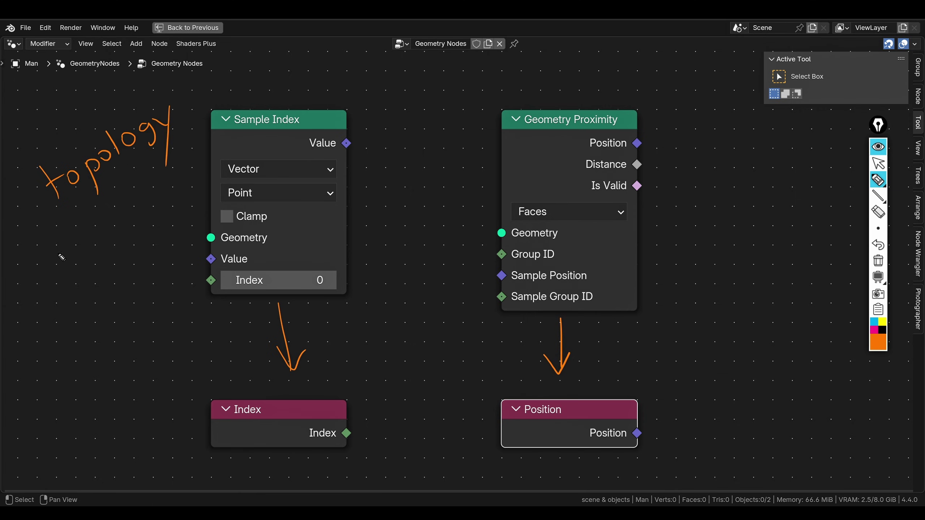
# - Sketch two slanted rows of boxes numbered 1, 2 and 3 below the word "topology"
pyautogui.moveTo(56, 256)
pyautogui.mouseDown()
pyautogui.moveTo(73, 270)
pyautogui.moveTo(105, 247)
pyautogui.moveTo(78, 255)
pyautogui.mouseUp()
pyautogui.moveTo(82, 236); pyautogui.dragTo(93, 239)
pyautogui.moveTo(92, 224); pyautogui.dragTo(95, 232)
pyautogui.moveTo(90, 287); pyautogui.dragTo(102, 297)
pyautogui.moveTo(90, 283); pyautogui.dragTo(109, 280)
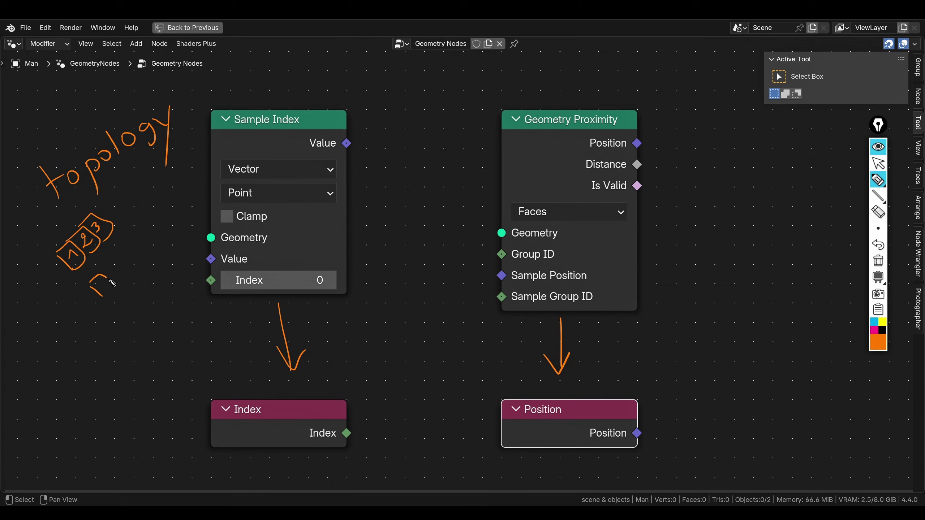
pyautogui.moveTo(109, 279); pyautogui.dragTo(104, 297)
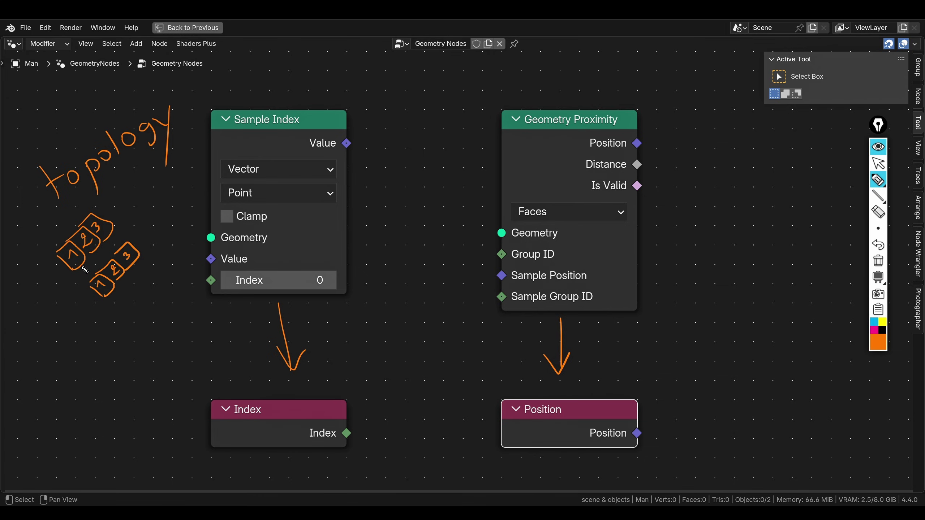
# - Draw arrows between the matching boxes, add and circle a box numbered 4, and underline "topology"
pyautogui.moveTo(80, 267)
pyautogui.mouseDown()
pyautogui.moveTo(90, 280)
pyautogui.moveTo(108, 257)
pyautogui.mouseUp()
pyautogui.moveTo(110, 234); pyautogui.dragTo(123, 248)
pyautogui.moveTo(115, 244)
pyautogui.mouseDown()
pyautogui.moveTo(127, 206)
pyautogui.moveTo(108, 219)
pyautogui.mouseUp()
pyautogui.moveTo(110, 212)
pyautogui.mouseDown()
pyautogui.moveTo(140, 241)
pyautogui.moveTo(122, 257)
pyautogui.moveTo(134, 251)
pyautogui.mouseUp()
pyautogui.click(141, 244)
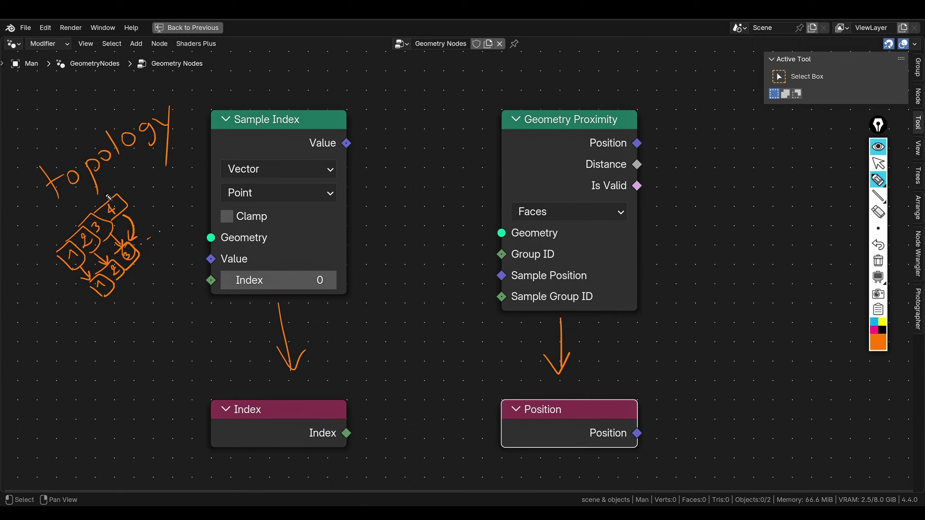
pyautogui.moveTo(109, 197)
pyautogui.mouseDown()
pyautogui.moveTo(105, 238)
pyautogui.moveTo(113, 217)
pyautogui.mouseUp()
pyautogui.moveTo(59, 207); pyautogui.dragTo(174, 137)
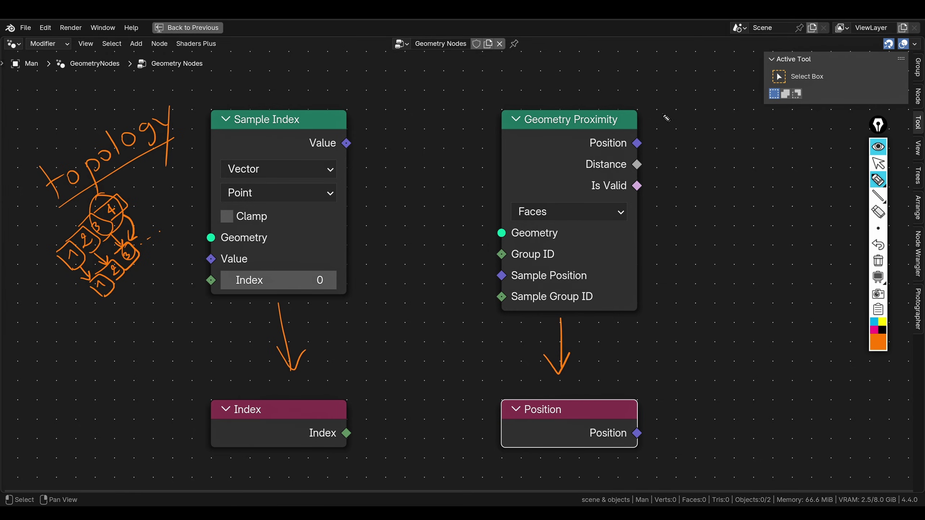
# - Draw a curve along Geometry Proximity and a curved arrow leading from it over Sample Index towards "topology"
pyautogui.moveTo(664, 116); pyautogui.dragTo(643, 277)
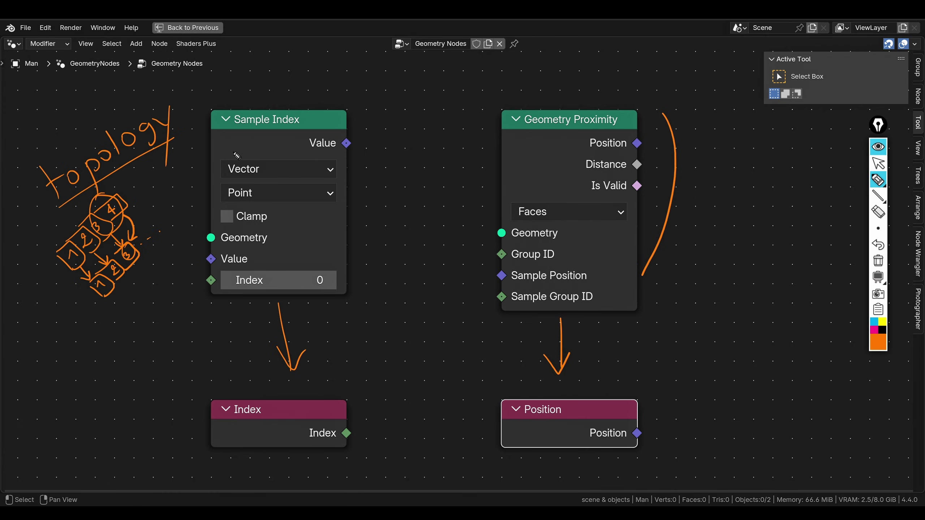
pyautogui.moveTo(212, 100)
pyautogui.mouseDown()
pyautogui.moveTo(438, 88)
pyautogui.moveTo(459, 101)
pyautogui.moveTo(244, 107)
pyautogui.mouseUp()
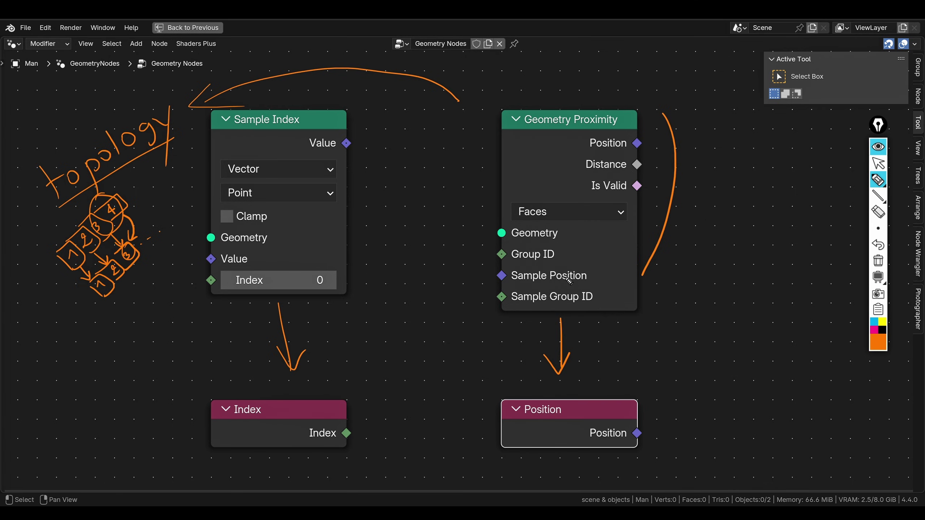
pyautogui.moveTo(275, 95)
pyautogui.mouseDown()
pyautogui.moveTo(346, 447)
pyautogui.moveTo(275, 123)
pyautogui.mouseUp()
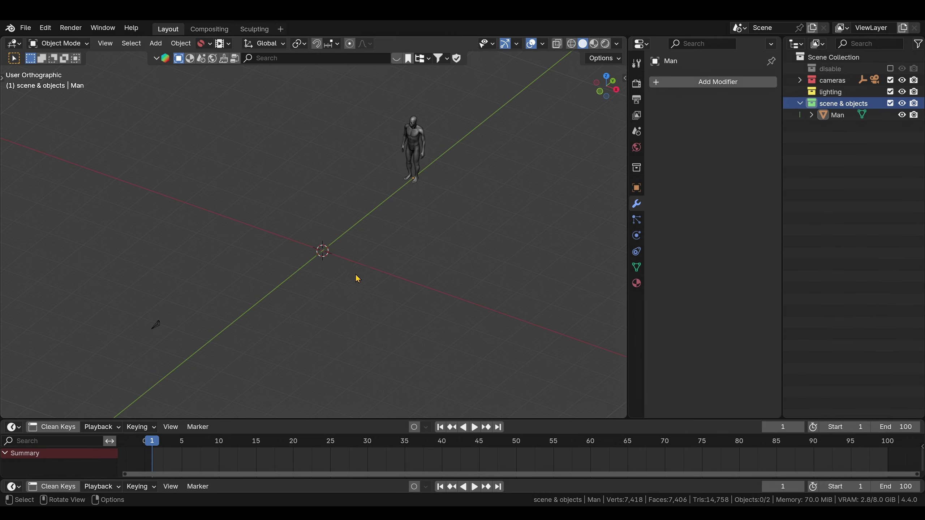
# - Add a Single Vert mesh object at the world origin
pyautogui.scroll(4, 364, 277)
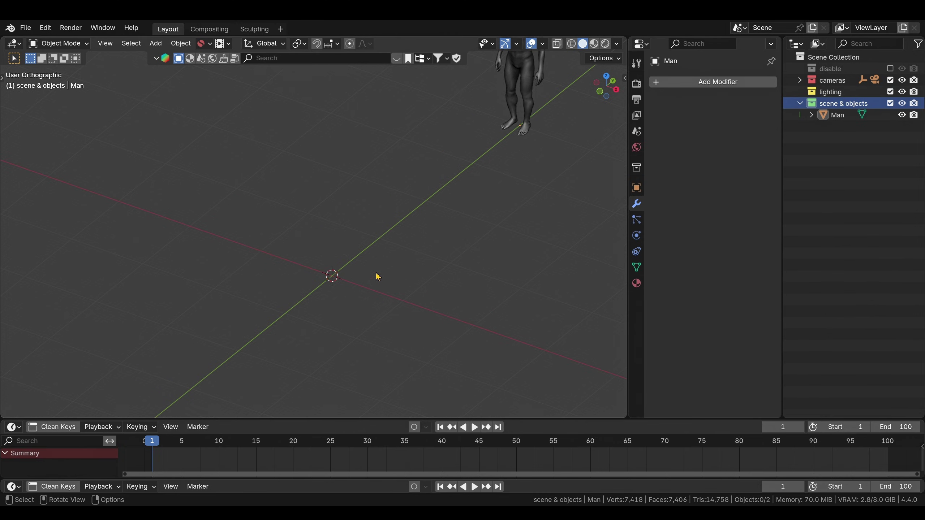
pyautogui.hotkey('shift', 'a')
pyautogui.click(277, 239)
pyautogui.write('add s')
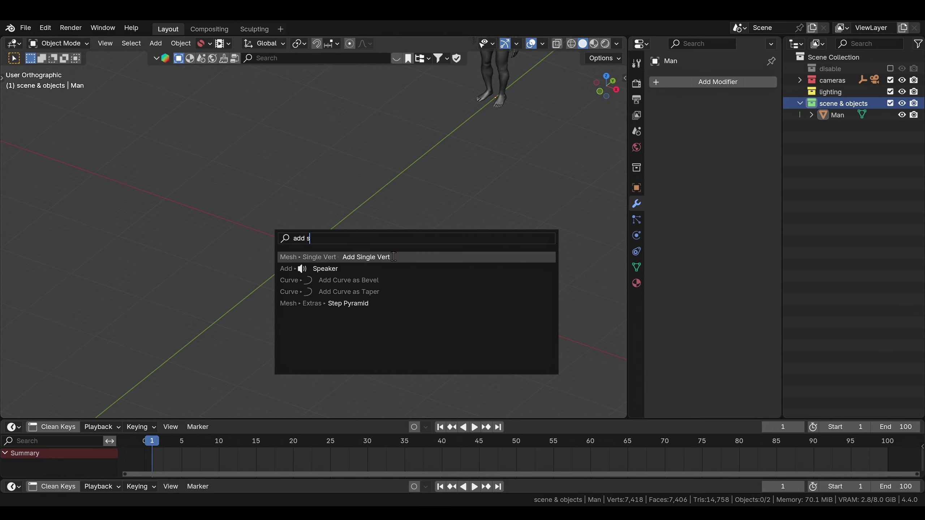
pyautogui.press('Return')
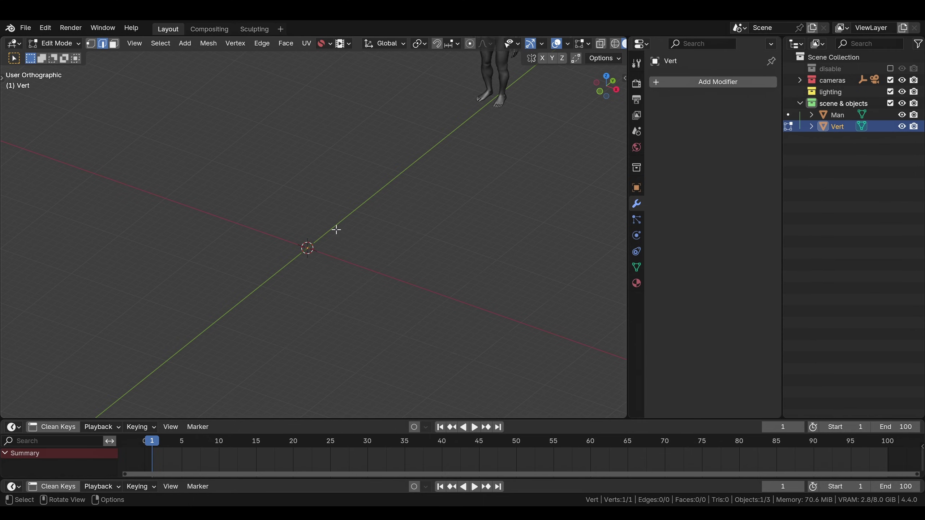
# - Add a cube to the mesh and merge all of its vertices into a single vertex
pyautogui.hotkey('shift', 'a')
pyautogui.click(364, 266)
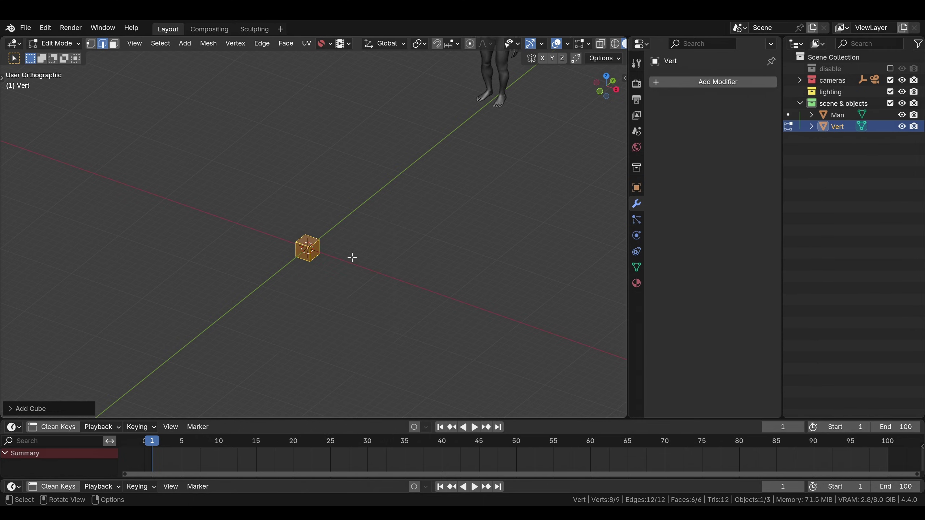
pyautogui.hotkey('ctrl', 'Tab')
pyautogui.click(252, 256)
pyautogui.scroll(5, 378, 254)
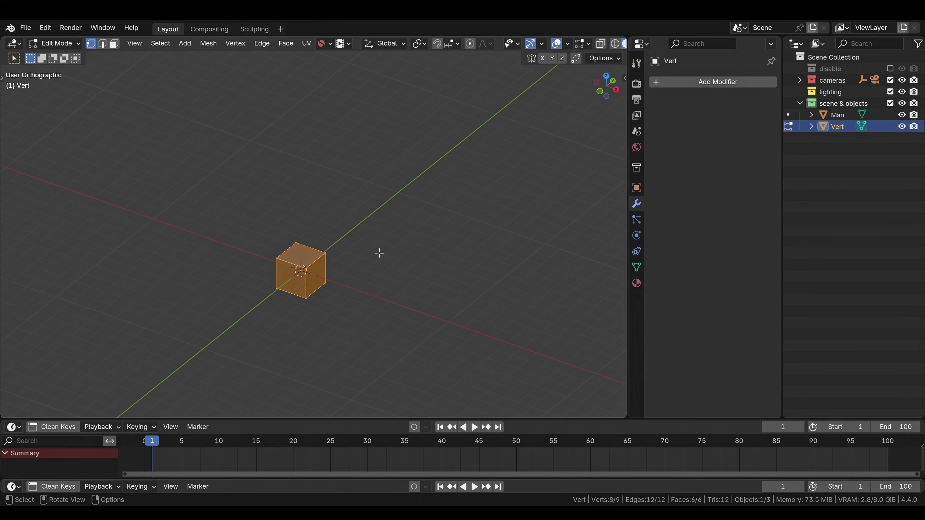
pyautogui.press('m')
pyautogui.click(340, 265)
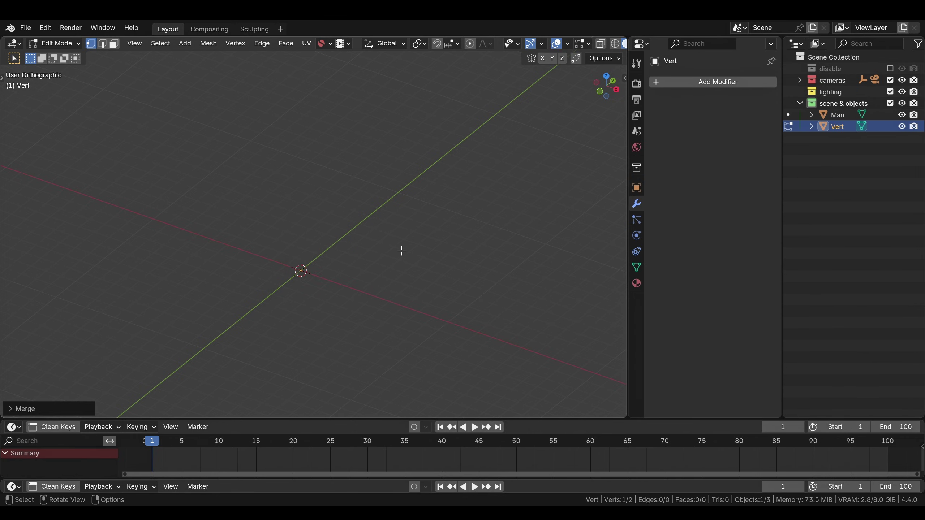
# - Undo the vertex merge and the added cube
pyautogui.hotkey('ctrl', 'z')
pyautogui.hotkey('ctrl', 'z')
pyautogui.hotkey('ctrl', 'z')
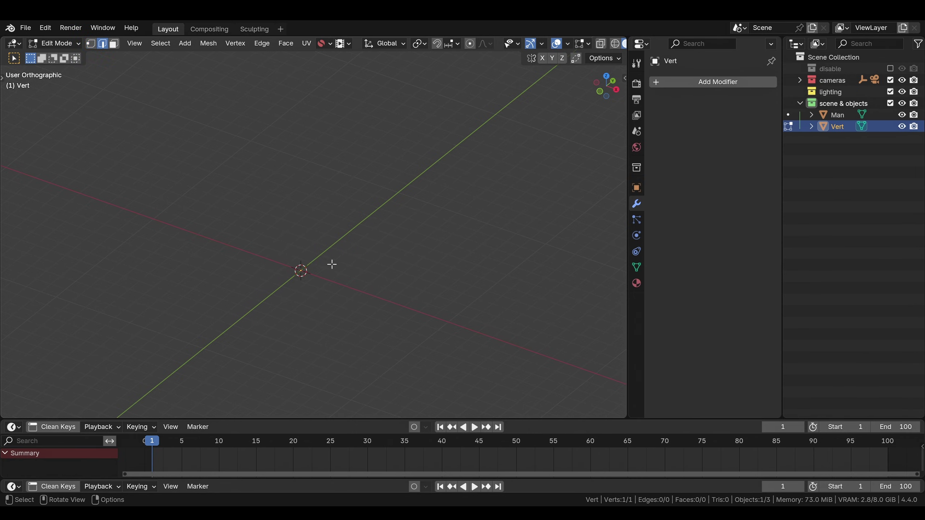
# - Set up the right orthographic view close to the world origin and switch to vertex selection mode
pyautogui.click(616, 89)
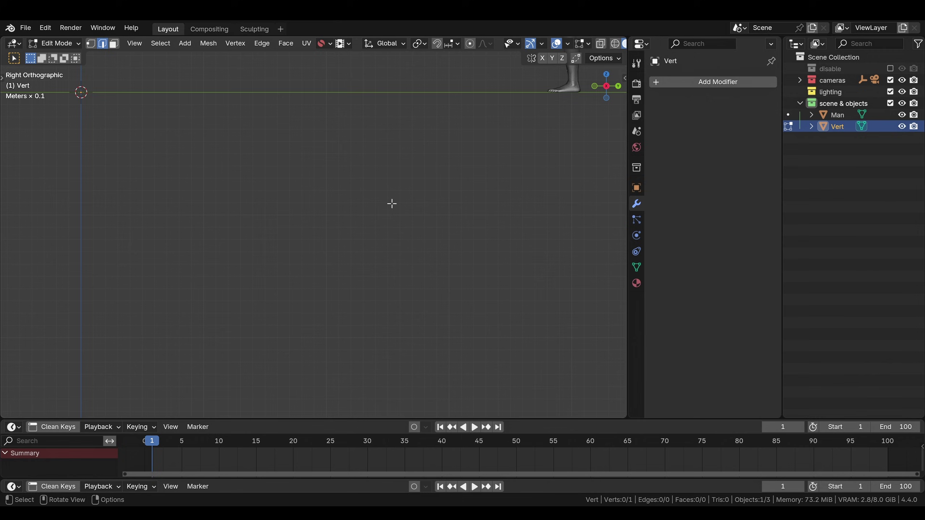
pyautogui.hotkey('shift', 'c')
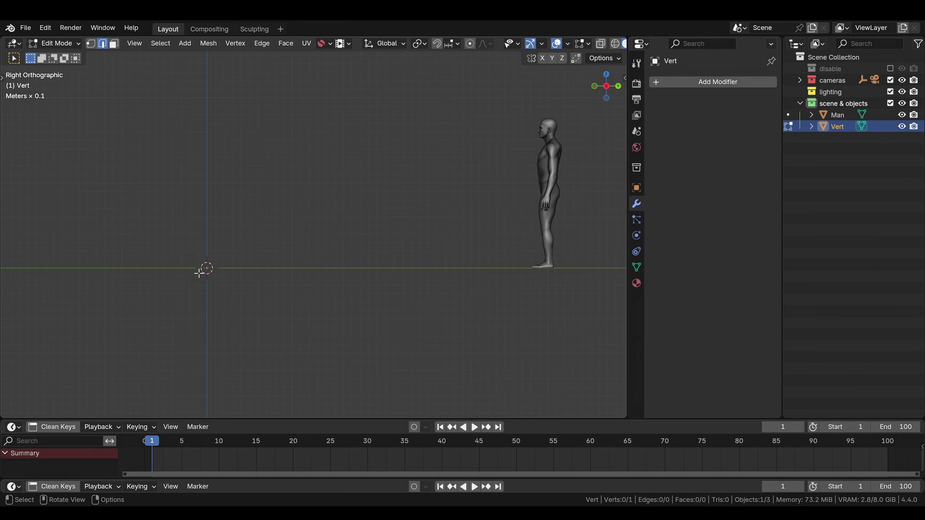
pyautogui.scroll(4, 204, 260)
pyautogui.keyDown('shift'); pyautogui.moveTo(276, 288); pyautogui.dragTo(330, 252, button='middle'); pyautogui.keyUp('shift')
pyautogui.scroll(3, 276, 248)
pyautogui.keyDown('shift'); pyautogui.moveTo(272, 271); pyautogui.dragTo(295, 241, button='middle'); pyautogui.keyUp('shift')
pyautogui.scroll(3, 295, 241)
pyautogui.keyDown('shift'); pyautogui.moveTo(292, 292); pyautogui.dragTo(381, 255, button='middle'); pyautogui.keyUp('shift')
pyautogui.press('Tab')
pyautogui.click(297, 246)
pyautogui.scroll(4, 305, 239)
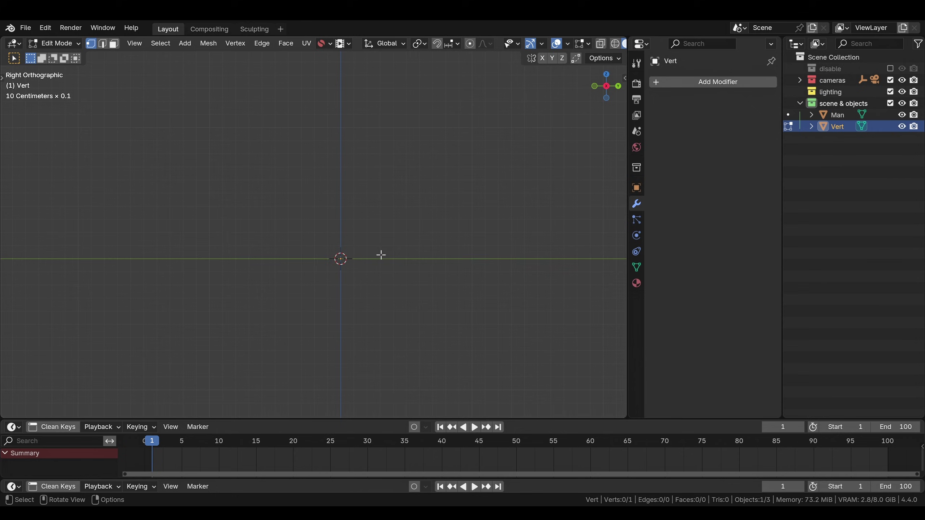
pyautogui.scroll(4, 380, 257)
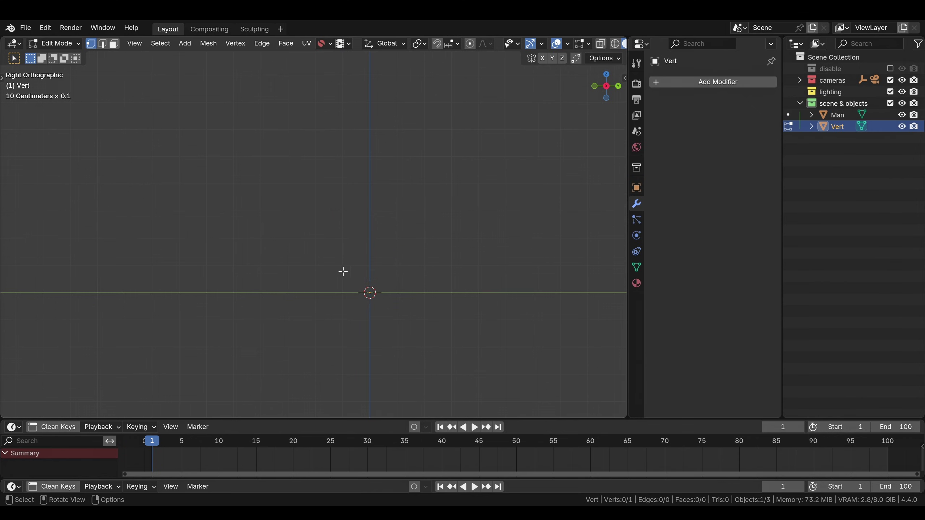
# - Extrude the vertex at the origin along the negative Y axis to form the base of the bowl profile
pyautogui.rightClick(323, 261)
pyautogui.click(275, 265)
pyautogui.hotkey('ctrl', 'Tab')
pyautogui.click(320, 252)
pyautogui.press('e')
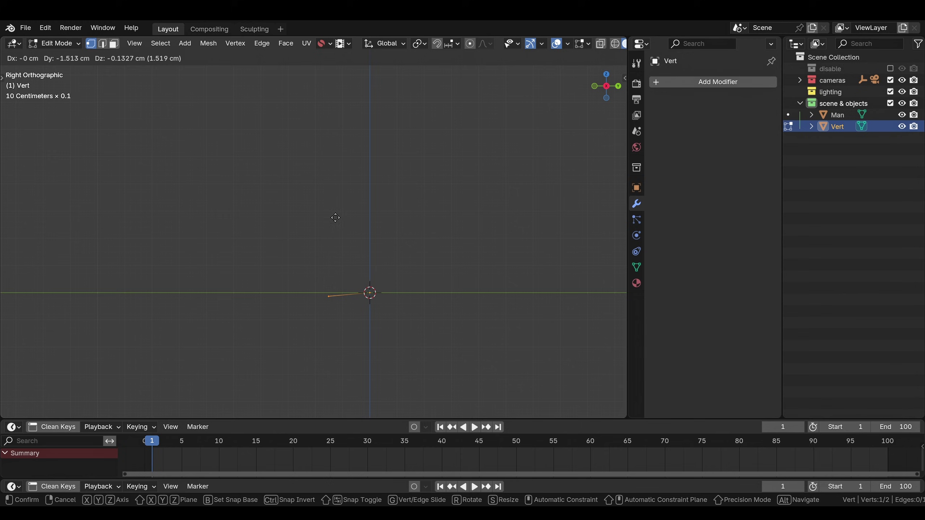
pyautogui.press('y')
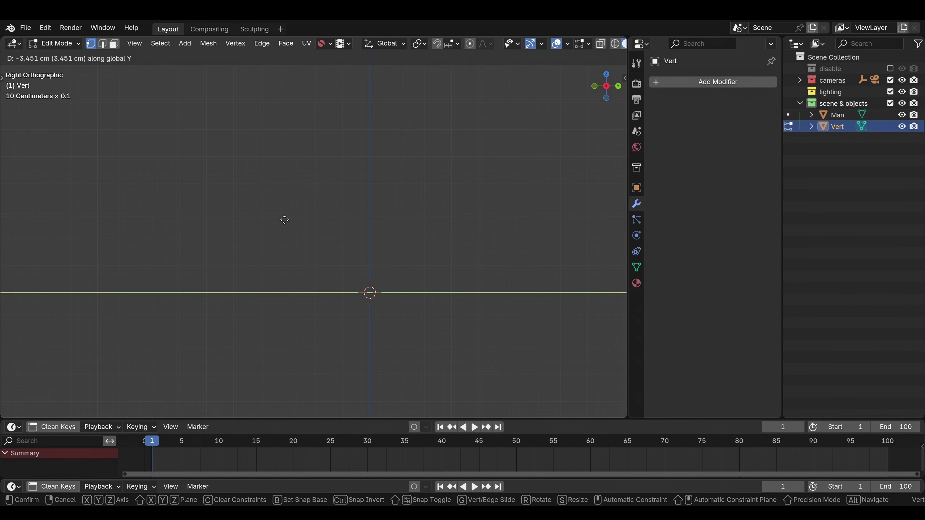
pyautogui.click(266, 221)
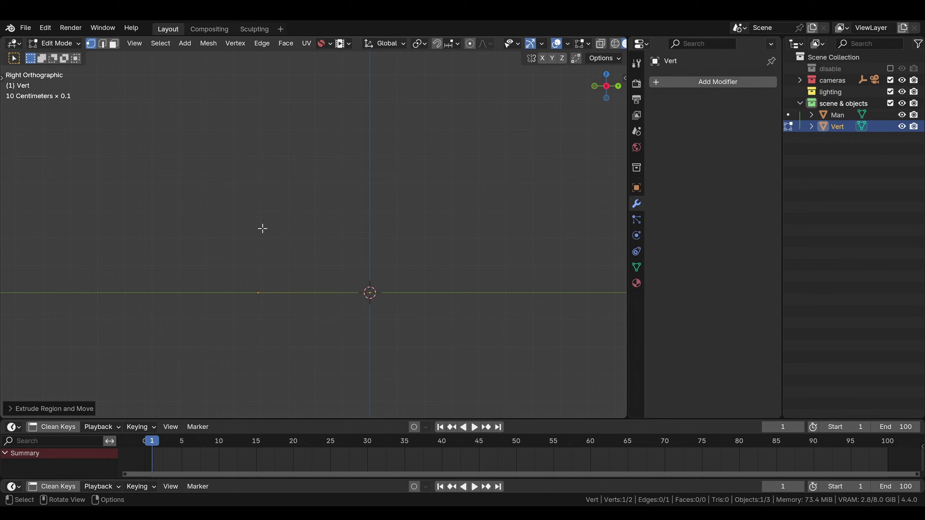
# - Extrude the end vertex diagonally up and outward to start the bowl's side profile
pyautogui.press('e')
pyautogui.click(231, 175)
pyautogui.scroll(-6, 229, 173)
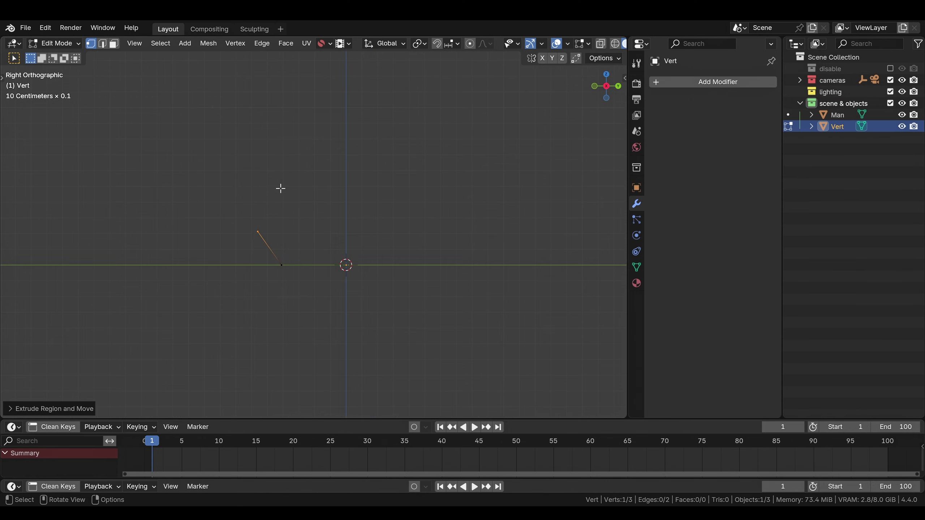
pyautogui.scroll(3, 246, 238)
pyautogui.scroll(-12, 246, 240)
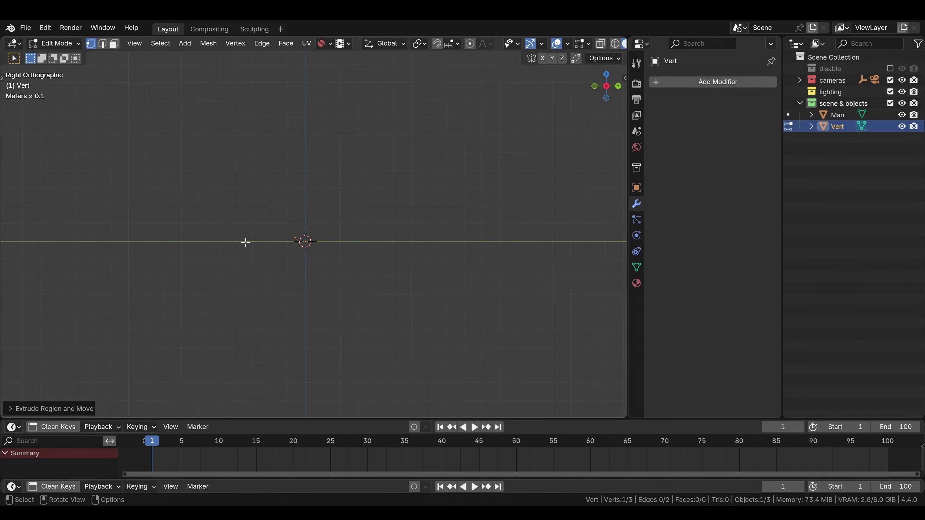
pyautogui.scroll(8, 255, 242)
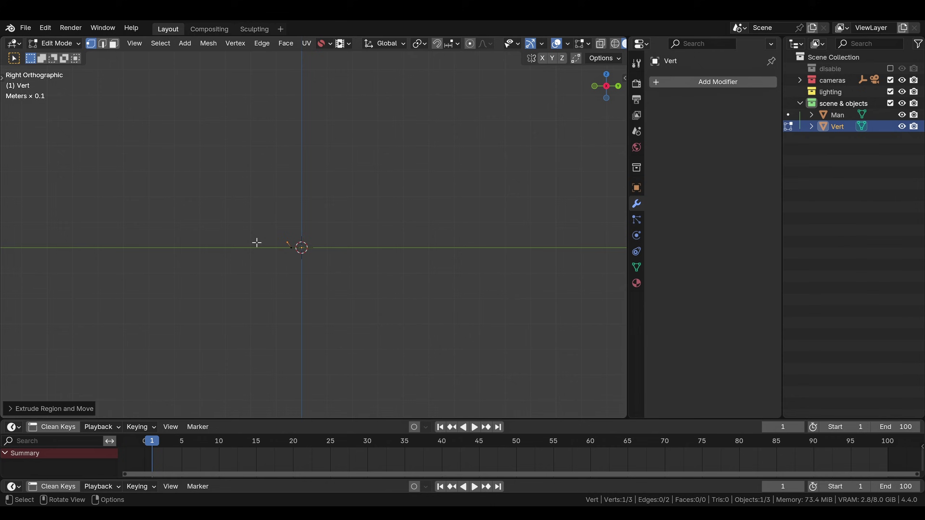
pyautogui.scroll(-1, 275, 225)
pyautogui.keyDown('shift'); pyautogui.moveTo(351, 201); pyautogui.dragTo(278, 246, button='middle'); pyautogui.keyUp('shift')
pyautogui.scroll(-1, 264, 223)
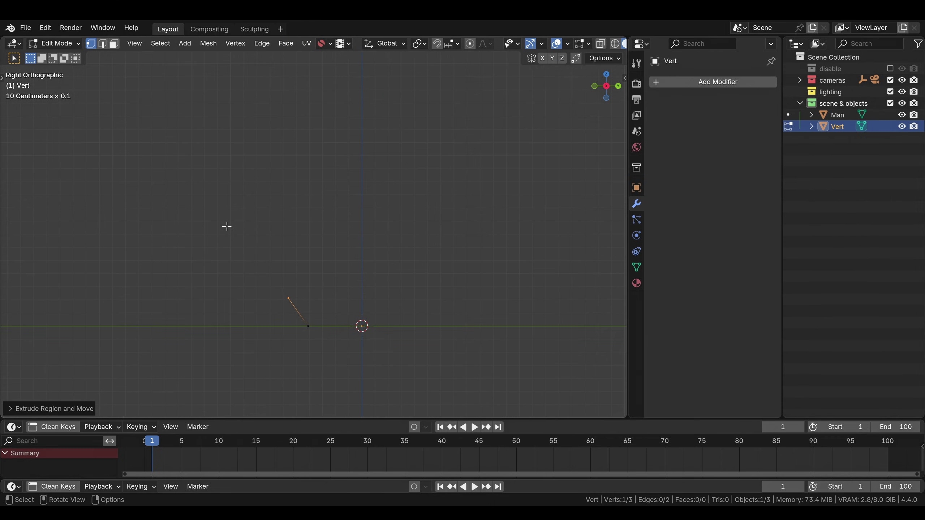
# - Extend the side profile with four more outward-rising segments and a final near-vertical one, and return to Object Mode
pyautogui.press('e')
pyautogui.click(182, 171)
pyautogui.press('e')
pyautogui.click(183, 182)
pyautogui.press('e')
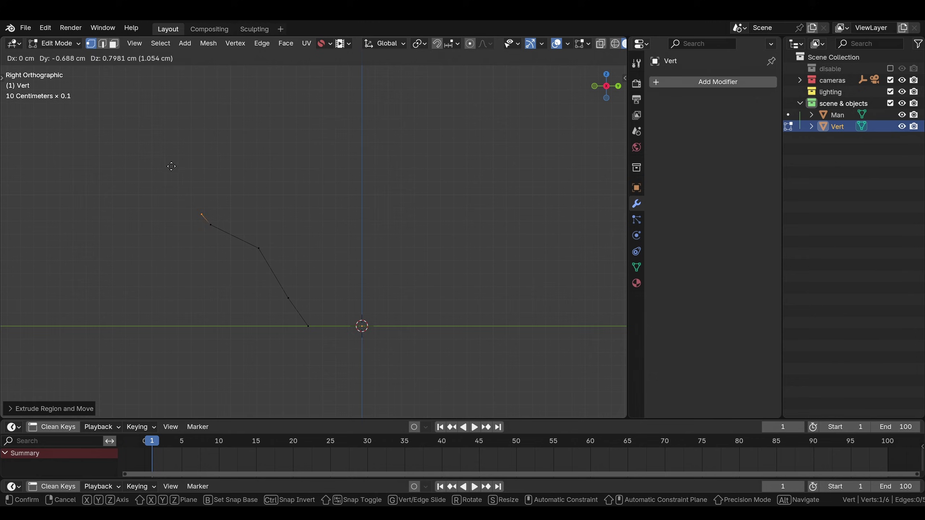
pyautogui.click(160, 128)
pyautogui.press('e')
pyautogui.click(142, 103)
pyautogui.scroll(-1, 203, 132)
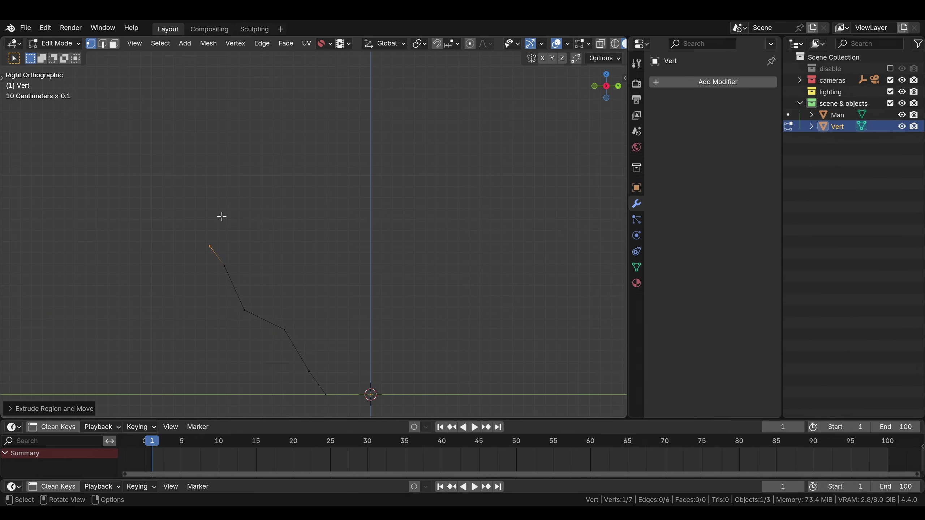
pyautogui.press('e')
pyautogui.click(223, 147)
pyautogui.press('Tab')
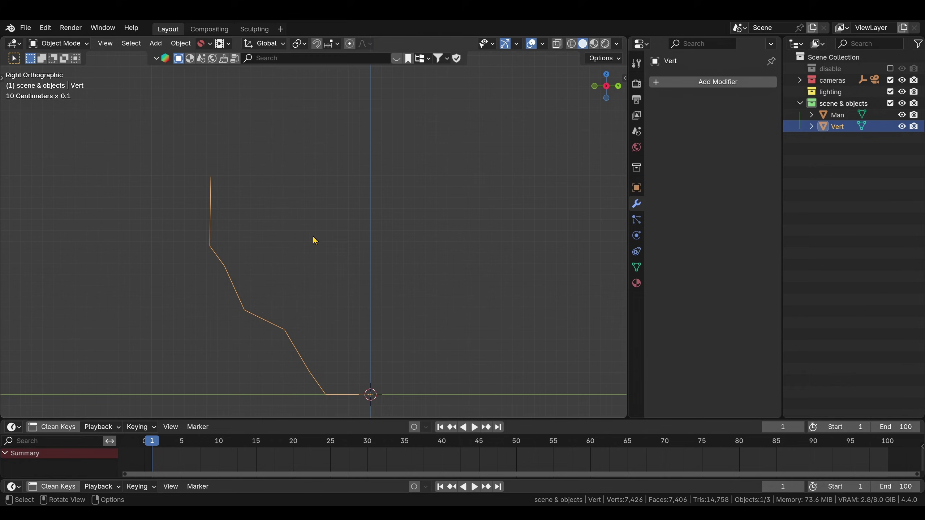
# - Add a Screw modifier to the profile to revolve it into a bowl
pyautogui.click(692, 82)
pyautogui.click(691, 86)
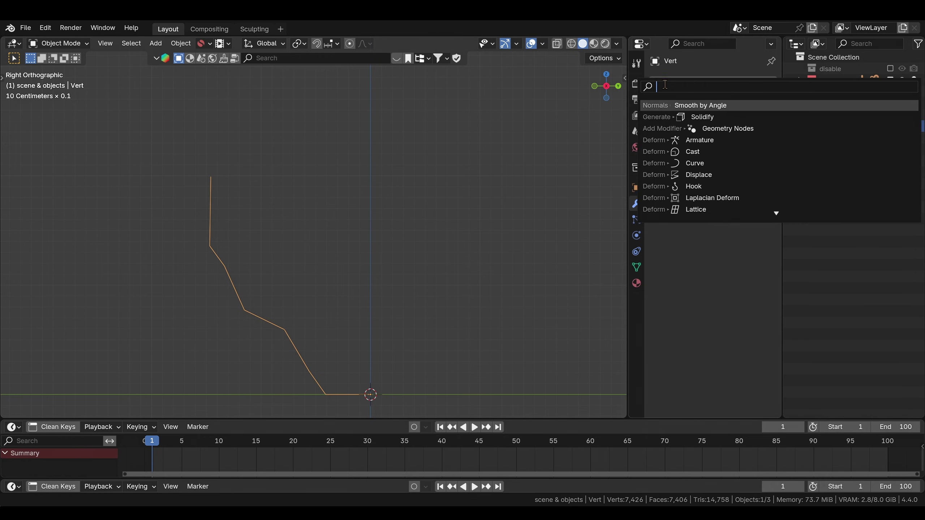
pyautogui.write('scr')
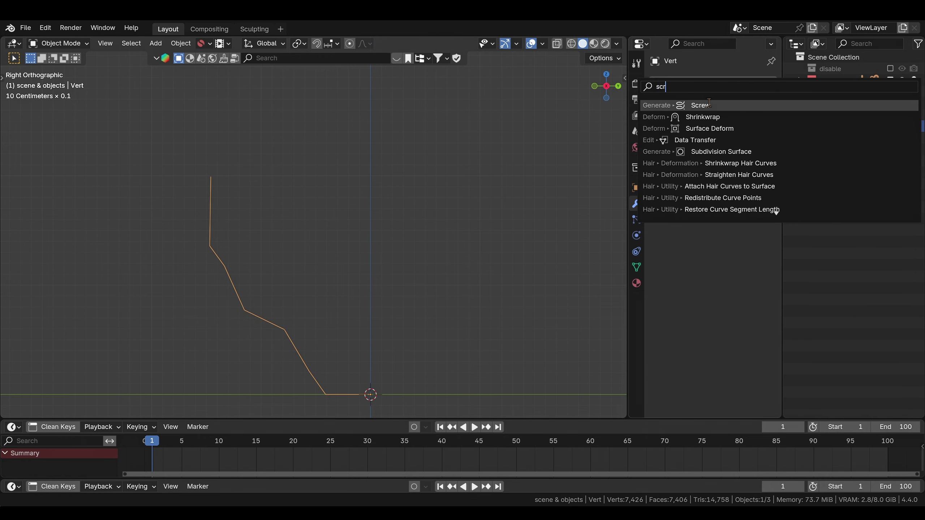
pyautogui.press('Return')
pyautogui.moveTo(454, 252); pyautogui.dragTo(484, 252, button='middle')
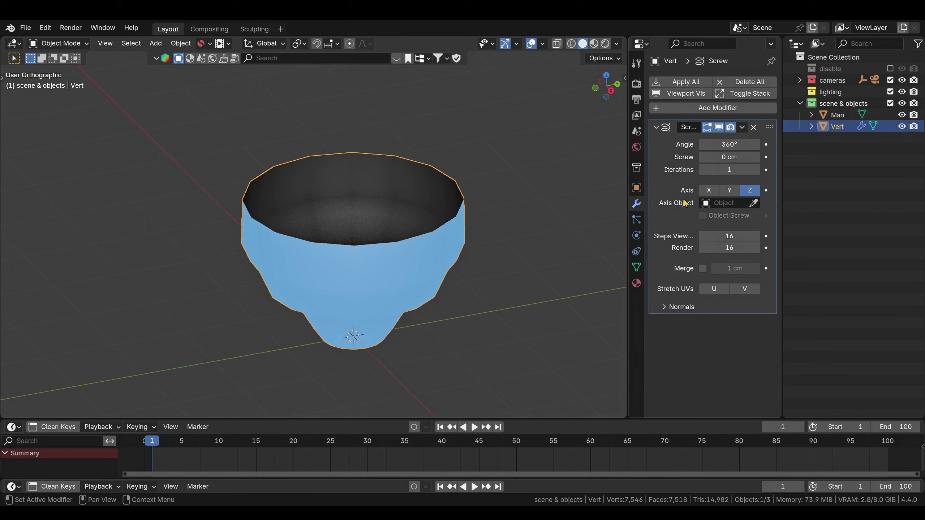
# - Flip the normals in the Screw modifier and collapse its settings
pyautogui.click(678, 307)
pyautogui.click(702, 349)
pyautogui.click(665, 307)
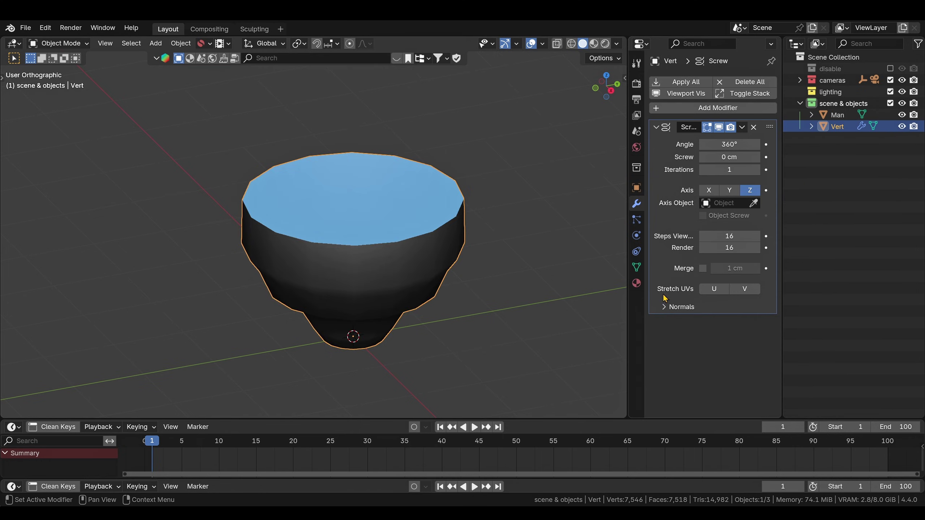
pyautogui.click(652, 128)
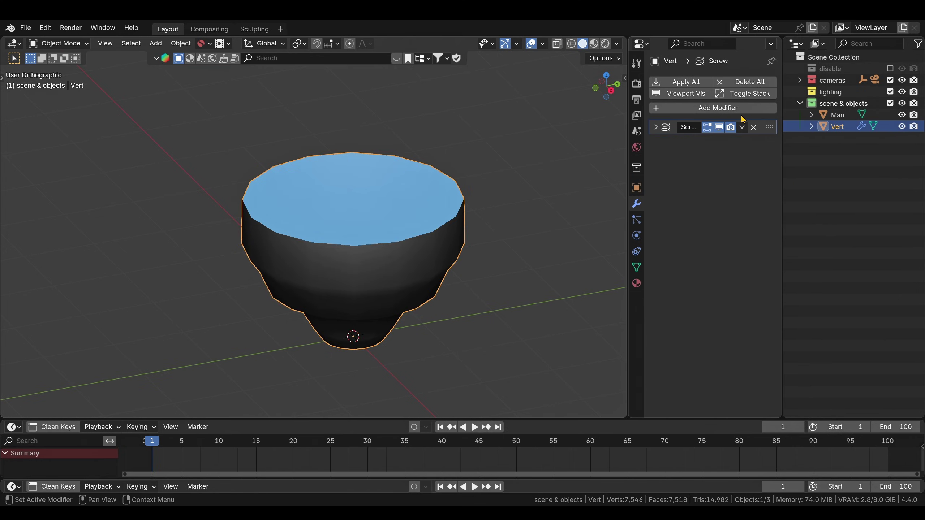
# - Add a Bevel modifier to the bowl with the Depth width type and 3 segments
pyautogui.click(678, 108)
pyautogui.write('vec')
pyautogui.press('Return')
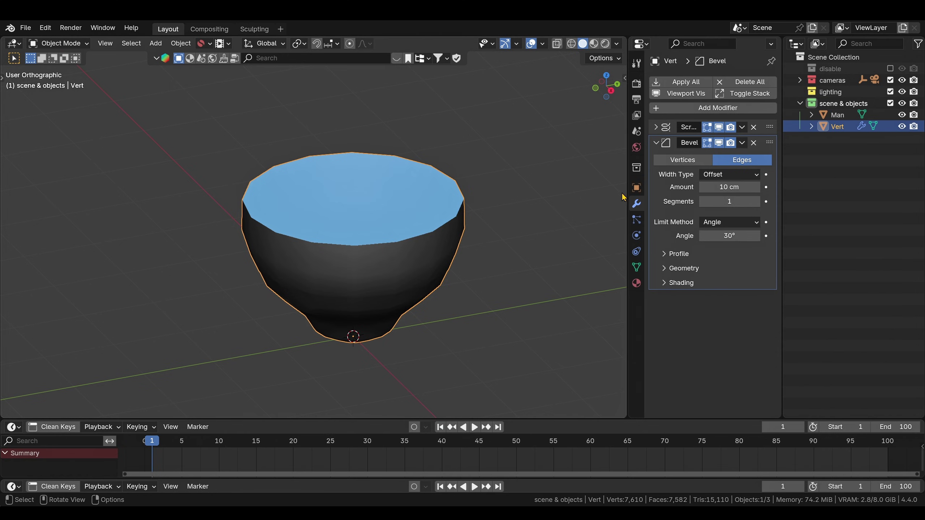
pyautogui.moveTo(627, 255); pyautogui.dragTo(573, 255)
pyautogui.click(708, 174)
pyautogui.click(691, 218)
pyautogui.moveTo(441, 235)
pyautogui.mouseDown(button='middle')
pyautogui.moveTo(452, 237)
pyautogui.moveTo(433, 241)
pyautogui.mouseUp(button='middle')
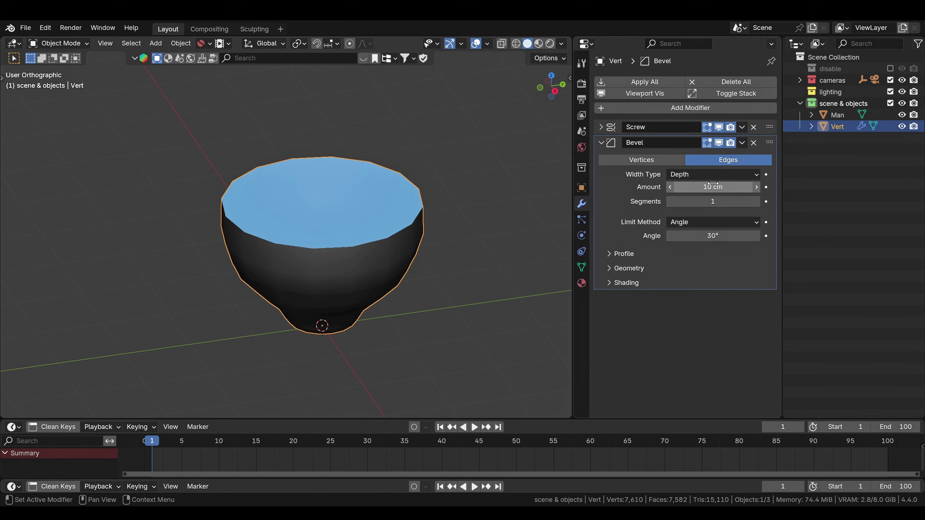
pyautogui.moveTo(737, 202); pyautogui.dragTo(751, 202)
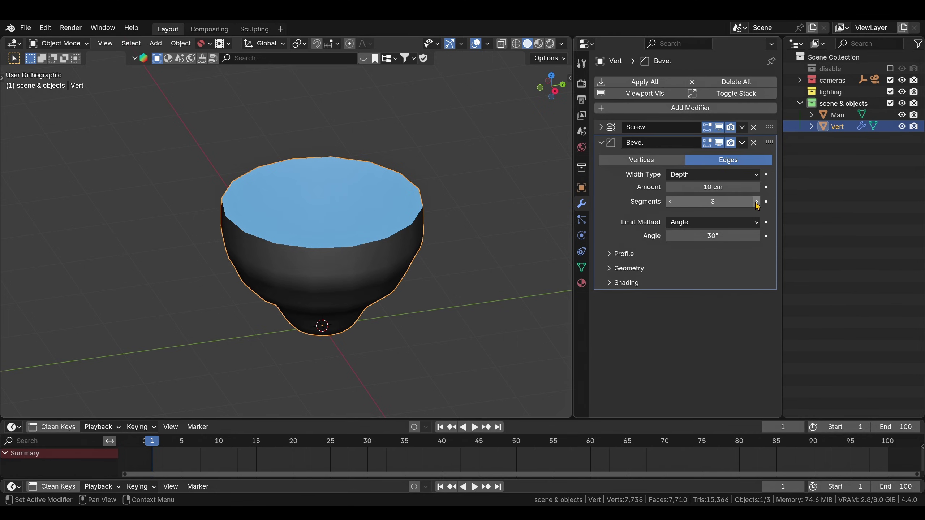
# - Set the Bevel modifier's amount to 0.04 cm
pyautogui.click(714, 185)
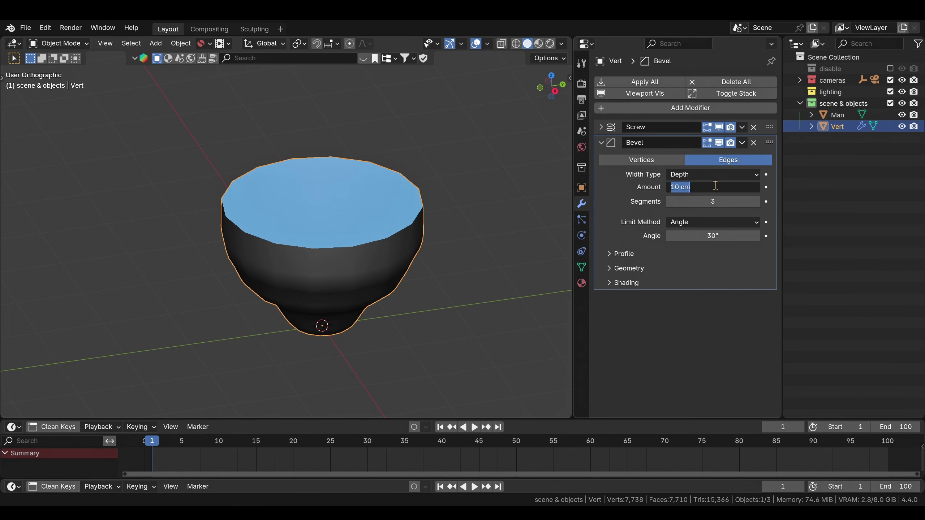
pyautogui.press('Return')
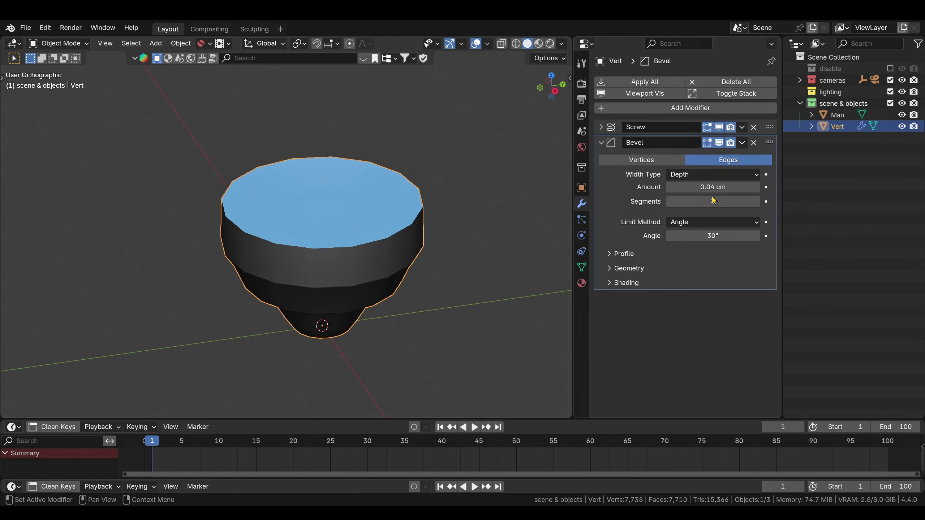
pyautogui.click(756, 187)
pyautogui.click(713, 186)
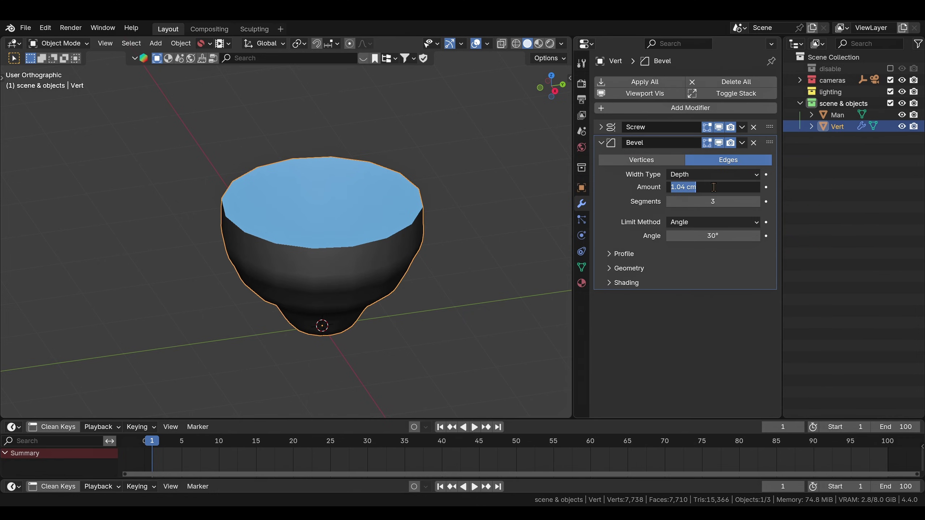
pyautogui.write('0.04')
pyautogui.press('Return')
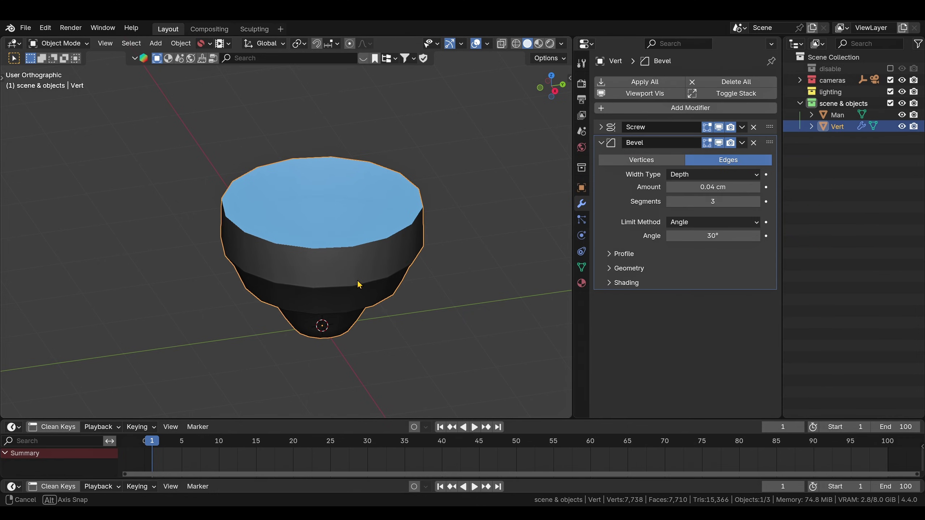
pyautogui.moveTo(359, 284); pyautogui.dragTo(391, 259, button='middle')
# - Add a Subdivision Surface modifier after the Bevel and collapse both modifiers' settings
pyautogui.click(601, 143)
pyautogui.click(619, 108)
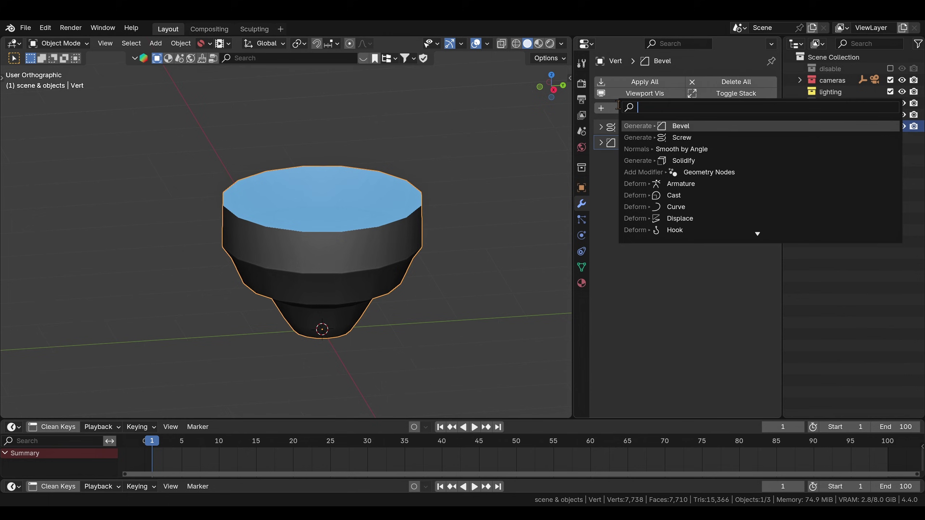
pyautogui.write('sub')
pyautogui.click(669, 126)
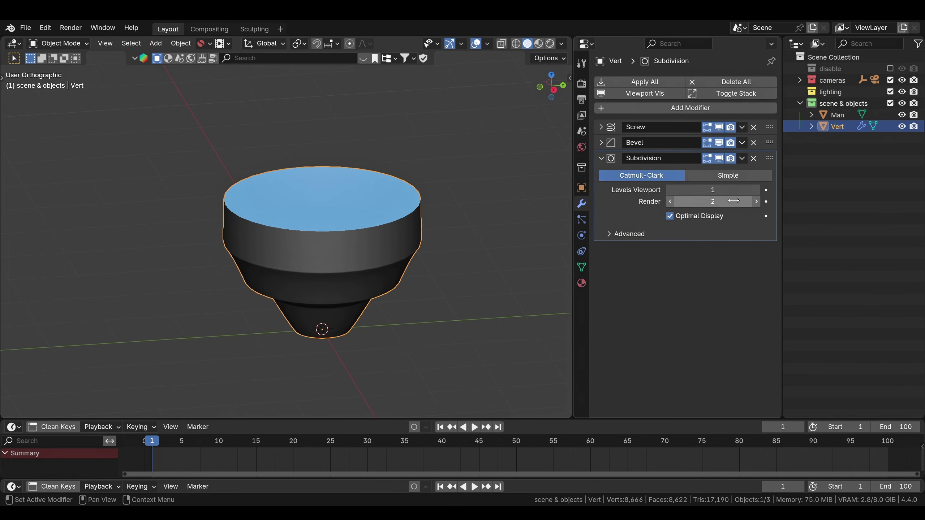
pyautogui.click(600, 158)
# - Compare the bowl with the Bevel hidden and shown in the viewport, and set the bevel amount to 0.4 cm
pyautogui.click(601, 142)
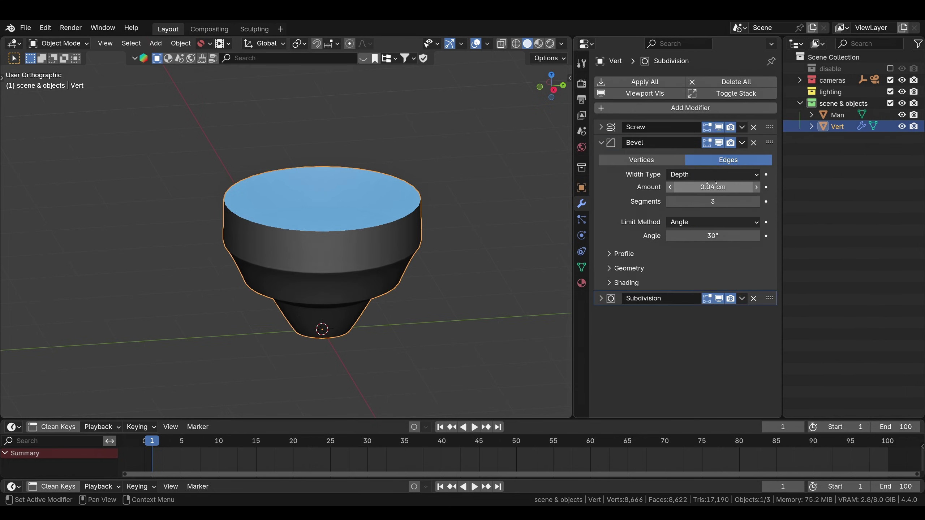
pyautogui.click(720, 143)
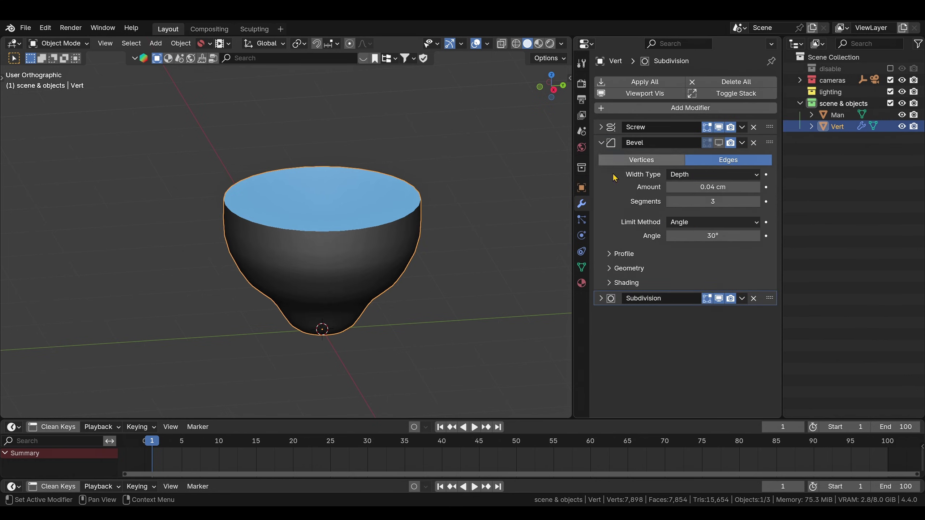
pyautogui.click(724, 145)
pyautogui.doubleClick(701, 185)
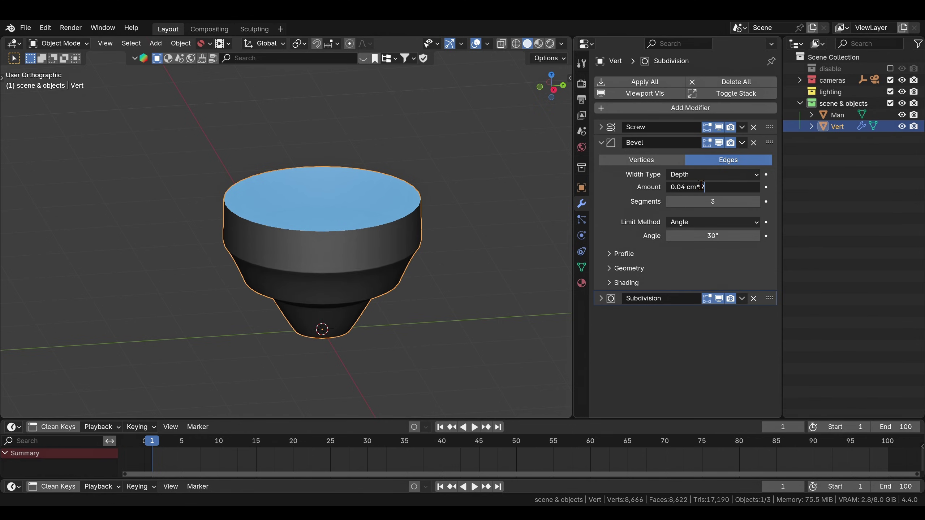
pyautogui.press('Return')
pyautogui.doubleClick(711, 186)
pyautogui.write('*10')
pyautogui.press('Return')
pyautogui.doubleClick(706, 187)
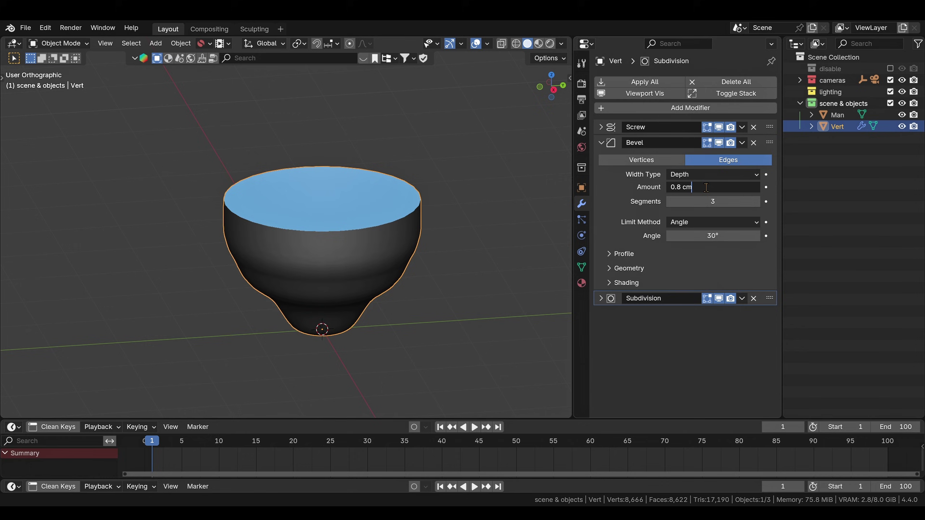
pyautogui.write('/2')
pyautogui.press('Return')
# - In Edit Mode, move the lower-middle segment of the bowl's side profile outward by about 2.6 cm and slightly up
pyautogui.moveTo(480, 221); pyautogui.dragTo(408, 238, button='middle')
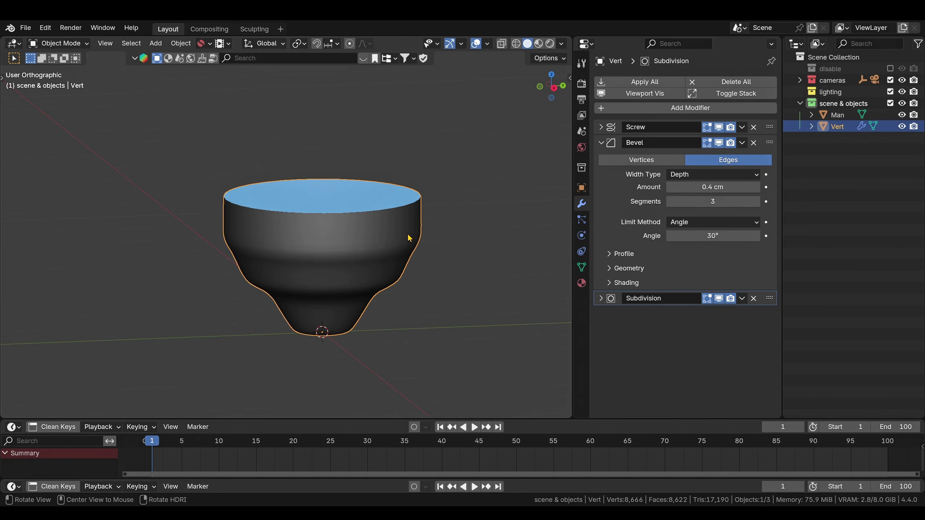
pyautogui.click(554, 87)
pyautogui.scroll(2, 408, 226)
pyautogui.press('Tab')
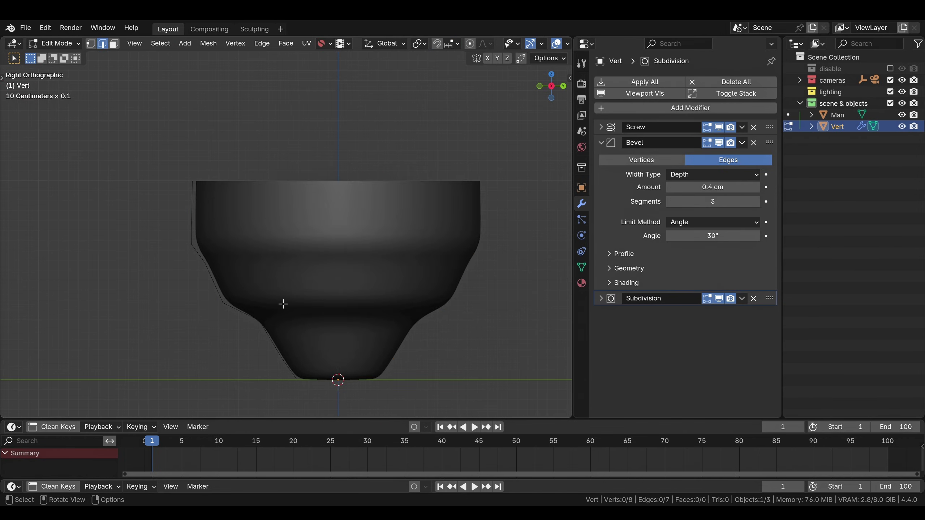
pyautogui.press('Tab')
pyautogui.click(201, 326)
pyautogui.press('g')
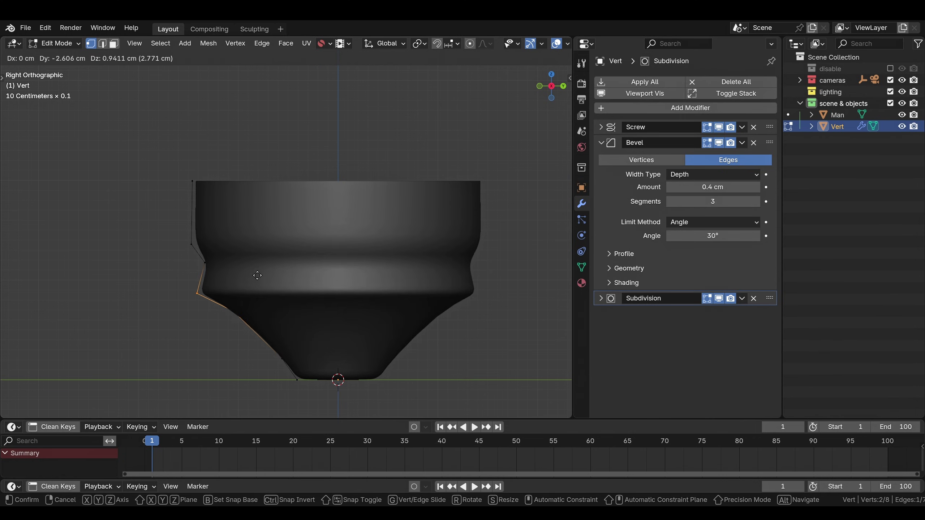
pyautogui.click(258, 284)
# - Move the profile vertex just above that segment about 1.6 cm outward and slightly down, and return to Object Mode
pyautogui.moveTo(233, 259); pyautogui.dragTo(187, 273)
pyautogui.press('g')
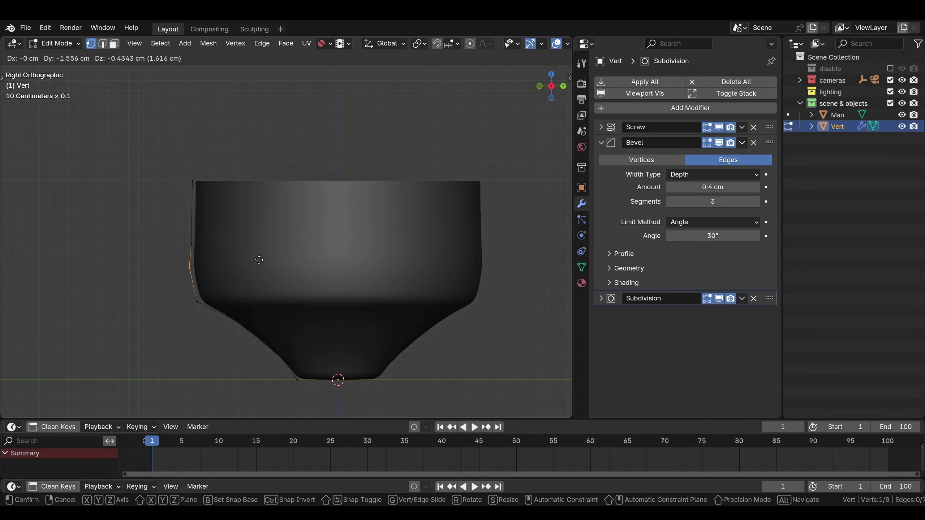
pyautogui.click(263, 260)
pyautogui.moveTo(270, 258); pyautogui.dragTo(336, 279, button='middle')
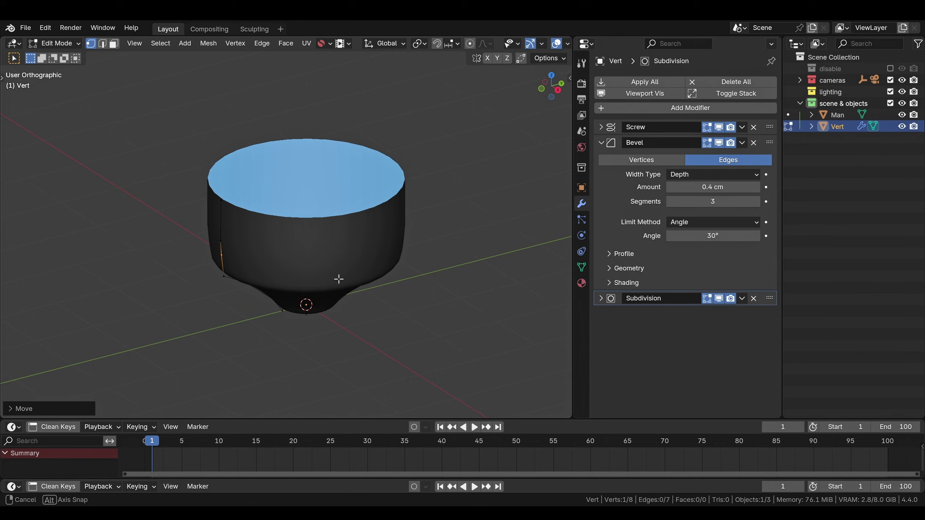
pyautogui.press('Tab')
pyautogui.click(365, 165)
pyautogui.moveTo(358, 216); pyautogui.dragTo(340, 227, button='middle')
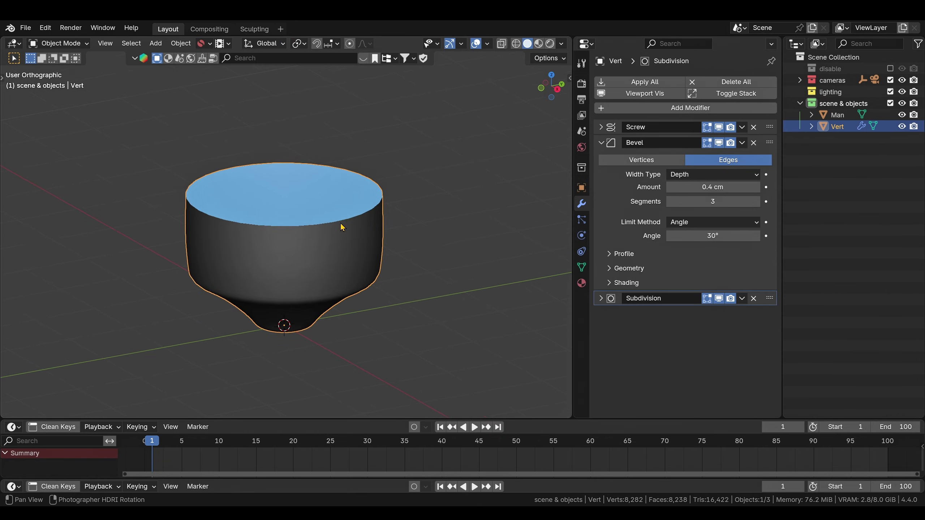
# - Add a Solidify modifier to the bowl and apply Shade Auto Smooth
pyautogui.click(601, 143)
pyautogui.click(638, 108)
pyautogui.click(636, 111)
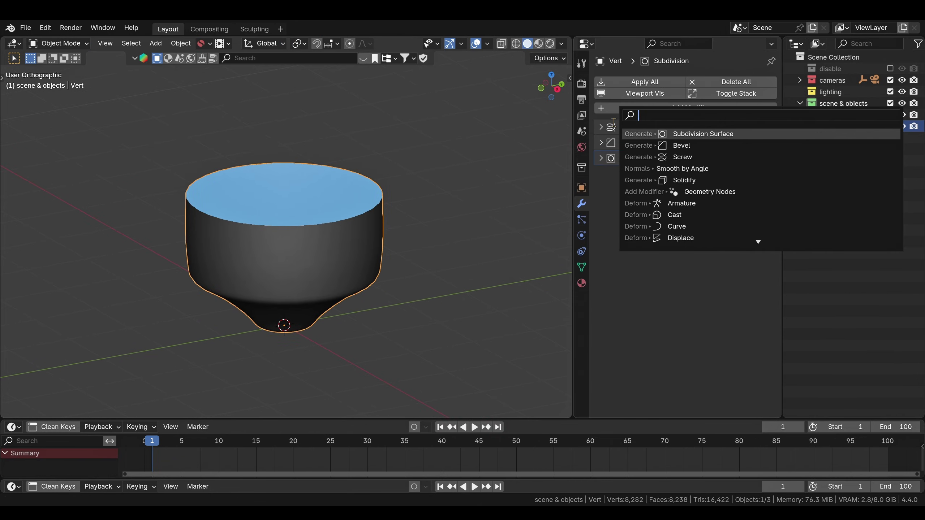
pyautogui.click(668, 214)
pyautogui.rightClick(269, 239)
pyautogui.click(306, 237)
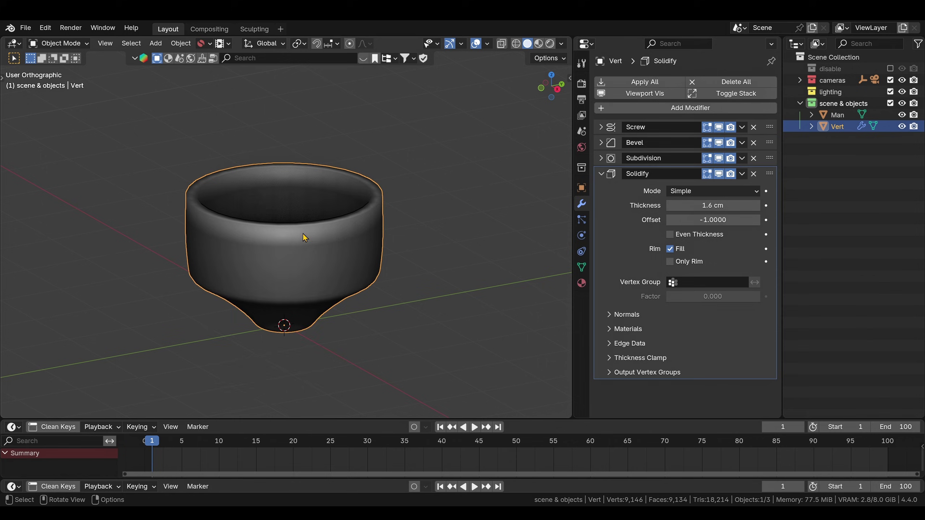
# - Set the Solidify thickness to 0.4 cm and collapse its settings
pyautogui.moveTo(293, 247); pyautogui.dragTo(345, 241, button='middle')
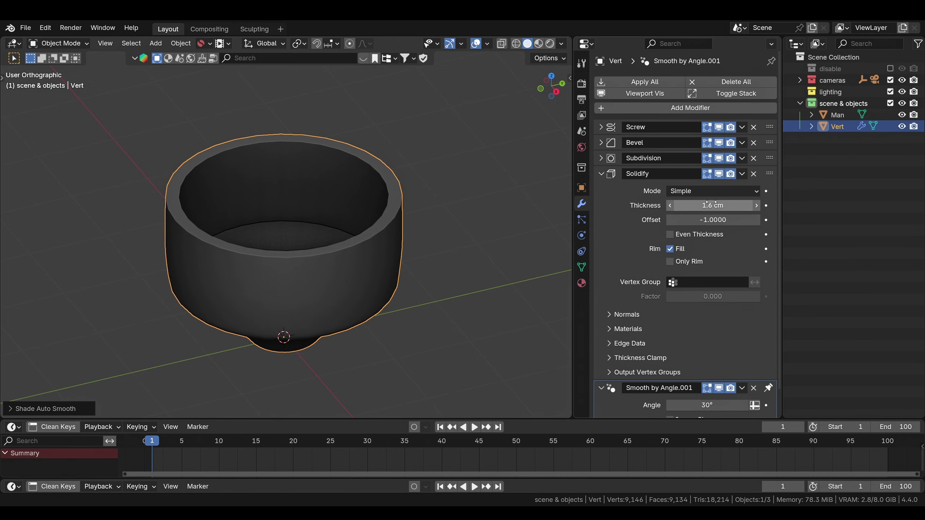
pyautogui.moveTo(710, 206); pyautogui.dragTo(670, 205)
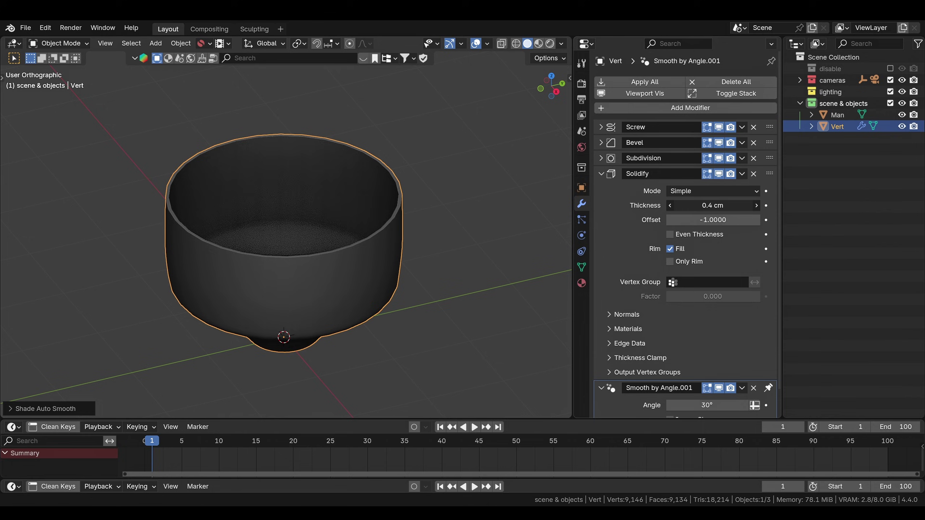
pyautogui.click(601, 174)
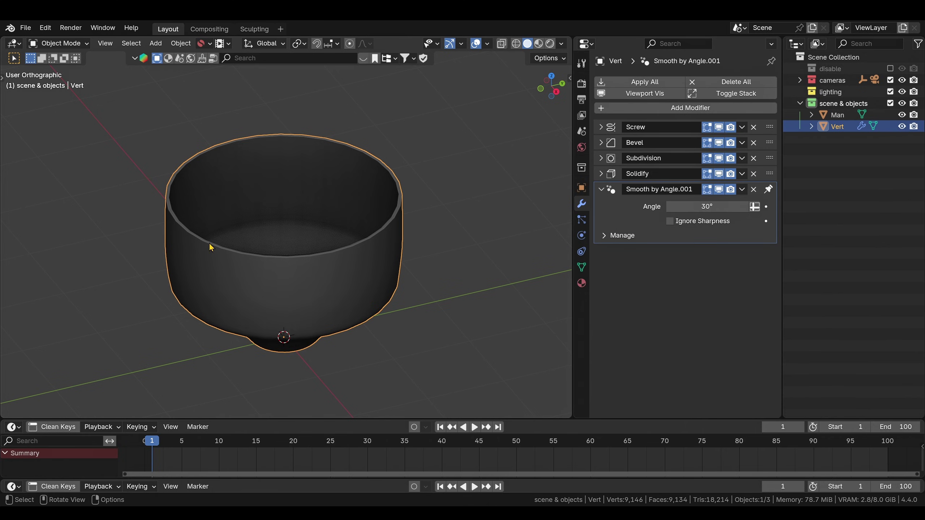
# - Set the Screw modifier's viewport and render steps to 64
pyautogui.click(601, 127)
pyautogui.click(714, 235)
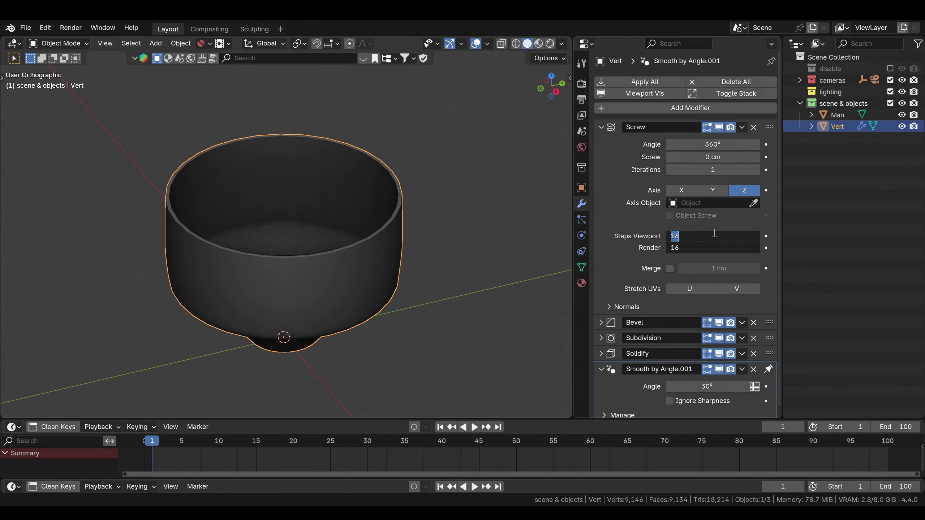
pyautogui.press('Return')
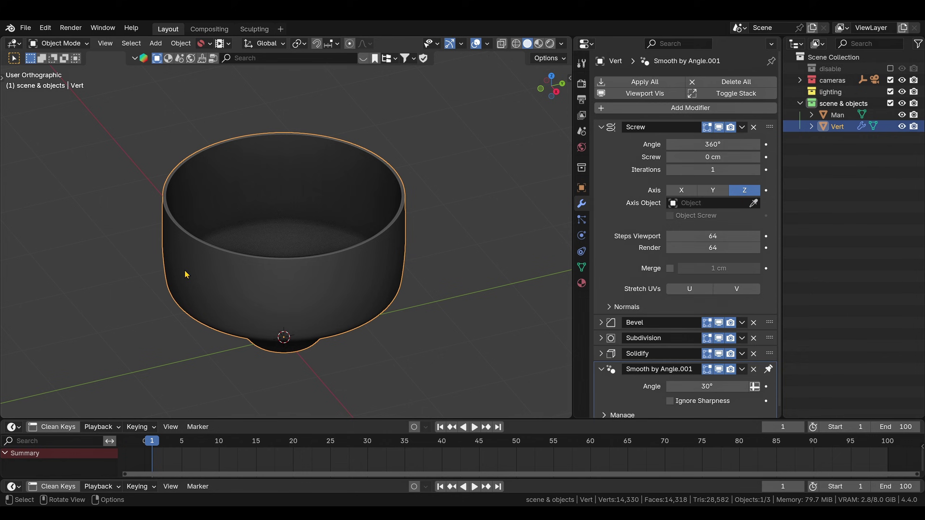
pyautogui.moveTo(268, 236); pyautogui.dragTo(311, 218, button='middle')
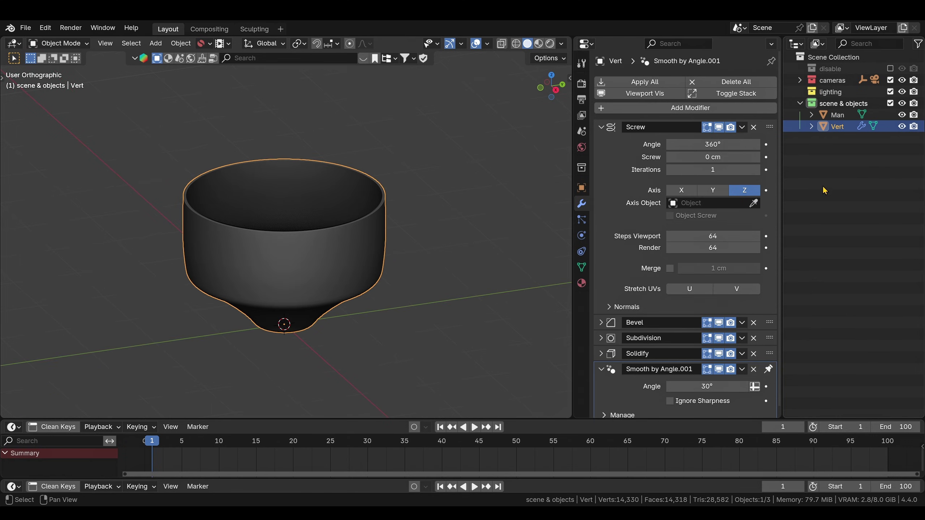
# - Rename the bowl object to Bowl 1
pyautogui.doubleClick(835, 127)
pyautogui.write('Bow')
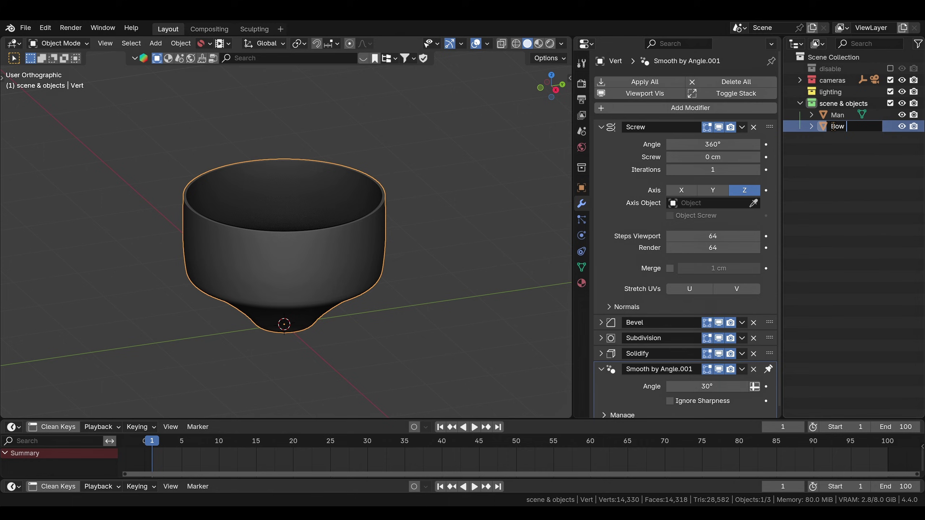
pyautogui.write(' 1')
pyautogui.press('Return')
pyautogui.doubleClick(842, 115)
pyautogui.press('End')
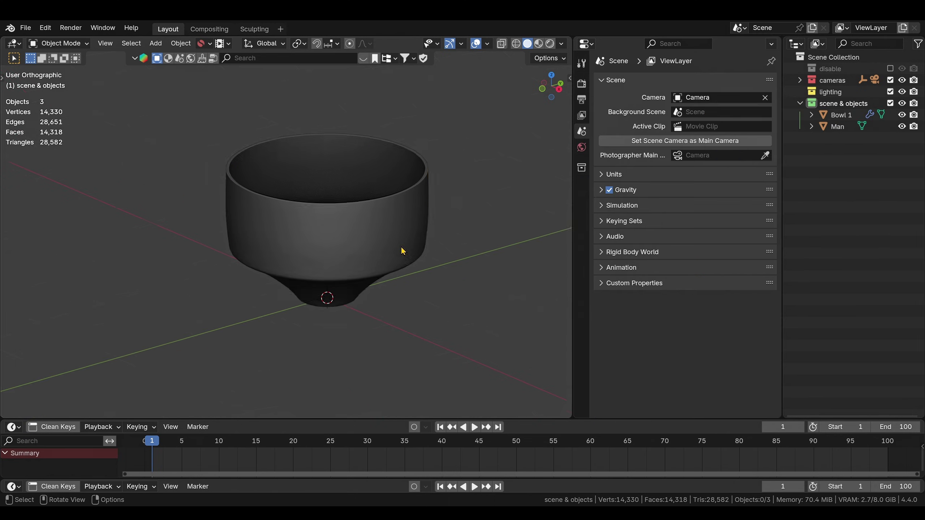
# - Select the bowl and examine its vertex, edge, face and triangle counts in the viewport statistics
pyautogui.scroll(3, 405, 250)
pyautogui.moveTo(413, 231); pyautogui.dragTo(401, 239, button='middle')
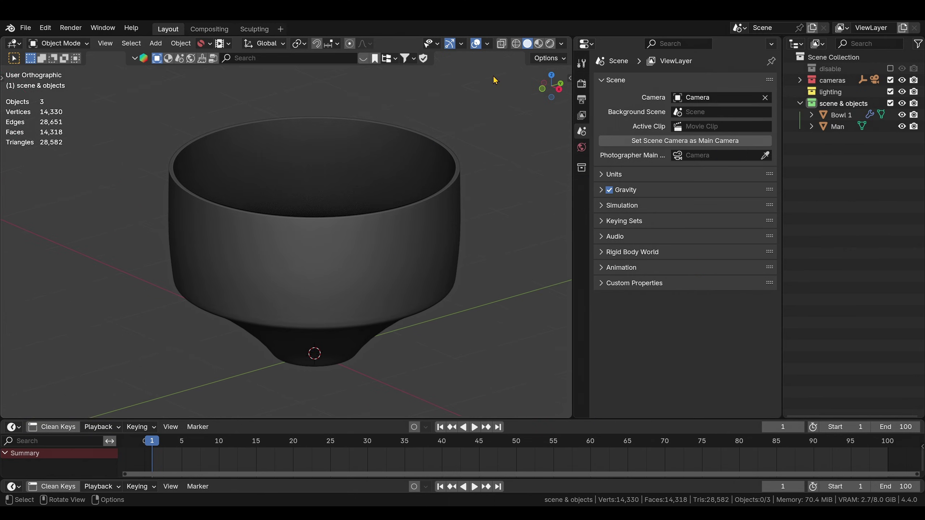
pyautogui.click(488, 44)
pyautogui.click(324, 220)
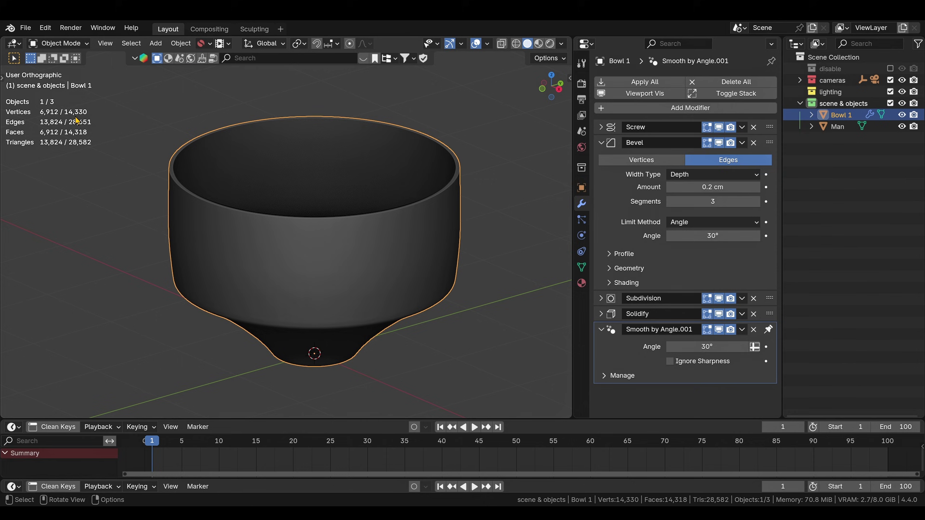
pyautogui.scroll(-3, 353, 203)
pyautogui.moveTo(329, 200); pyautogui.dragTo(326, 210, button='middle')
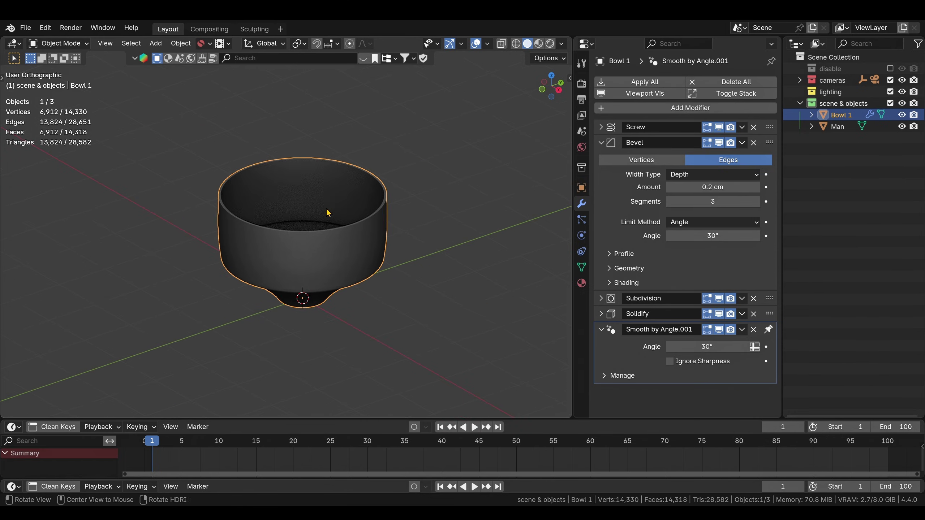
# - Duplicate the bowl, keeping the copy at the original's position
pyautogui.hotkey('alt', 'a')
pyautogui.scroll(1, 327, 248)
pyautogui.moveTo(350, 275); pyautogui.dragTo(337, 269, button='middle')
pyautogui.click(338, 269)
pyautogui.hotkey('shift', 'd')
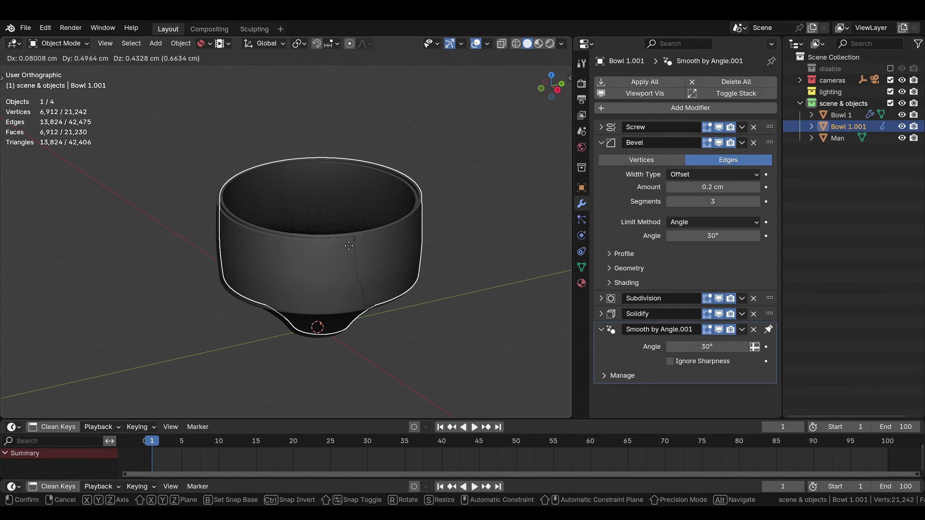
pyautogui.rightClick(489, 203)
# - Hide Bowl 1 in the viewport, rename the duplicate to Bowl 2, and view it from the right side
pyautogui.click(900, 115)
pyautogui.doubleClick(854, 126)
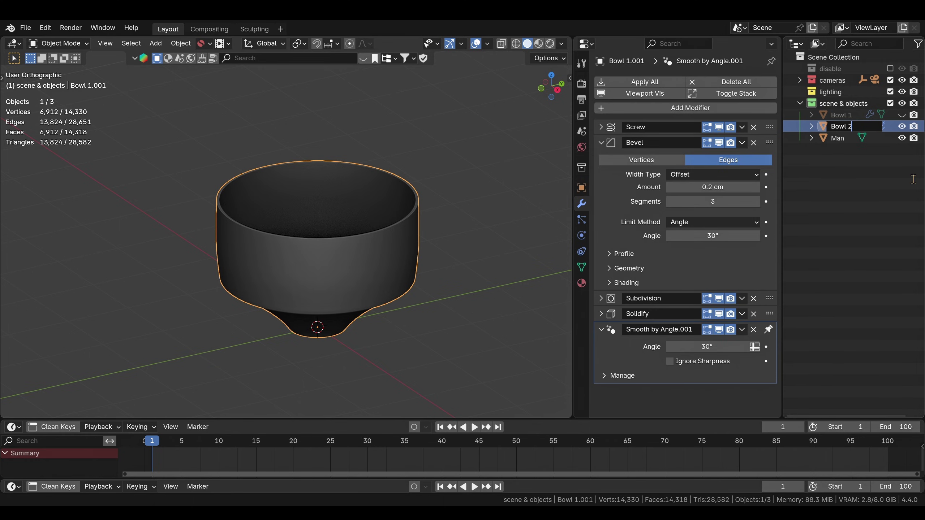
pyautogui.press('Return')
pyautogui.click(557, 91)
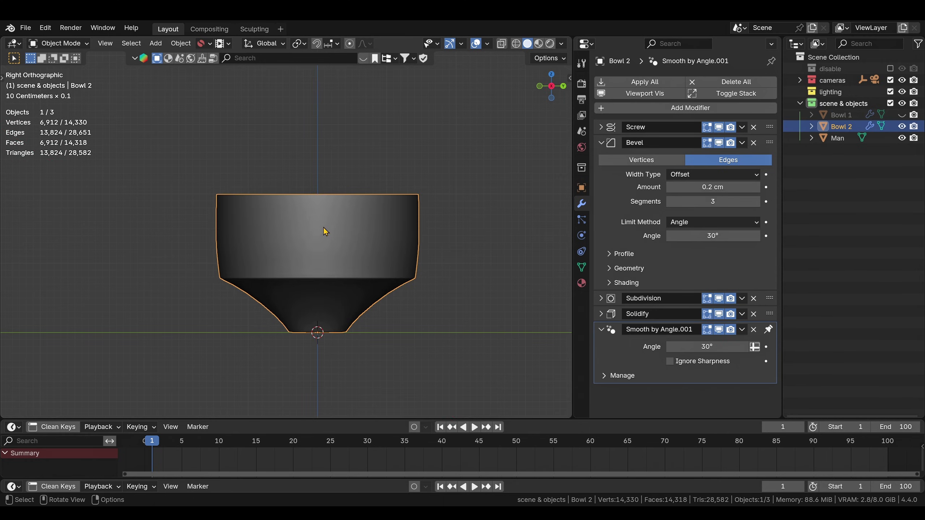
# - Edit Bowl 2's profile with X-ray shading and move two vertices below the wall inward to narrow the lower body
pyautogui.press('Tab')
pyautogui.press('z')
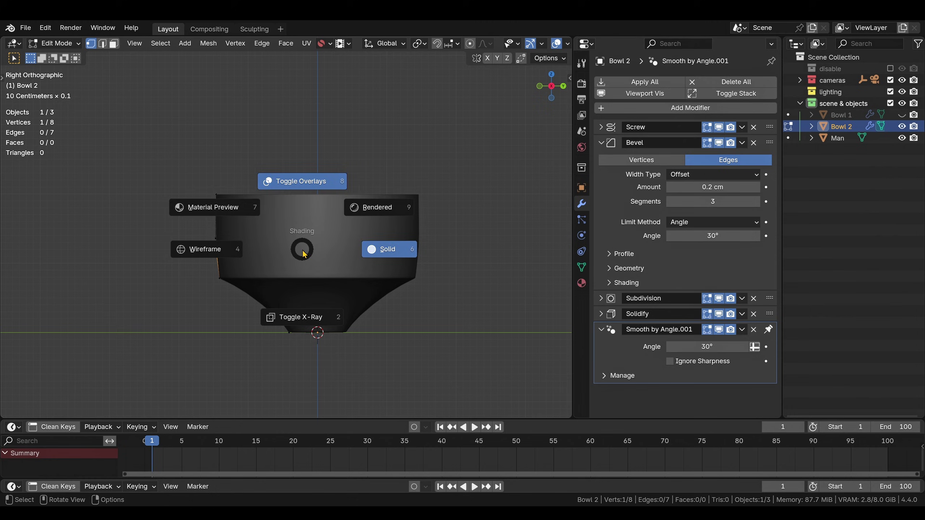
pyautogui.hotkey('alt', 'z')
pyautogui.scroll(2, 285, 261)
pyautogui.keyDown('shift'); pyautogui.moveTo(296, 254); pyautogui.dragTo(290, 226, button='middle'); pyautogui.keyUp('shift')
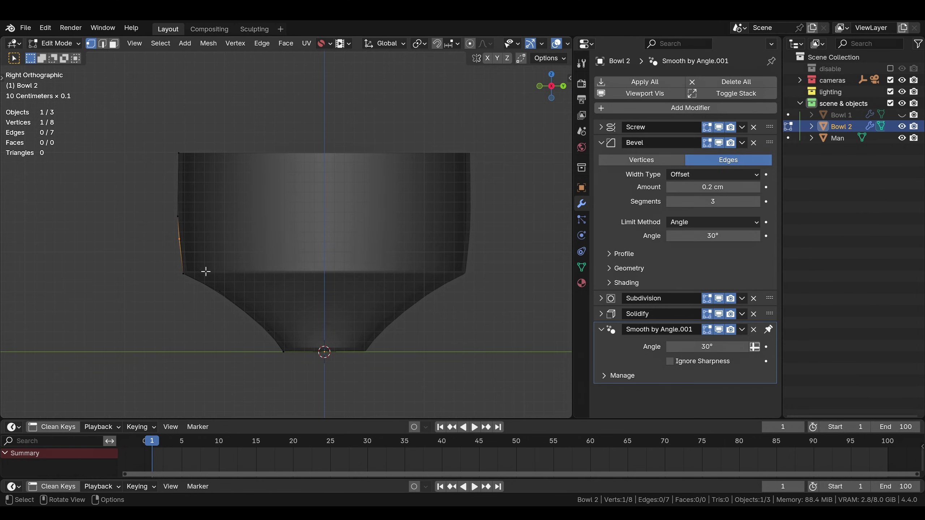
pyautogui.press('g')
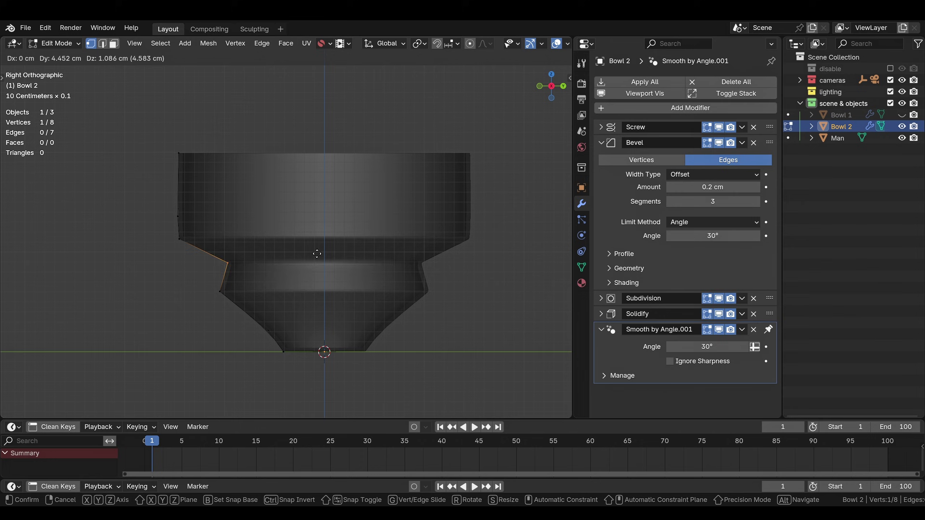
pyautogui.click(291, 275)
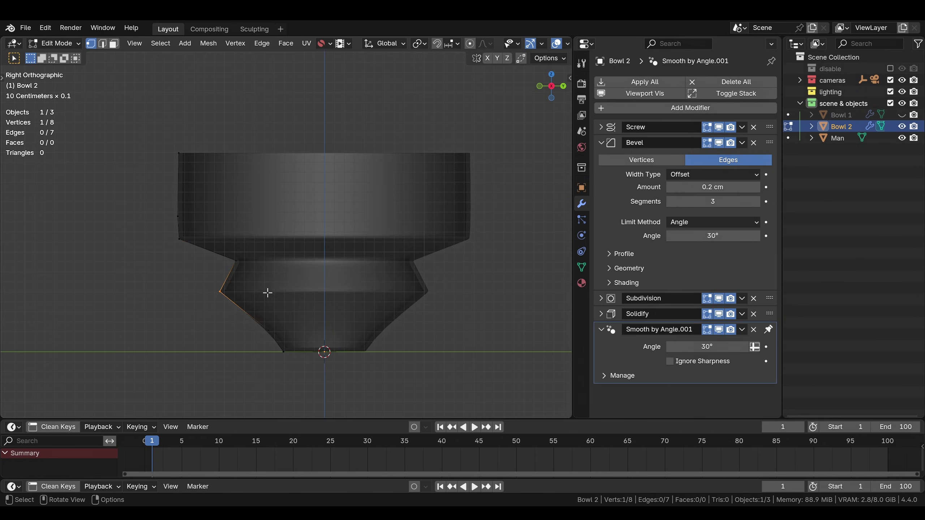
pyautogui.press('g')
pyautogui.click(316, 277)
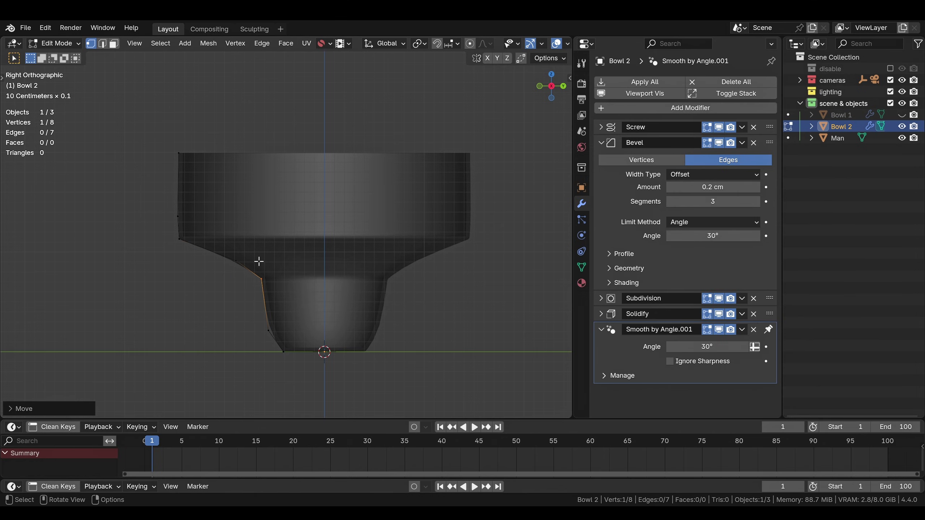
# - Reposition two of Bowl 2's lower profile vertices so the slope curves smoothly down to the base, and return to Object Mode
pyautogui.click(245, 260)
pyautogui.press('g')
pyautogui.click(265, 256)
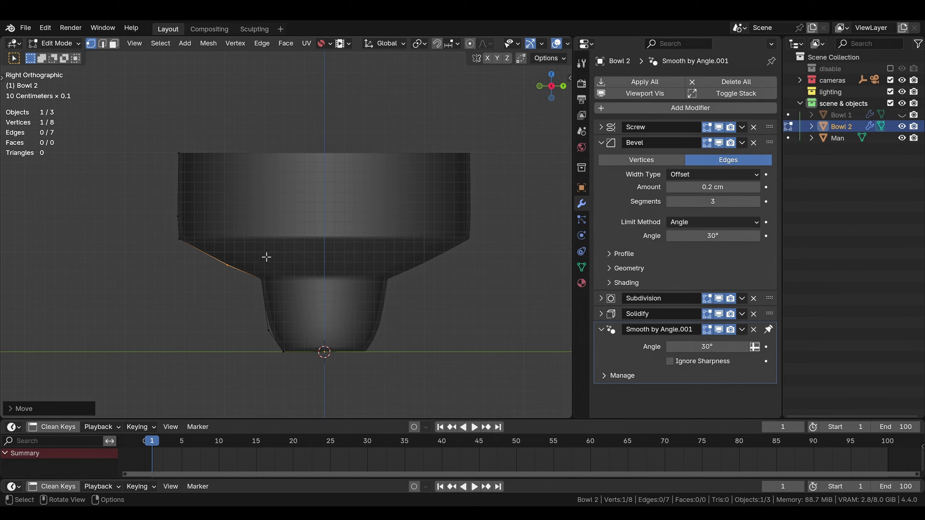
pyautogui.press('g')
pyautogui.click(281, 283)
pyautogui.press('Tab')
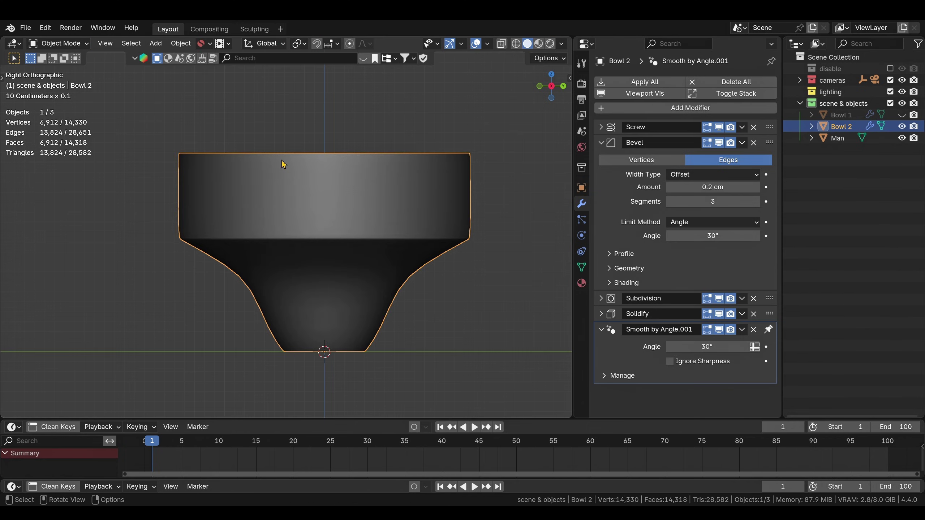
pyautogui.press('Tab')
pyautogui.press('Tab')
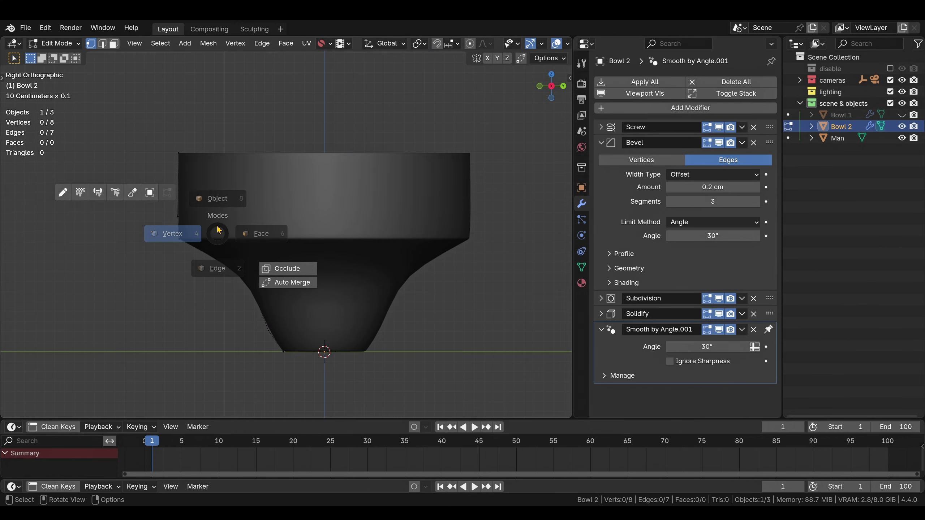
pyautogui.click(223, 199)
# - Show Bowl 1, compare its mesh statistics with those of Bowl 2, and hide Bowl 1 again with Bowl 2 selected
pyautogui.click(901, 114)
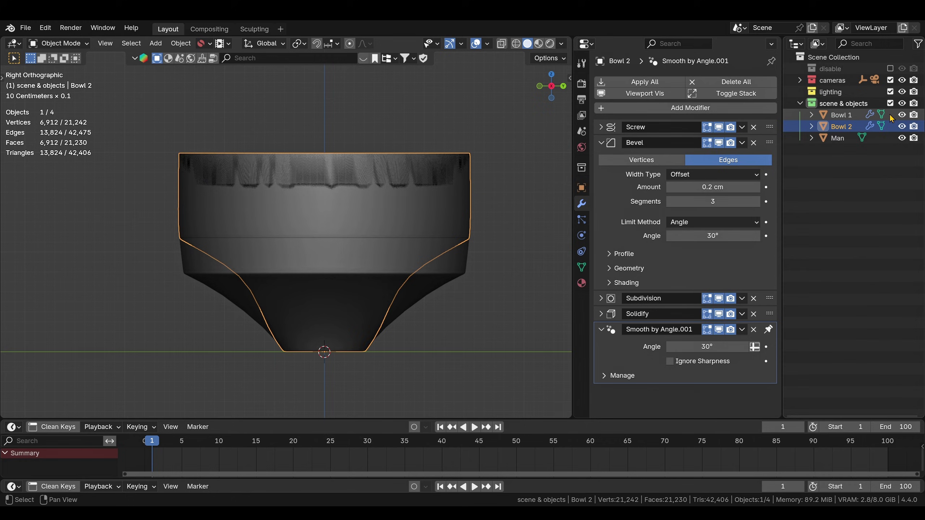
pyautogui.click(839, 115)
pyautogui.click(839, 127)
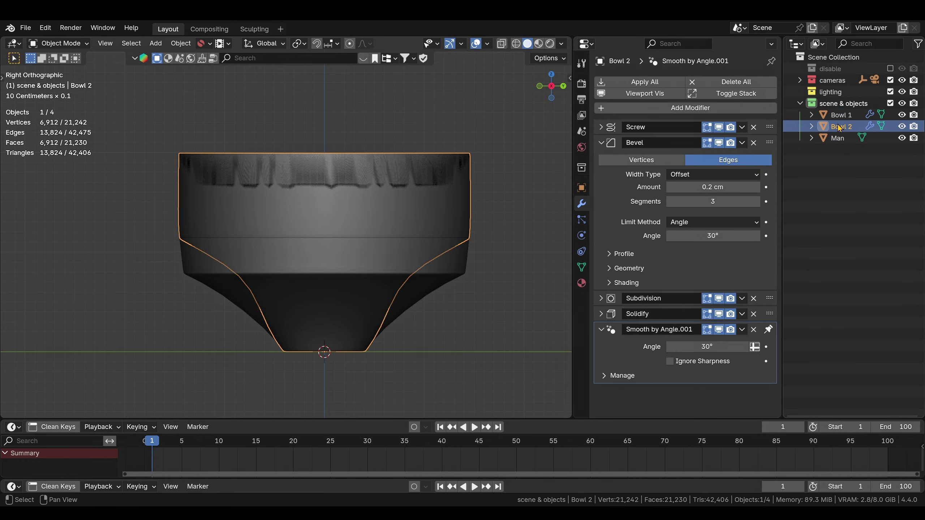
pyautogui.click(839, 115)
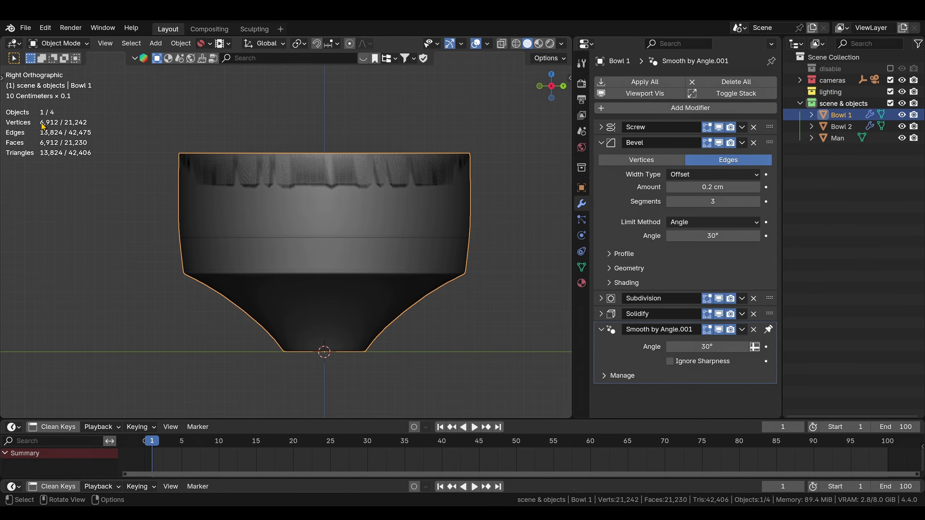
pyautogui.click(841, 126)
pyautogui.click(902, 114)
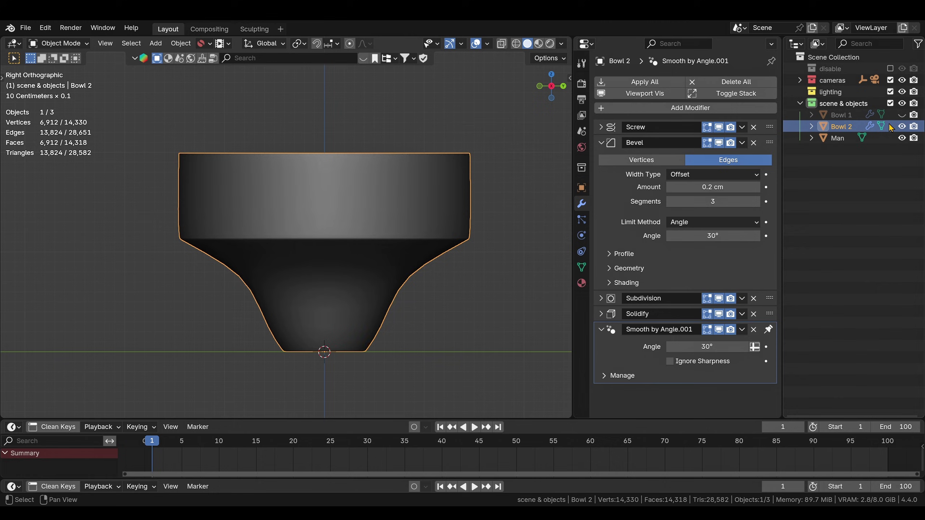
# - In X-ray Edit Mode, move two vertices on Bowl 2's lower slope inward and downward towards the base
pyautogui.press('Tab')
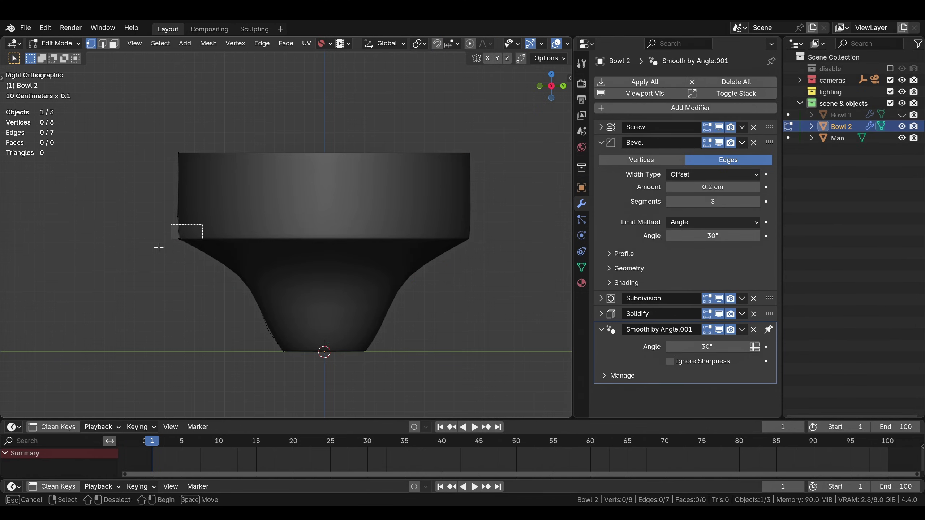
pyautogui.hotkey('alt', 'z')
pyautogui.press('g')
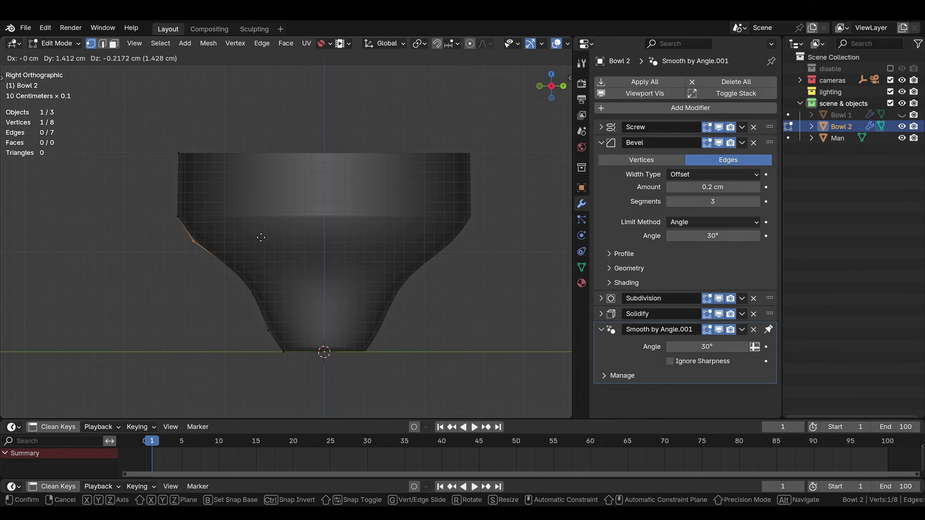
pyautogui.press('Escape')
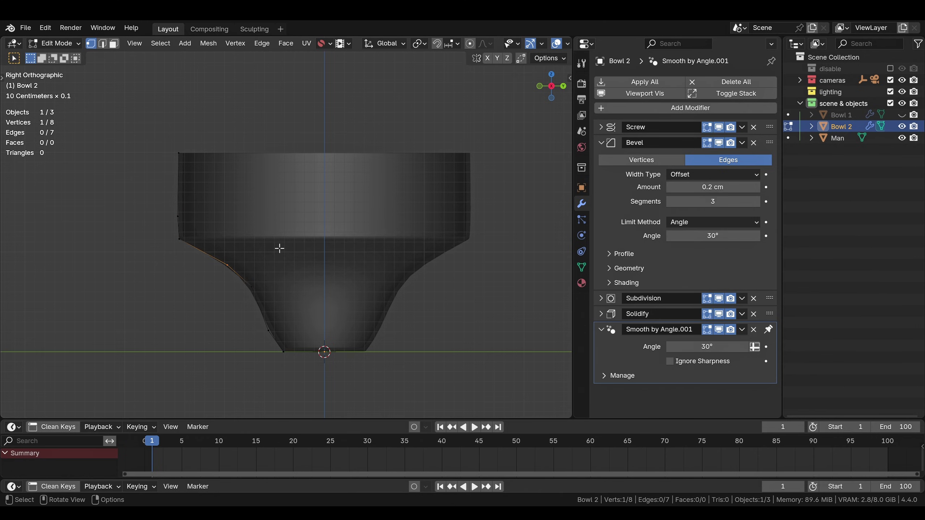
pyautogui.press('g')
pyautogui.click(287, 254)
pyautogui.moveTo(276, 280); pyautogui.dragTo(252, 300)
pyautogui.press('g')
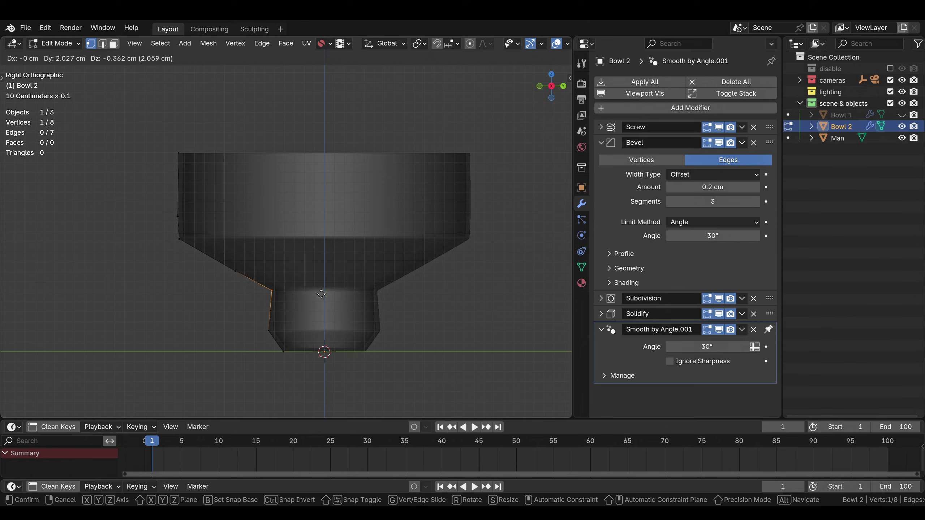
pyautogui.click(306, 303)
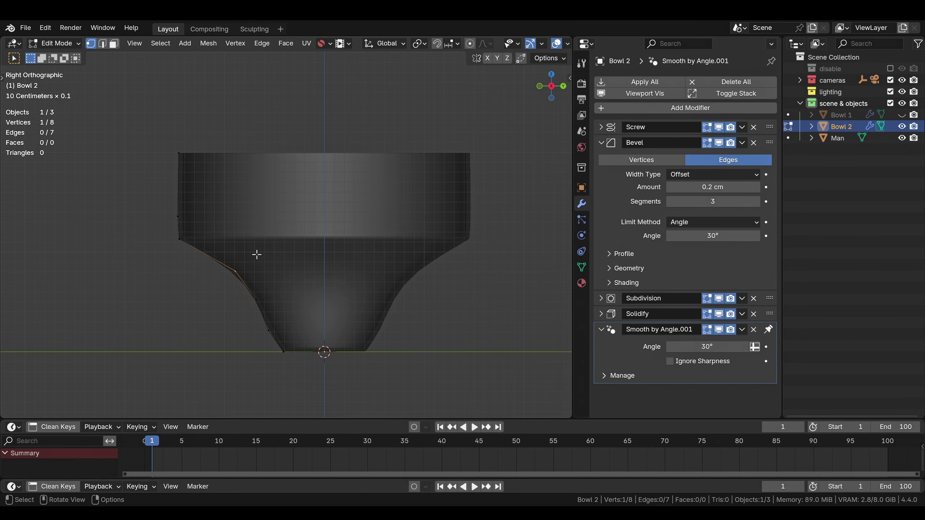
# - Move Bowl 2's upper slope vertex outward, pull its middle wall vertex inward, and leave Edit Mode
pyautogui.press('g')
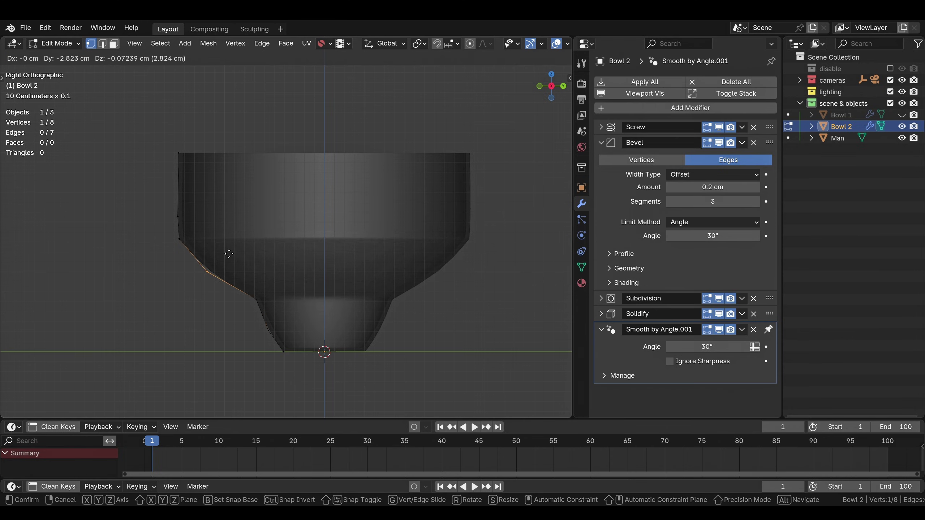
pyautogui.click(221, 262)
pyautogui.click(201, 203)
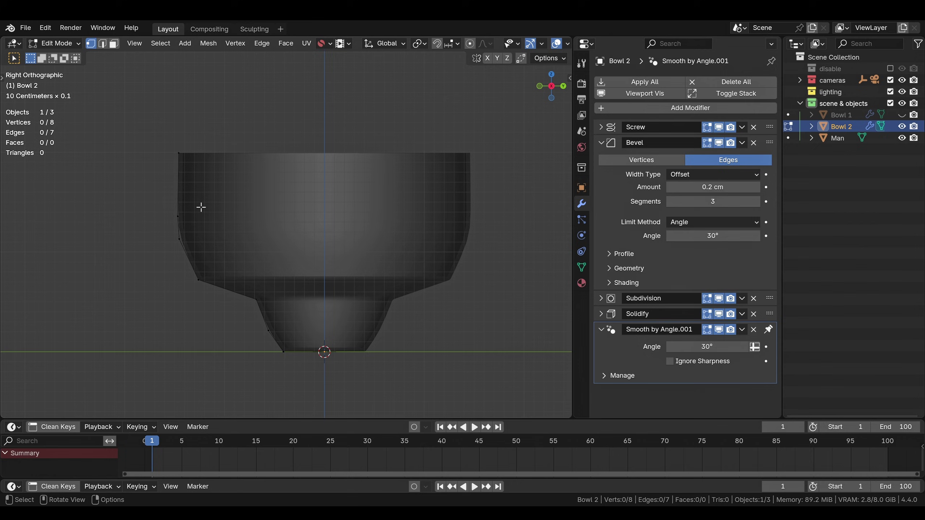
pyautogui.press('g')
pyautogui.click(267, 188)
pyautogui.press('Tab')
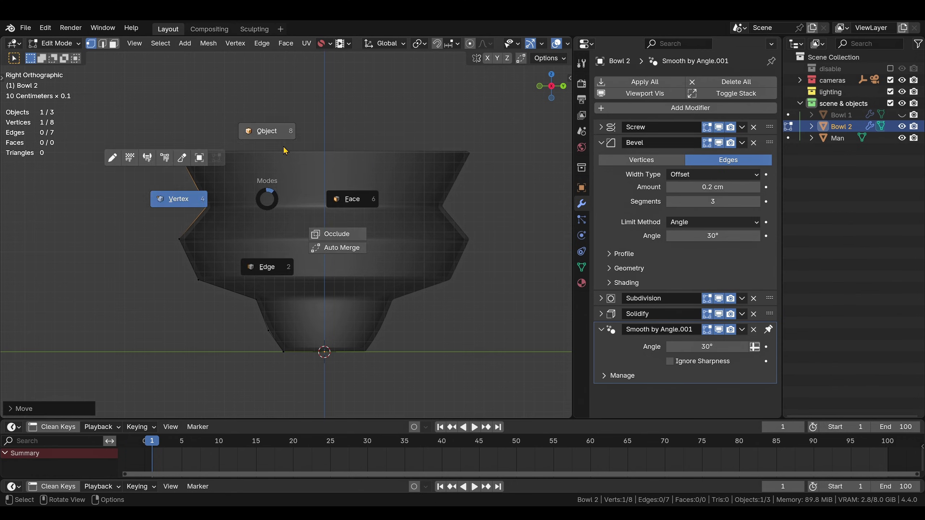
pyautogui.click(287, 133)
# - Move Bowl 2's middle wall vertex back outward and its wall corner vertex down and outward, and return to Object Mode
pyautogui.press('Tab')
pyautogui.click(211, 208)
pyautogui.press('g')
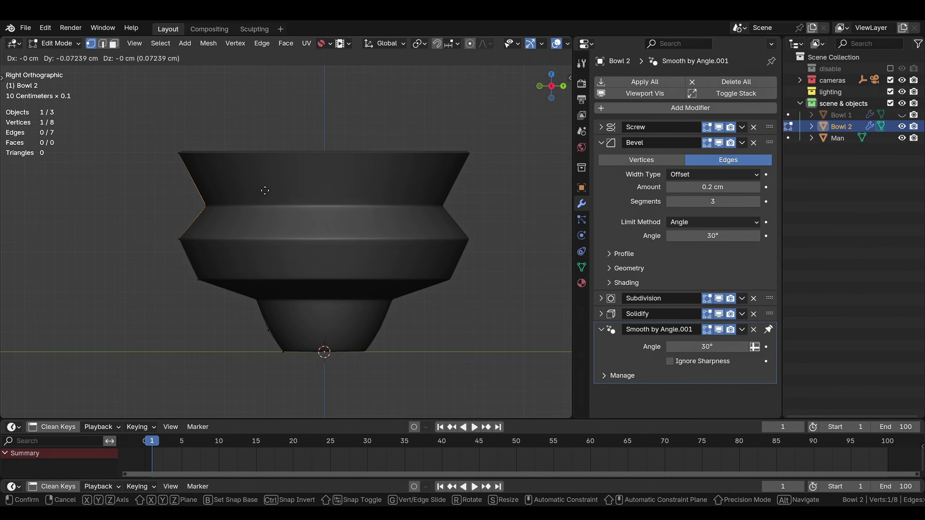
pyautogui.click(246, 186)
pyautogui.click(189, 242)
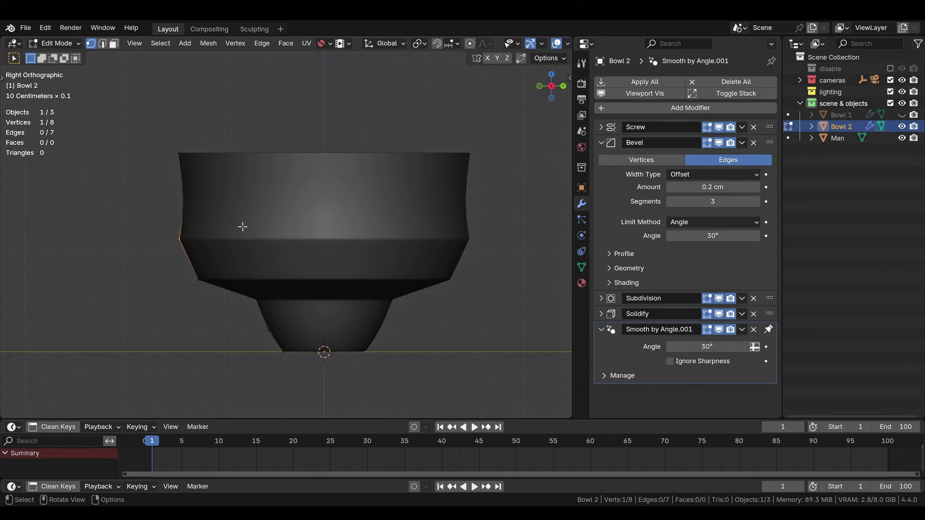
pyautogui.press('g')
pyautogui.click(253, 233)
pyautogui.press('Tab')
pyautogui.click(261, 160)
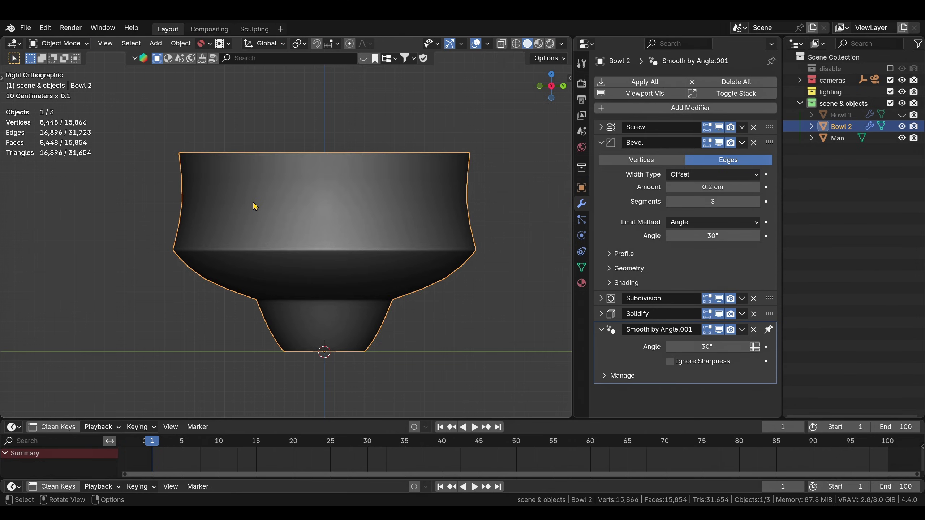
# - Move the profile vertex just below Bowl 2's wall corner outward and downward, and view the bowl in Object Mode from above
pyautogui.press('Tab')
pyautogui.click(214, 223)
pyautogui.click(205, 276)
pyautogui.press('g')
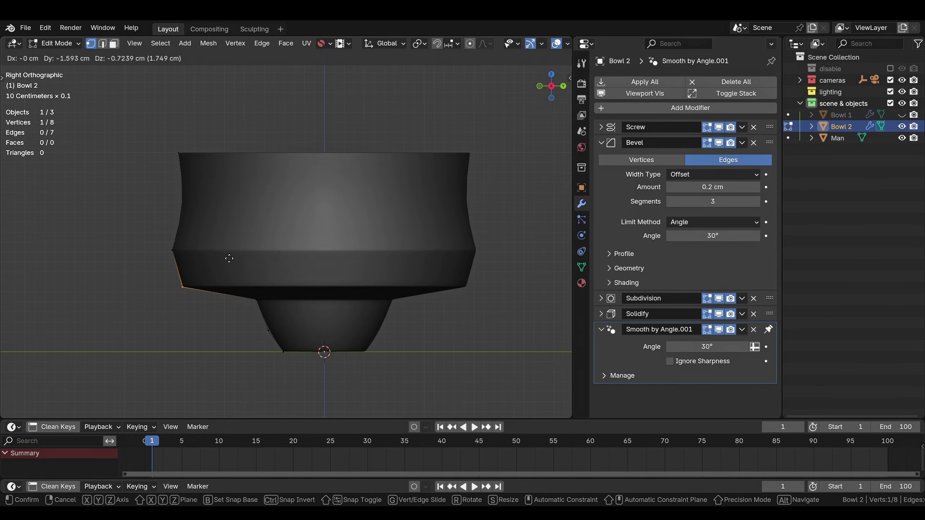
pyautogui.click(233, 265)
pyautogui.press('Tab')
pyautogui.moveTo(234, 265); pyautogui.dragTo(315, 217, button='middle')
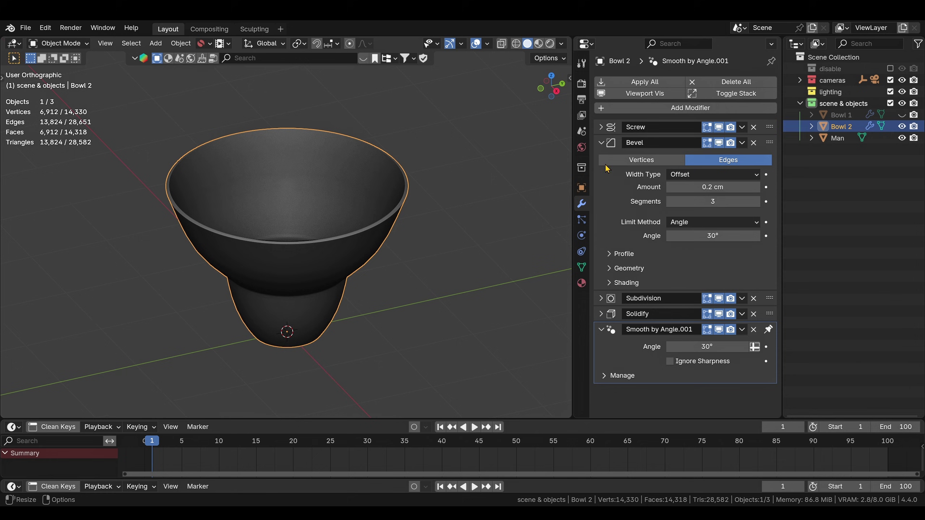
# - Show Bowl 1 again and turn on the Wireframe overlay for the bowls
pyautogui.click(901, 115)
pyautogui.press('q')
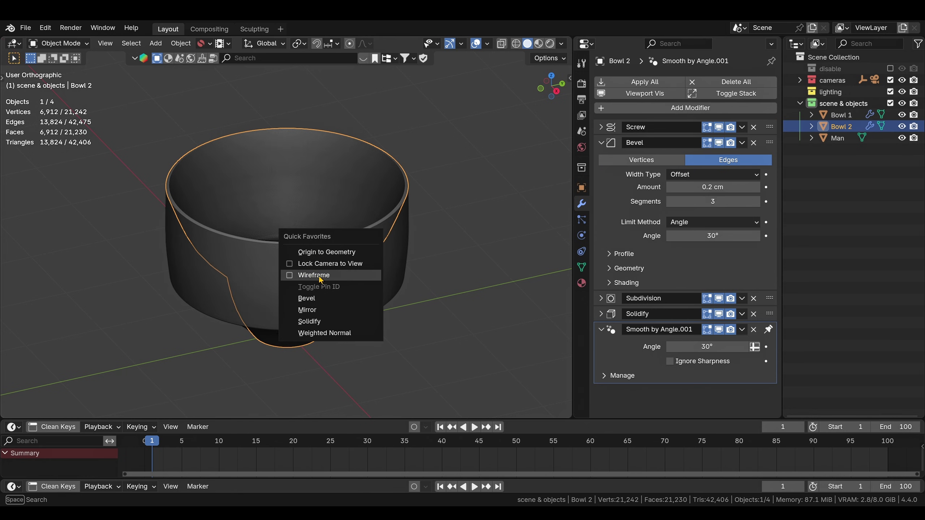
pyautogui.click(318, 276)
pyautogui.scroll(-1, 362, 269)
# - Try moving Bowl 1 aside, and examine the wireframes of Bowl 1 and Bowl 2 at their shared position
pyautogui.hotkey('alt', 'a')
pyautogui.click(364, 270)
pyautogui.press('g')
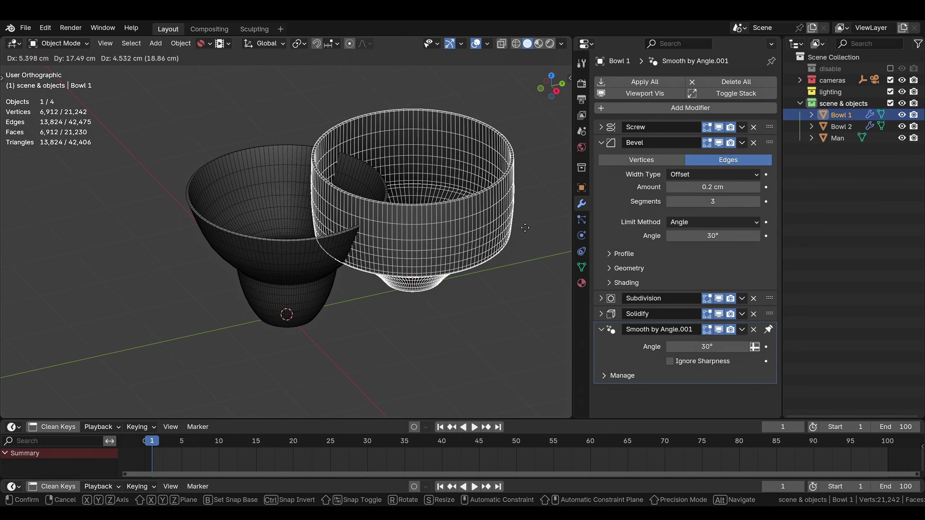
pyautogui.rightClick(510, 233)
pyautogui.moveTo(396, 245); pyautogui.dragTo(382, 271, button='middle')
pyautogui.click(330, 225)
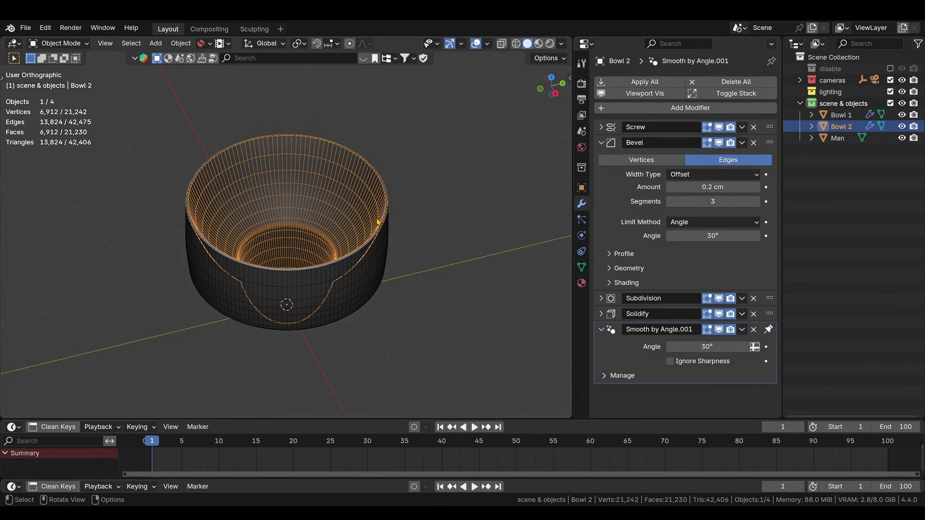
pyautogui.moveTo(413, 213)
pyautogui.mouseDown(button='middle')
pyautogui.moveTo(431, 197)
pyautogui.moveTo(397, 234)
pyautogui.moveTo(395, 215)
pyautogui.mouseUp(button='middle')
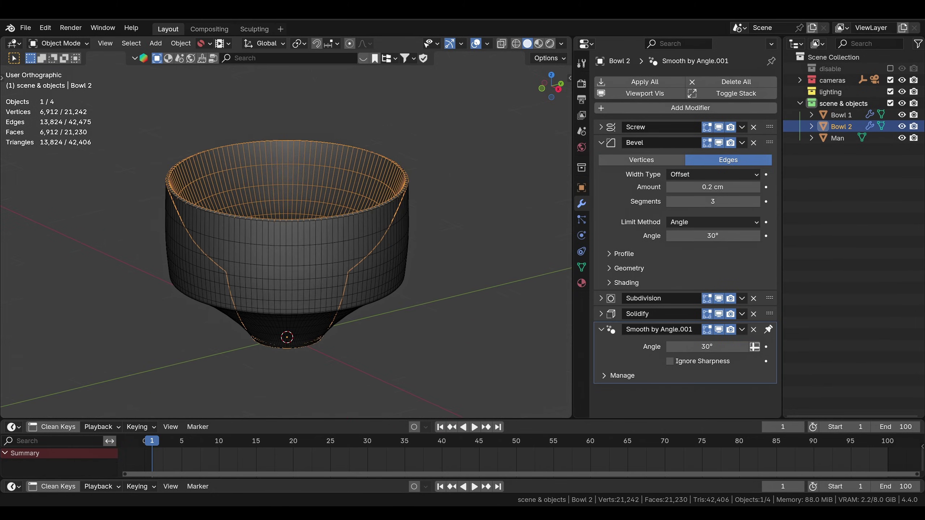
# - Add a plane mesh to the scene & objects collection and hide Bowl 1 and Bowl 2 in the viewport
pyautogui.click(827, 108)
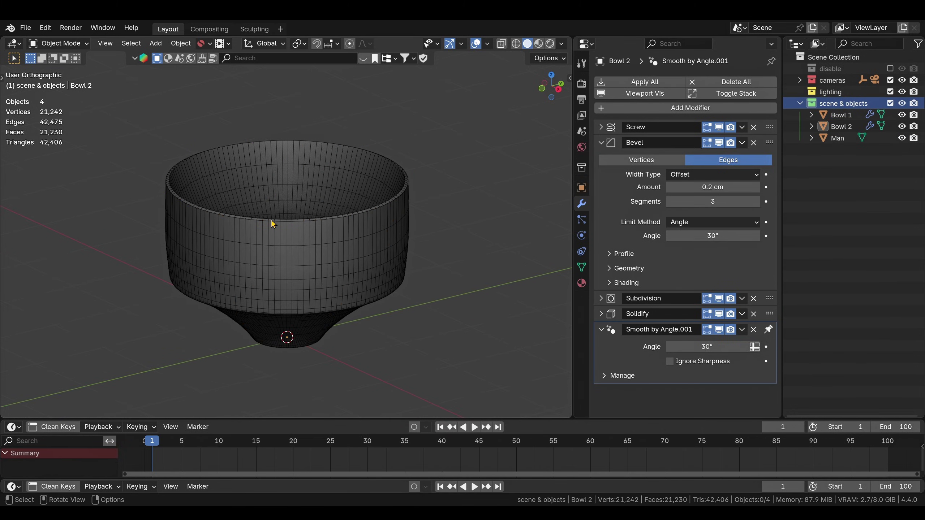
pyautogui.hotkey('shift', 'a')
pyautogui.moveTo(218, 232)
pyautogui.click(338, 242)
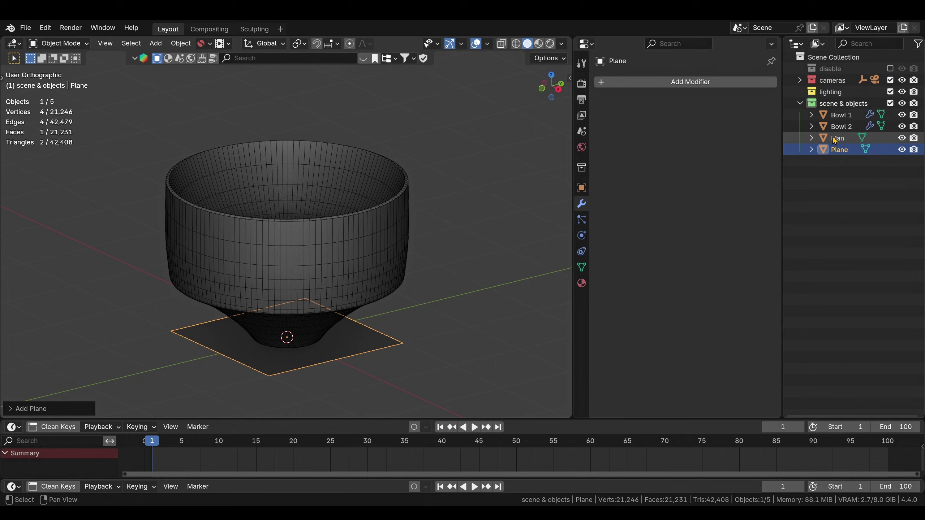
pyautogui.click(901, 115)
pyautogui.click(901, 127)
pyautogui.moveTo(340, 238); pyautogui.dragTo(338, 260, button='middle')
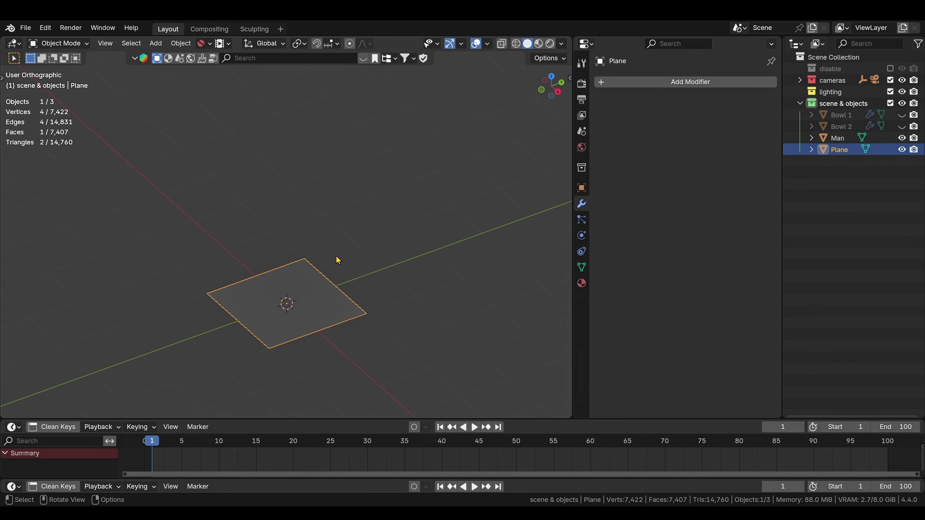
# - Enlarge the 3D viewport, split it horizontally, and switch the lower area to the Geometry Node Editor
pyautogui.moveTo(544, 418); pyautogui.dragTo(544, 437)
pyautogui.moveTo(573, 236); pyautogui.dragTo(652, 237)
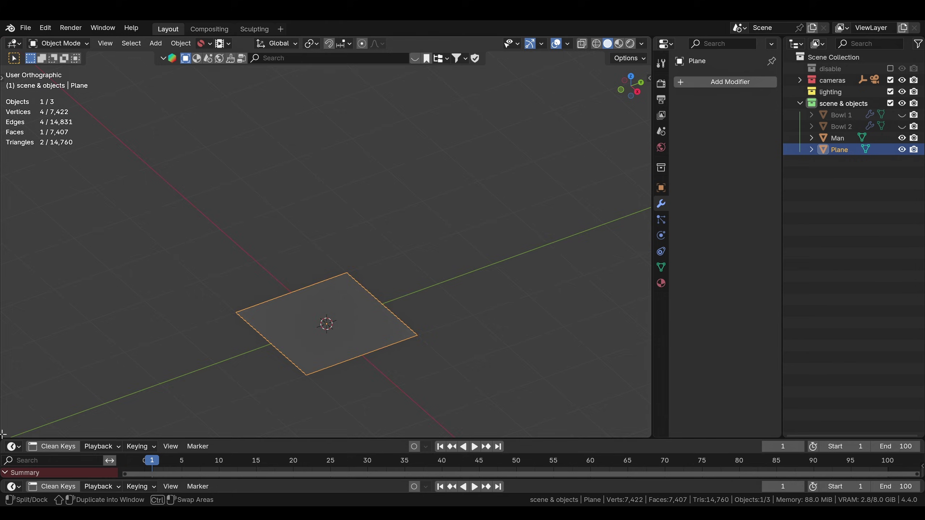
pyautogui.moveTo(5, 434); pyautogui.dragTo(92, 261)
pyautogui.click(14, 268)
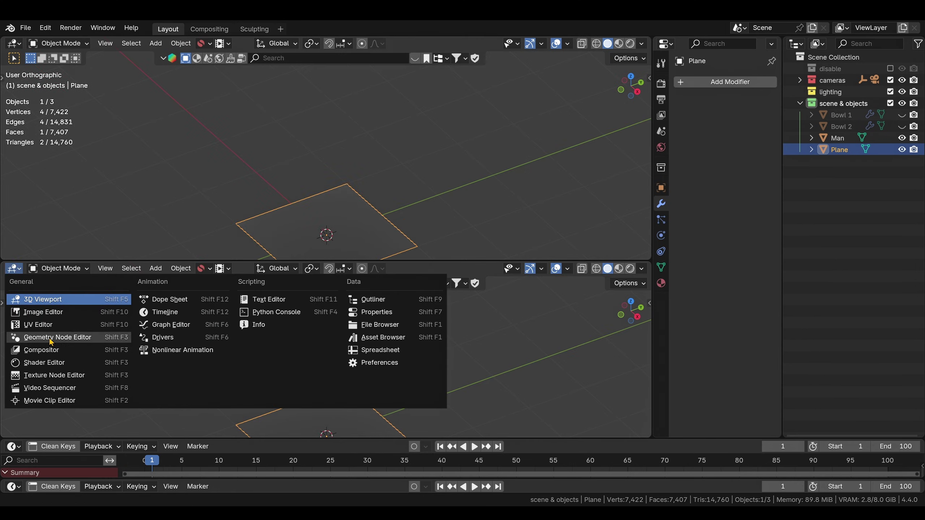
pyautogui.click(57, 340)
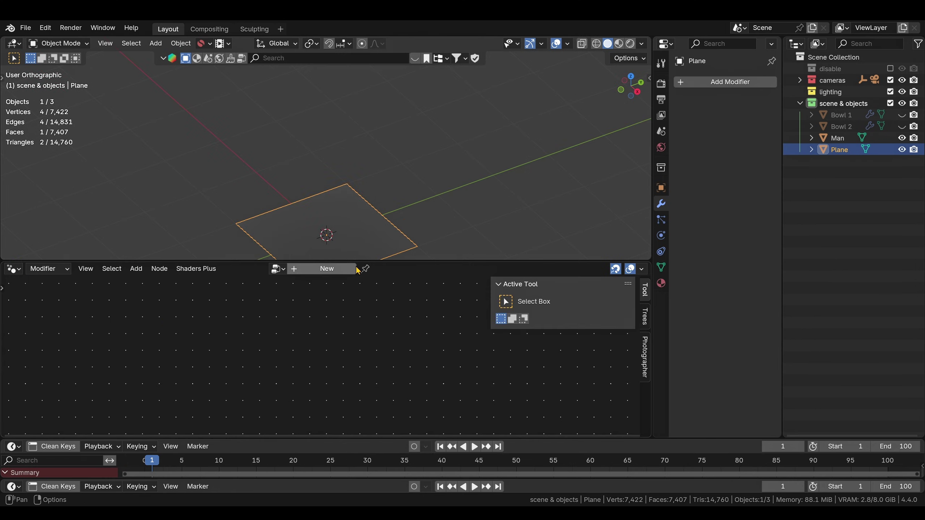
# - Create a new geometry node group on the plane and name it Morph
pyautogui.click(339, 269)
pyautogui.click(306, 268)
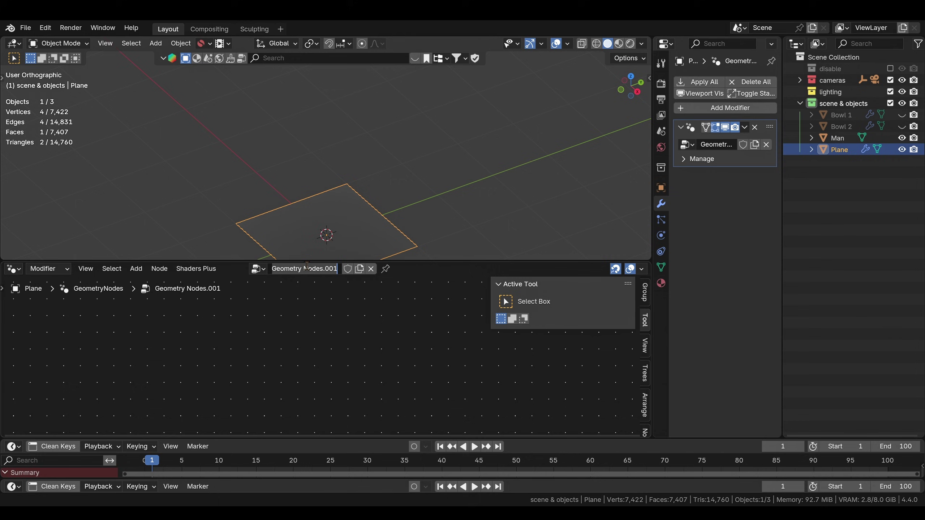
pyautogui.write('Morph')
pyautogui.press('Return')
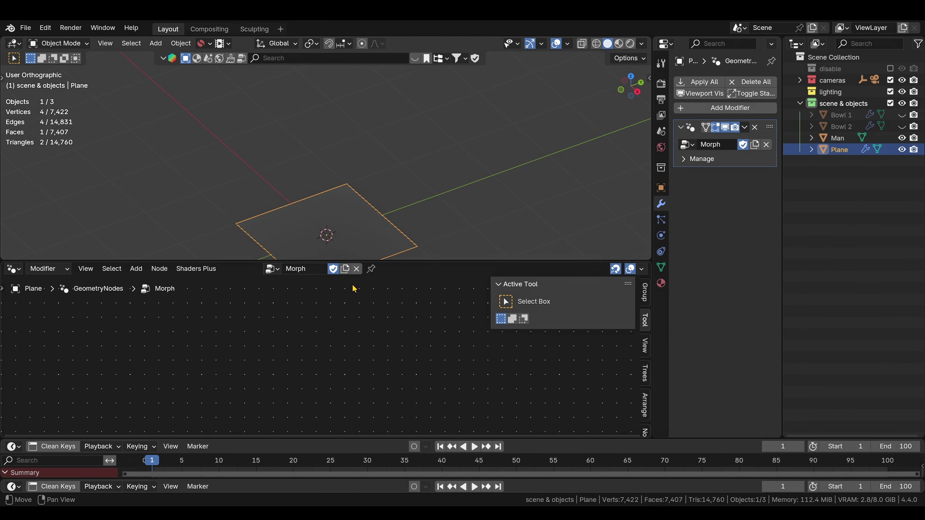
# - Delete the default Group Input and Group Output nodes, and make the node editor area taller with the plane selected
pyautogui.press('Home')
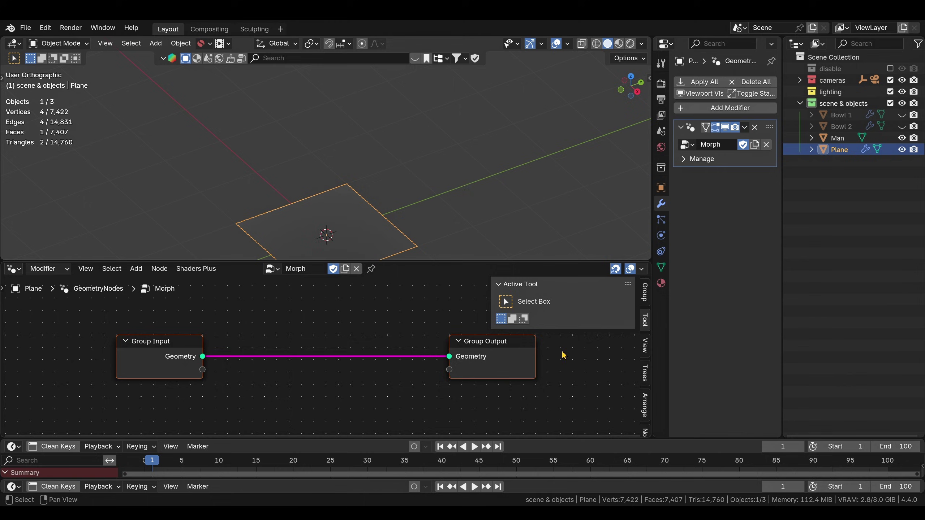
pyautogui.press('x')
pyautogui.click(407, 254)
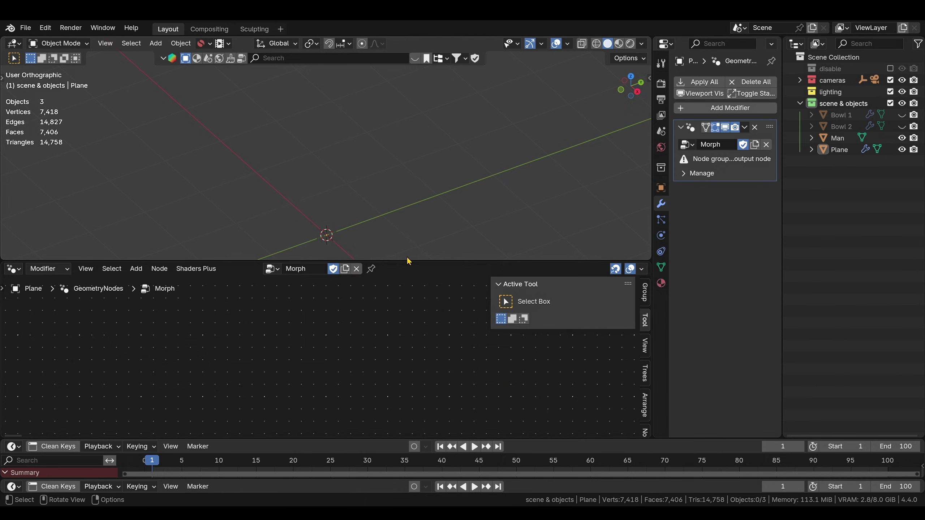
pyautogui.moveTo(408, 261); pyautogui.dragTo(406, 228)
pyautogui.keyDown('shift'); pyautogui.moveTo(384, 187); pyautogui.dragTo(385, 128, button='middle'); pyautogui.keyUp('shift')
pyautogui.click(862, 149)
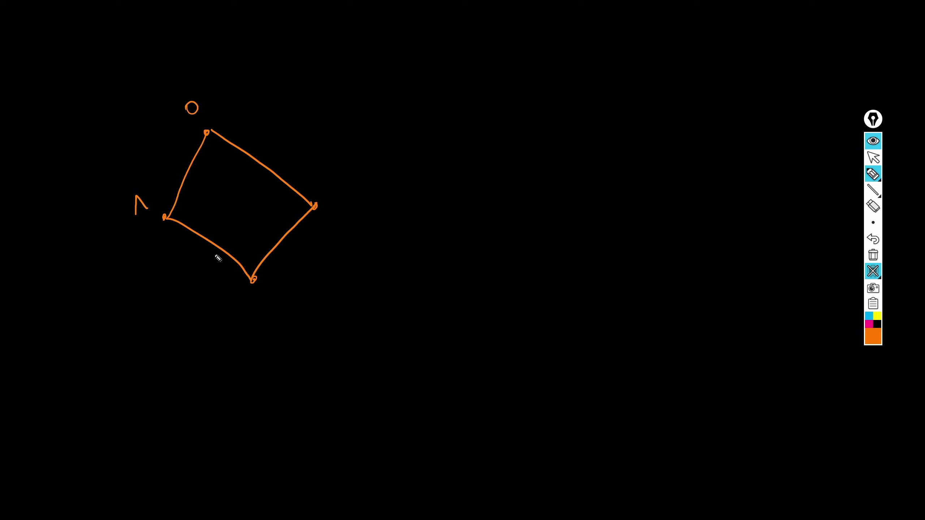
# - Label the orange quadrilateral's remaining corners 2 and 3, and sketch a larger yellow quadrilateral overlapping it
pyautogui.moveTo(248, 296)
pyautogui.mouseDown()
pyautogui.moveTo(254, 310)
pyautogui.moveTo(273, 301)
pyautogui.mouseUp()
pyautogui.moveTo(331, 199); pyautogui.dragTo(346, 210)
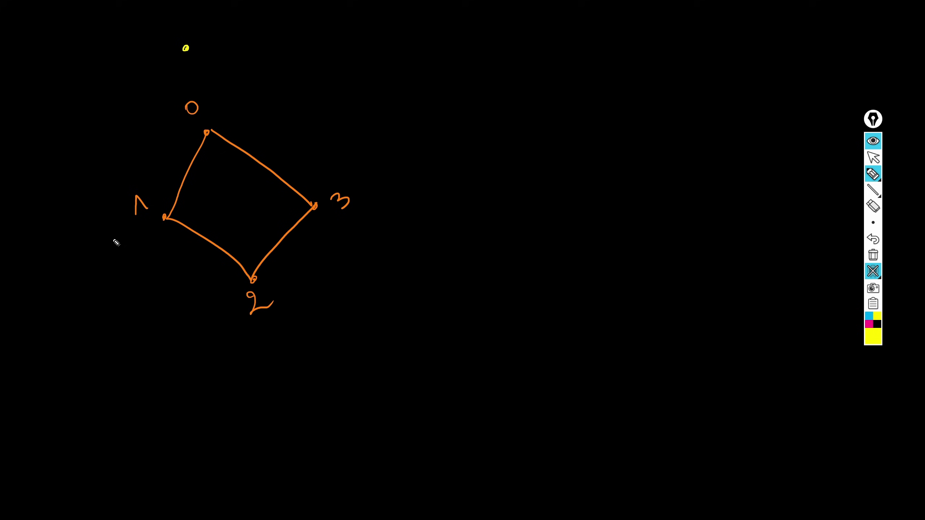
pyautogui.moveTo(78, 251); pyautogui.dragTo(81, 242)
pyautogui.moveTo(294, 260); pyautogui.dragTo(291, 258)
pyautogui.click(272, 96)
pyautogui.moveTo(186, 49)
pyautogui.mouseDown()
pyautogui.moveTo(87, 251)
pyautogui.moveTo(290, 262)
pyautogui.moveTo(276, 96)
pyautogui.mouseUp()
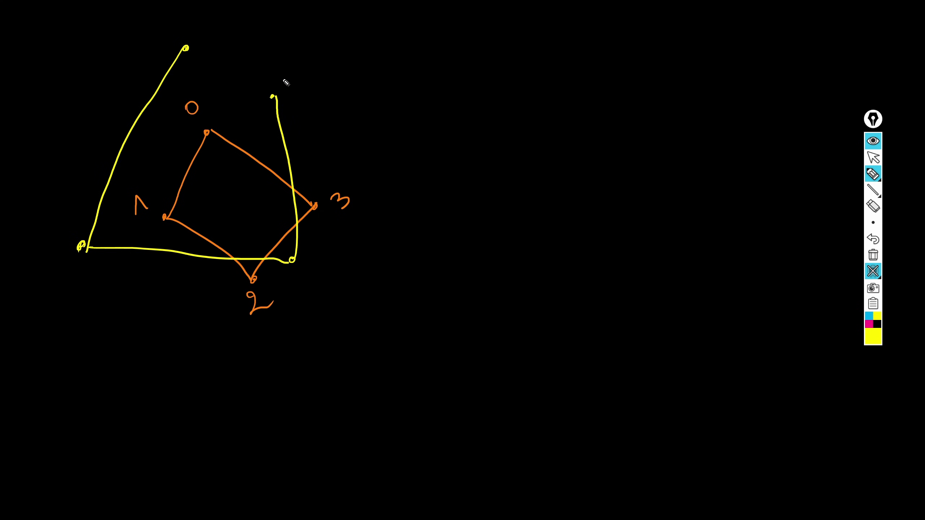
pyautogui.moveTo(187, 49); pyautogui.dragTo(272, 102)
# - Number the yellow quadrilateral's corners 0 to 3 and draw an arrow from its corner 0 to the orange corner 0
pyautogui.moveTo(164, 20); pyautogui.dragTo(176, 19)
pyautogui.moveTo(55, 219); pyautogui.dragTo(66, 210)
pyautogui.moveTo(309, 266)
pyautogui.mouseDown()
pyautogui.moveTo(317, 278)
pyautogui.moveTo(330, 267)
pyautogui.mouseUp()
pyautogui.moveTo(290, 80); pyautogui.dragTo(291, 91)
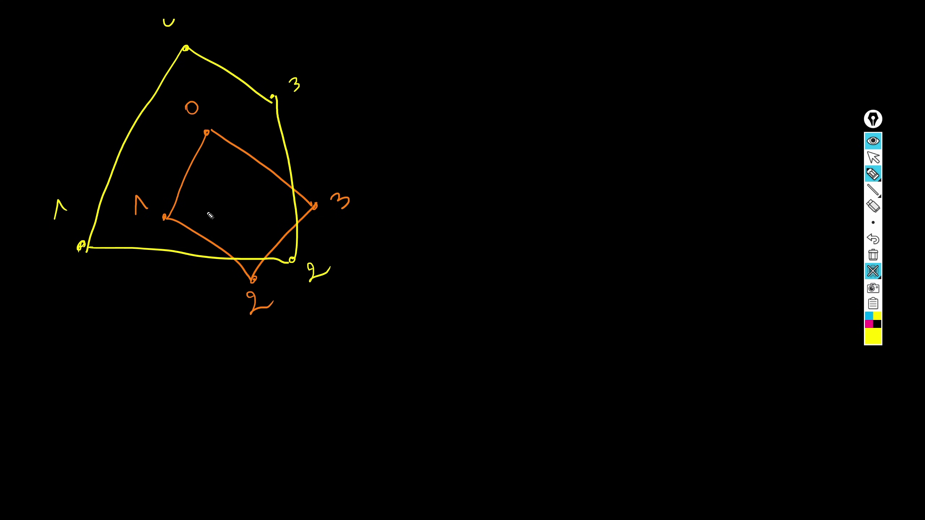
pyautogui.moveTo(191, 57); pyautogui.dragTo(212, 120)
pyautogui.moveTo(205, 113); pyautogui.dragTo(217, 112)
# - Handwrite "Set position" in yellow beside the two quadrilaterals
pyautogui.moveTo(451, 62); pyautogui.dragTo(442, 86)
pyautogui.moveTo(449, 75); pyautogui.dragTo(478, 85)
pyautogui.moveTo(472, 68)
pyautogui.mouseDown()
pyautogui.moveTo(534, 68)
pyautogui.moveTo(537, 59)
pyautogui.mouseUp()
pyautogui.moveTo(562, 51); pyautogui.dragTo(554, 59)
pyautogui.moveTo(564, 48); pyautogui.dragTo(564, 58)
pyautogui.moveTo(575, 27)
pyautogui.mouseDown()
pyautogui.moveTo(574, 60)
pyautogui.moveTo(585, 59)
pyautogui.mouseUp()
pyautogui.moveTo(599, 40)
pyautogui.mouseDown()
pyautogui.moveTo(594, 56)
pyautogui.moveTo(627, 54)
pyautogui.mouseUp()
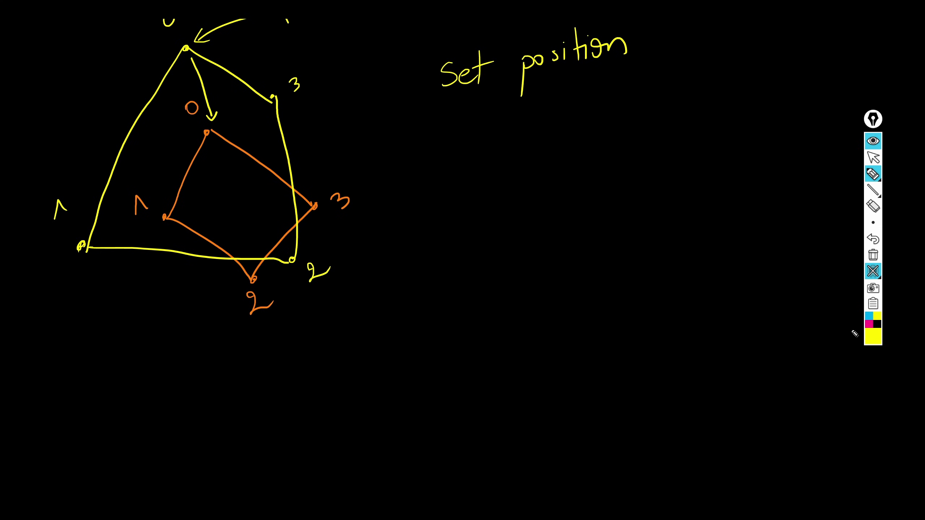
# - Change the pen colour and draw an arrow from the empty area toward the link between the two 0 corners
pyautogui.click(870, 335)
pyautogui.click(853, 311)
pyautogui.moveTo(225, 79); pyautogui.dragTo(426, 178)
pyautogui.moveTo(237, 68); pyautogui.dragTo(232, 85)
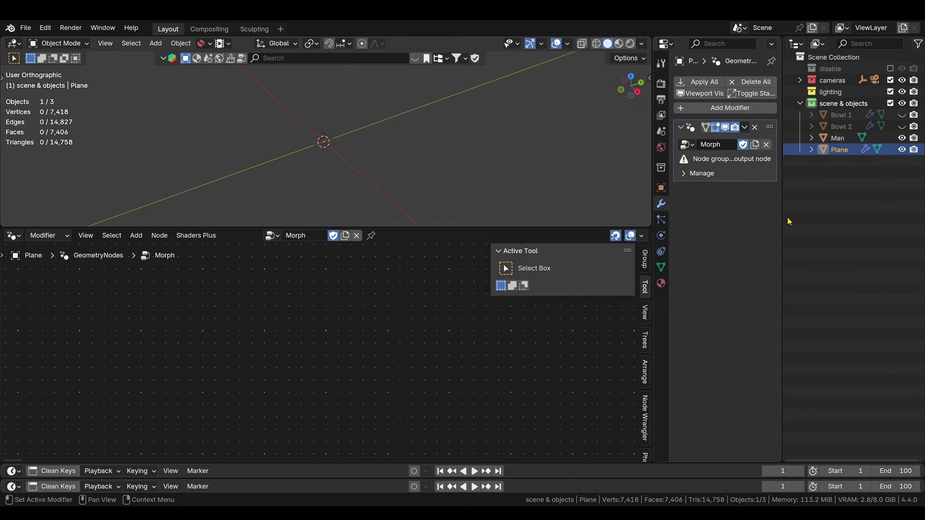
# - Add Object Info nodes for Bowl 1 and Bowl 2 to the Morph node tree and place them one above the other
pyautogui.moveTo(839, 115); pyautogui.dragTo(123, 318)
pyautogui.scroll(-2, 317, 350)
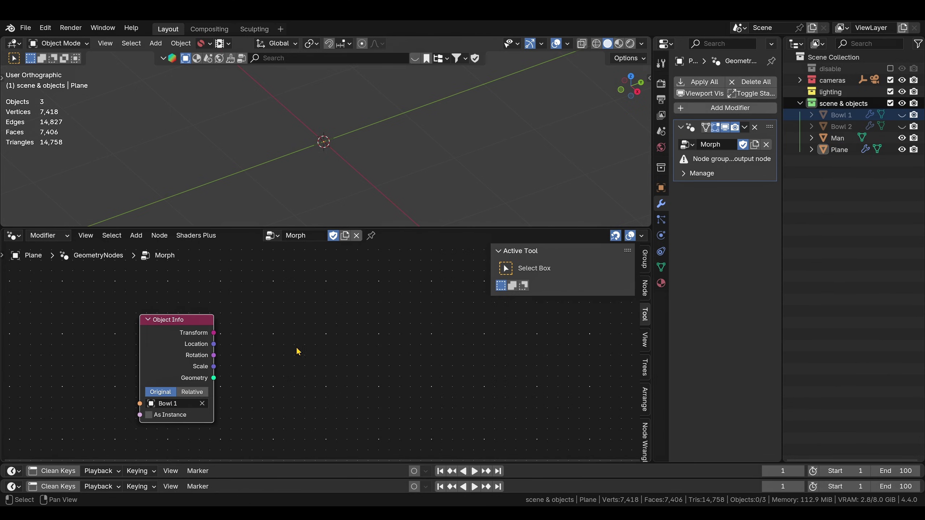
pyautogui.moveTo(297, 351); pyautogui.dragTo(313, 297, button='middle')
pyautogui.scroll(-3, 246, 305)
pyautogui.moveTo(210, 276); pyautogui.dragTo(193, 272)
pyautogui.moveTo(835, 127); pyautogui.dragTo(169, 383)
pyautogui.moveTo(201, 387); pyautogui.dragTo(215, 352, button='middle')
pyautogui.moveTo(226, 354); pyautogui.dragTo(212, 357)
pyautogui.moveTo(281, 314); pyautogui.dragTo(238, 347, button='middle')
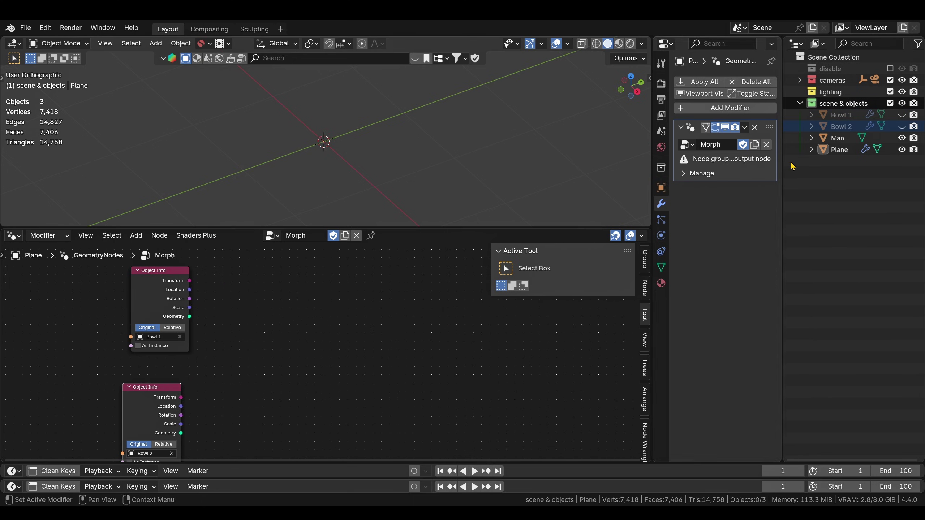
# - Show Bowl 1 and Bowl 2 in the viewport and compare their overlapping shapes
pyautogui.click(901, 115)
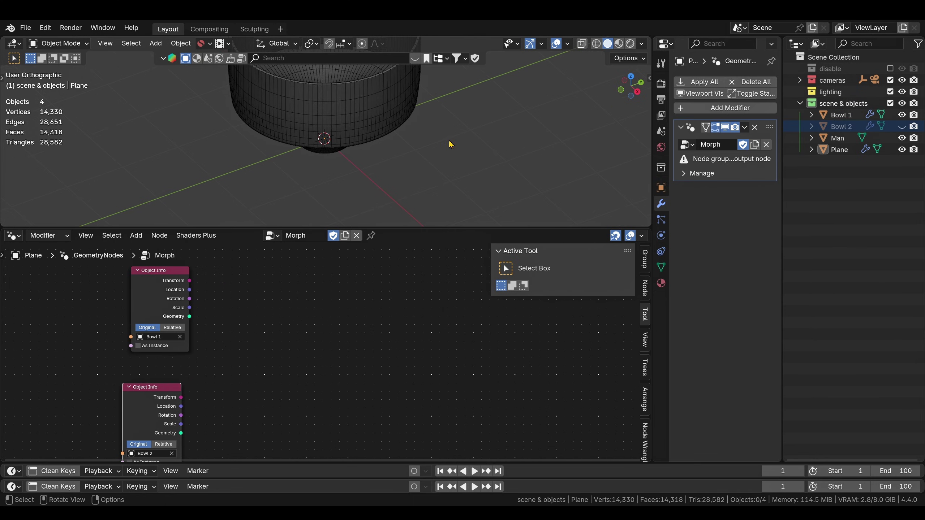
pyautogui.moveTo(450, 142); pyautogui.dragTo(470, 185, button='middle')
pyautogui.click(902, 116)
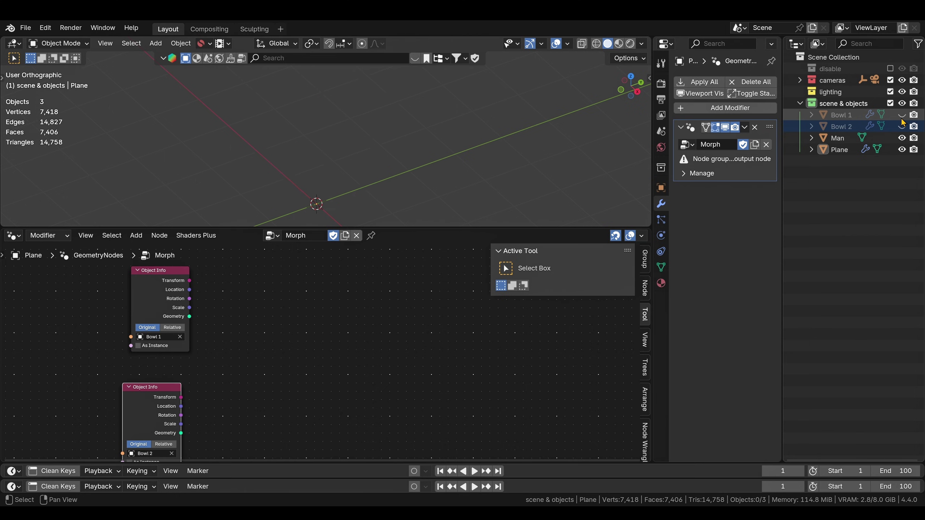
pyautogui.click(901, 116)
pyautogui.click(901, 127)
pyautogui.click(901, 127)
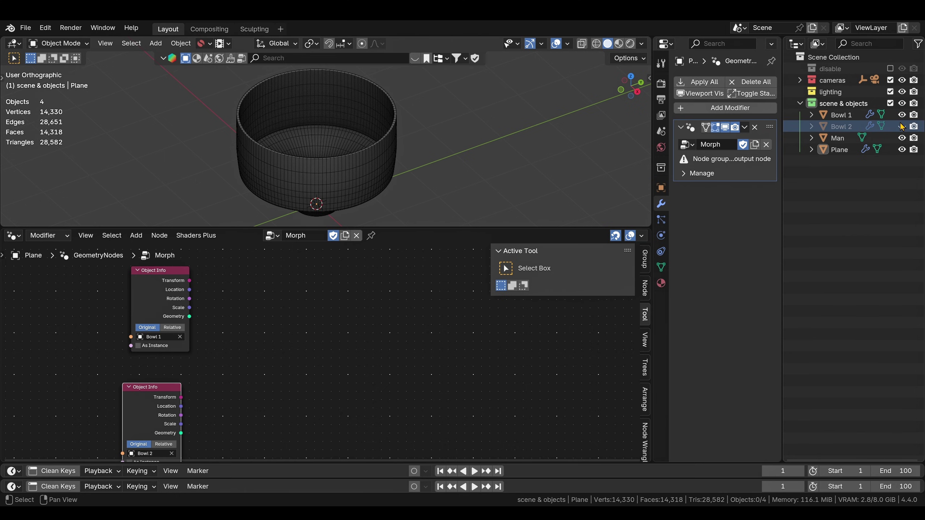
pyautogui.click(902, 127)
pyautogui.click(901, 127)
pyautogui.click(902, 126)
# - Try scaling Bowl 2 narrower on the X and Y axes only, and switch it into and out of Edit Mode
pyautogui.click(335, 132)
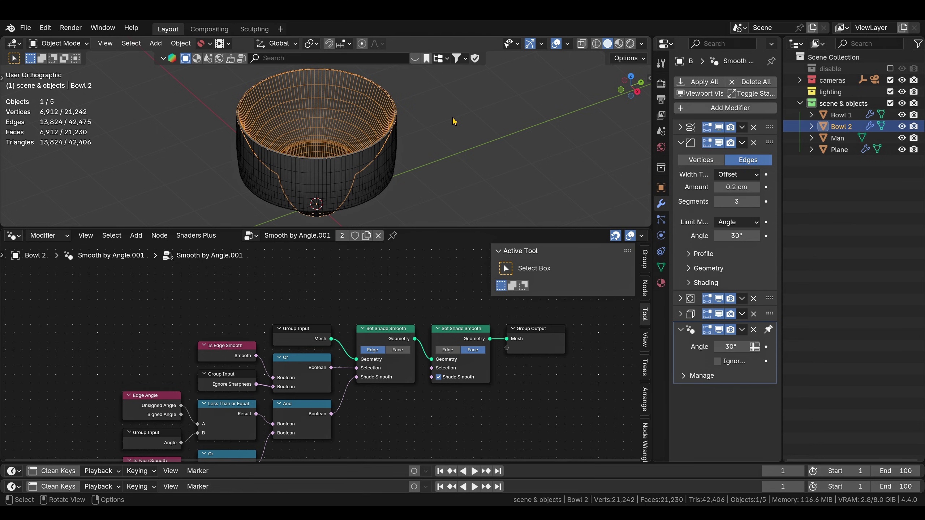
pyautogui.press('s')
pyautogui.hotkey('shift', 'z')
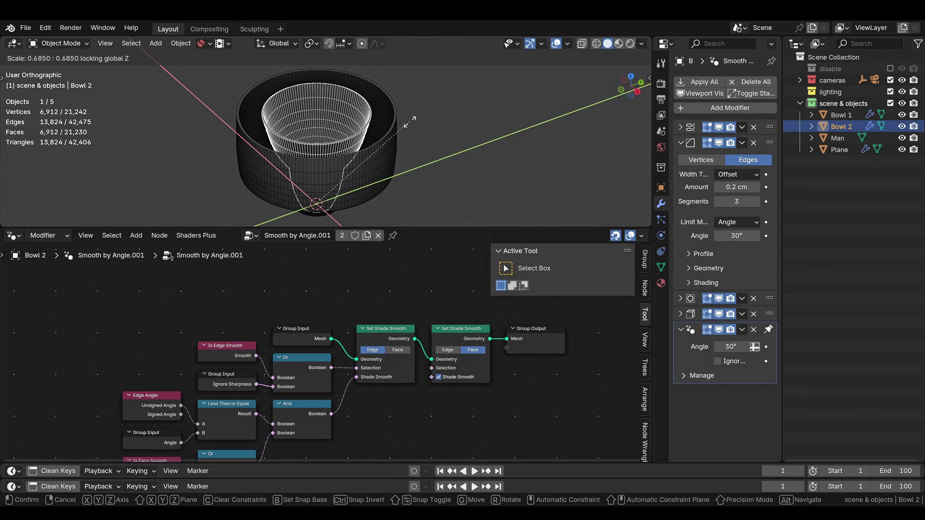
pyautogui.click(423, 125)
pyautogui.press('Tab')
pyautogui.press('Tab')
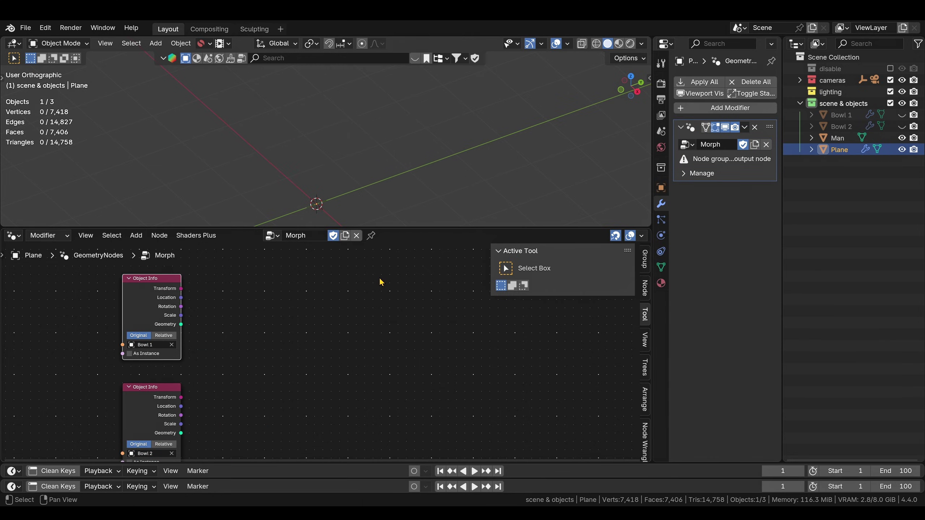
# - Pin the Morph node tree in the editor and space the two Object Info nodes apart
pyautogui.click(371, 236)
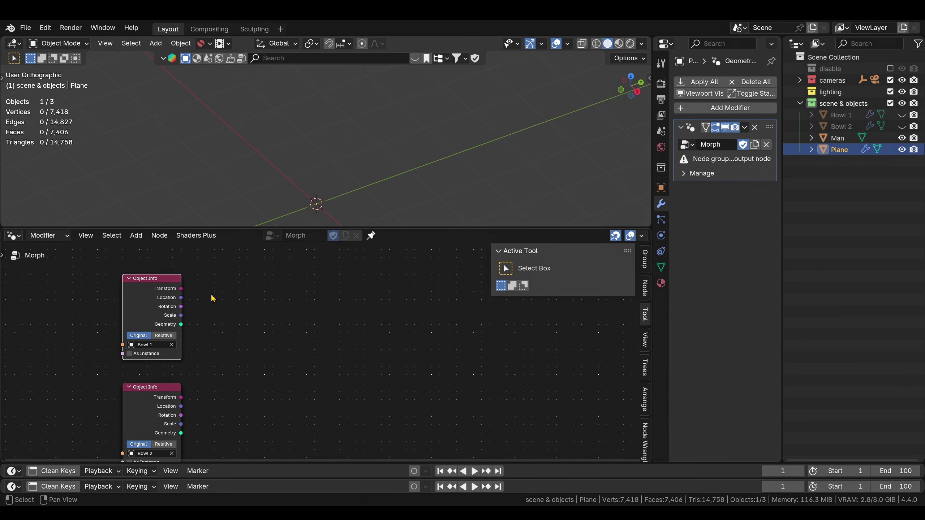
pyautogui.click(841, 126)
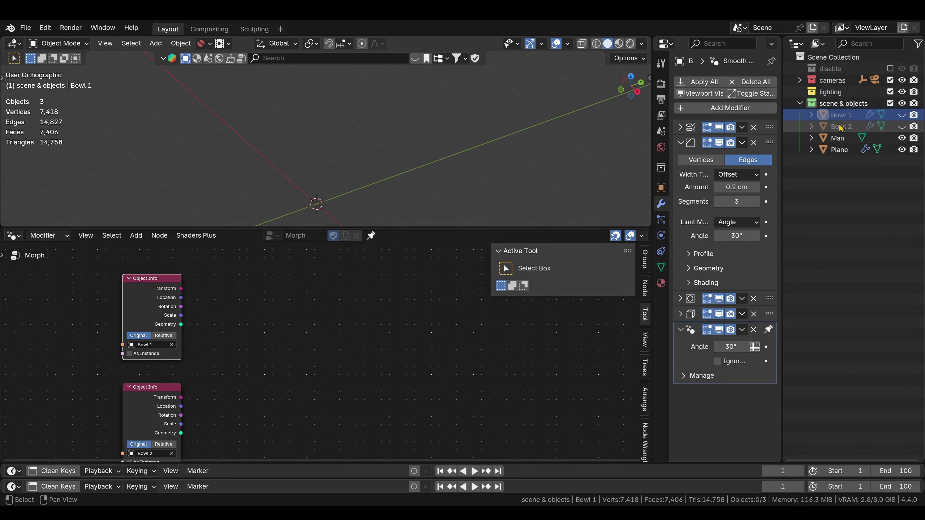
pyautogui.click(837, 150)
pyautogui.moveTo(305, 338); pyautogui.dragTo(309, 295, button='middle')
pyautogui.scroll(-3, 299, 302)
pyautogui.moveTo(204, 344); pyautogui.dragTo(191, 370)
pyautogui.moveTo(191, 263); pyautogui.dragTo(172, 263)
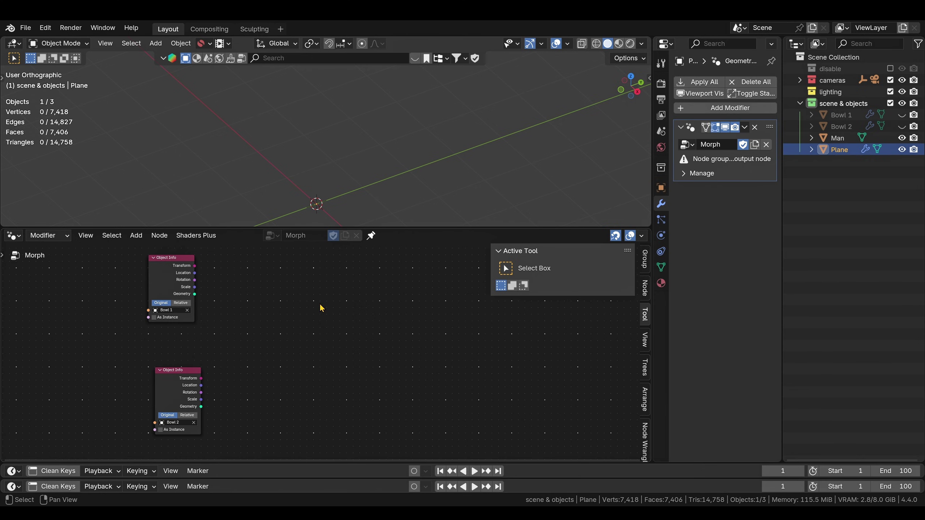
# - Add a Set Position node and connect the Bowl 1 Object Info geometry to its Geometry input
pyautogui.hotkey('shift', 'a')
pyautogui.write('set po')
pyautogui.press('Return')
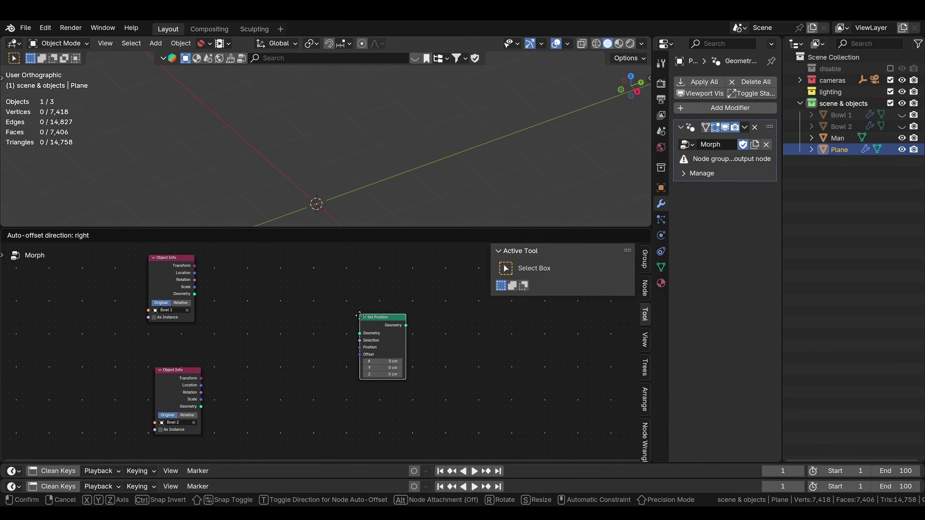
pyautogui.click(346, 282)
pyautogui.scroll(3, 306, 320)
pyautogui.moveTo(302, 316); pyautogui.dragTo(291, 352, button='middle')
pyautogui.moveTo(151, 315); pyautogui.dragTo(338, 323)
pyautogui.moveTo(362, 307); pyautogui.dragTo(361, 301)
pyautogui.moveTo(276, 361); pyautogui.dragTo(284, 335, button='middle')
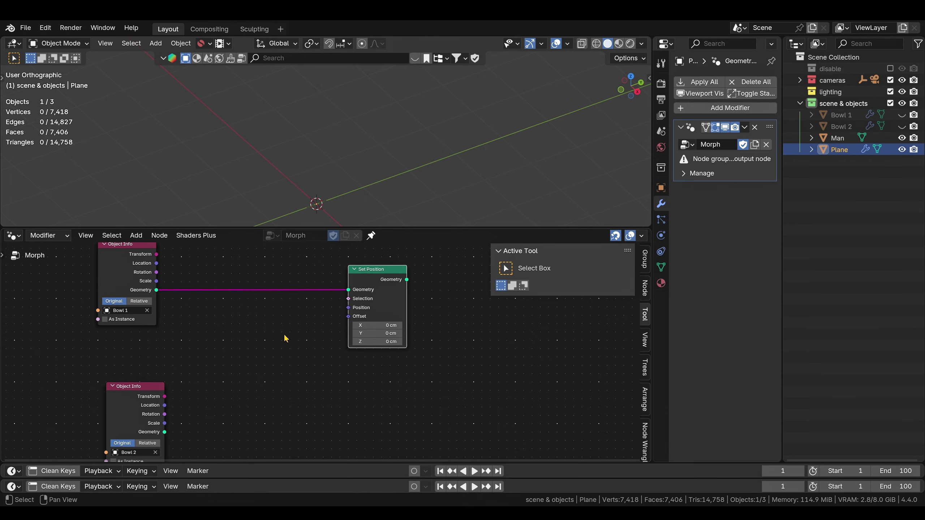
# - Move the Bowl 2 Object Info node farther from the Set Position node to free space between them
pyautogui.moveTo(137, 396); pyautogui.dragTo(120, 396)
pyautogui.moveTo(203, 397); pyautogui.dragTo(197, 377, button='middle')
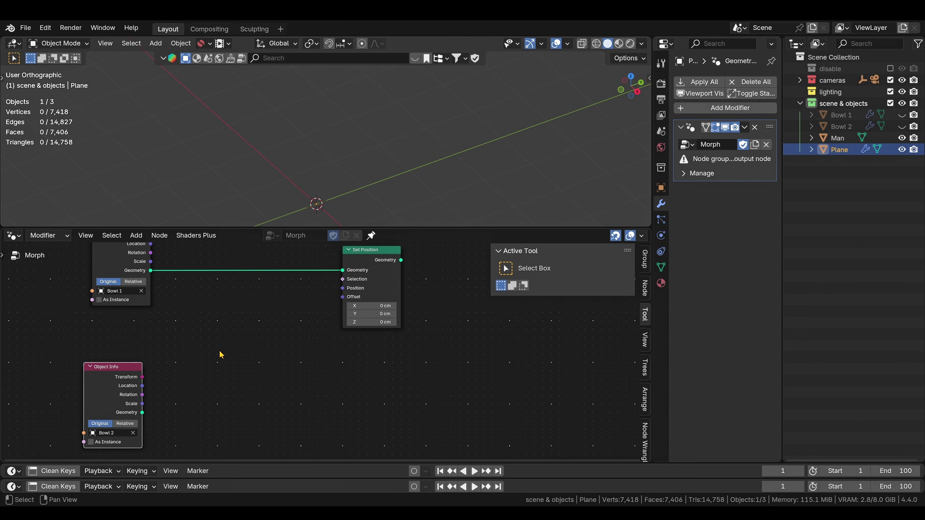
pyautogui.moveTo(346, 294); pyautogui.dragTo(324, 316, button='middle')
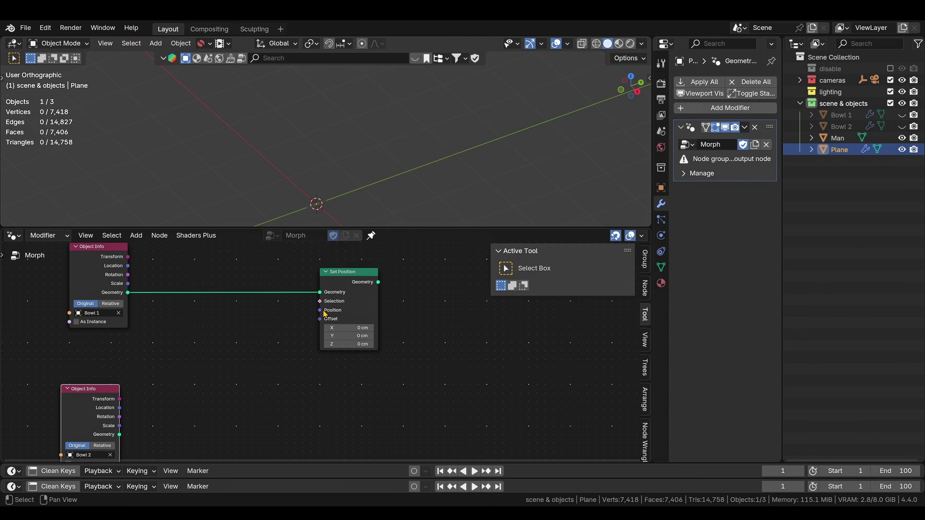
pyautogui.click(345, 281)
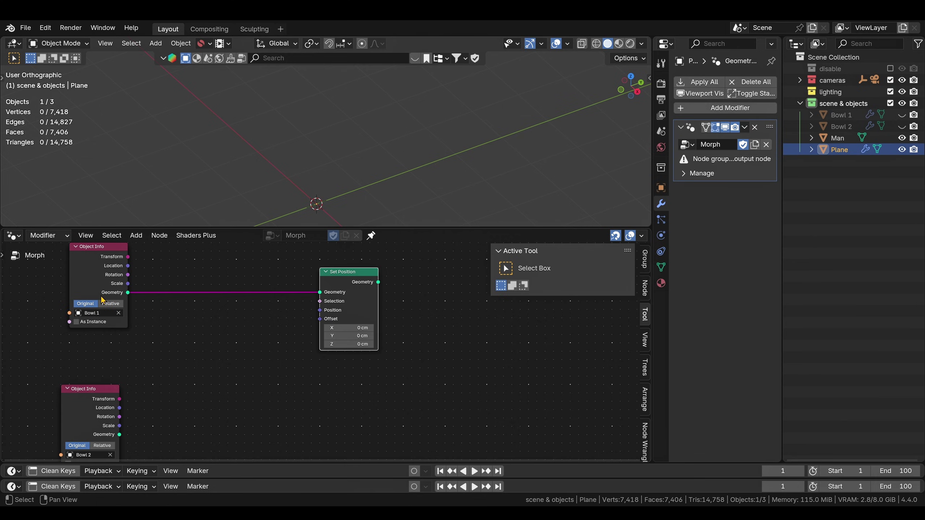
pyautogui.moveTo(186, 387); pyautogui.dragTo(250, 353, button='middle')
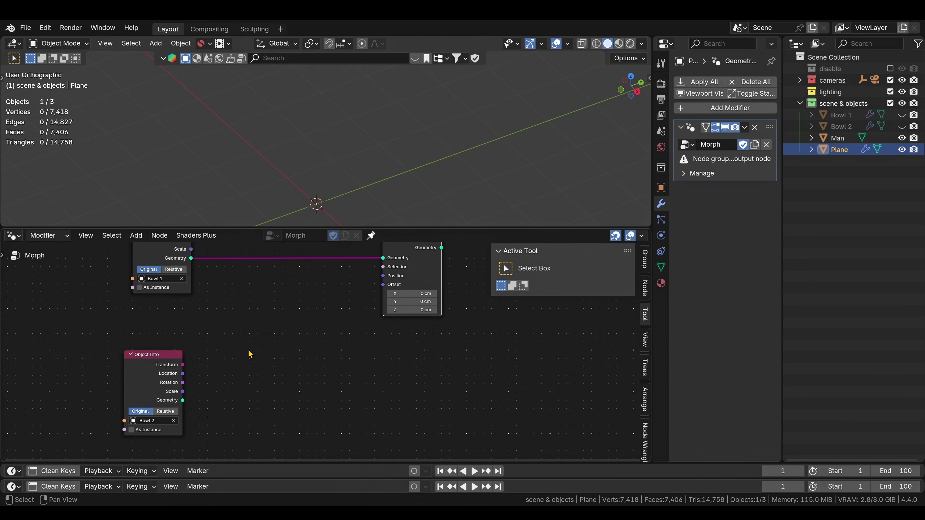
pyautogui.moveTo(164, 355); pyautogui.dragTo(138, 364)
# - Add a Sample Index node and place it beside the Bowl 2 Object Info node
pyautogui.click(231, 378)
pyautogui.hotkey('shift', 'a')
pyautogui.write('index')
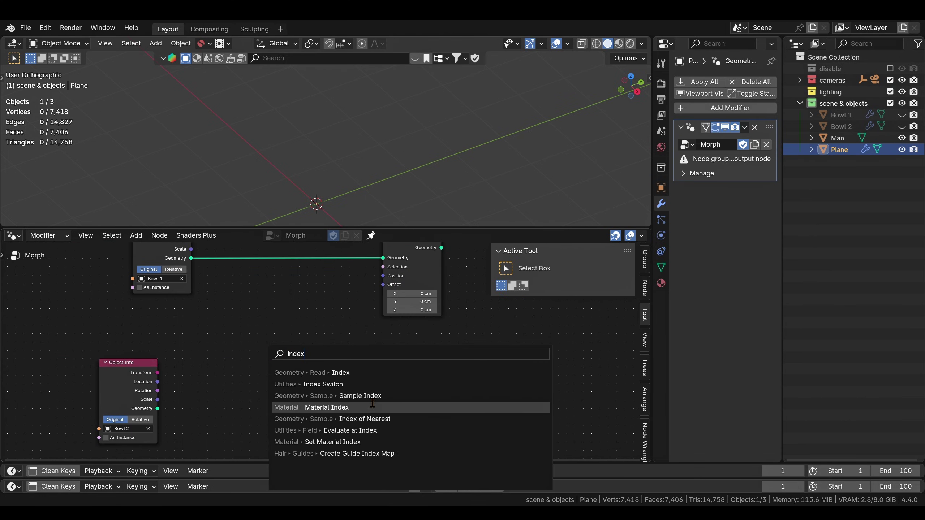
pyautogui.click(371, 398)
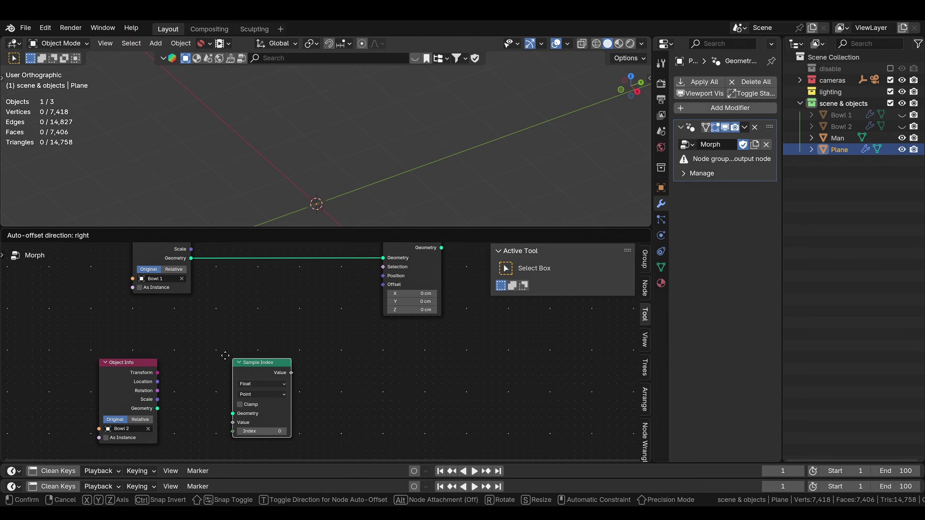
pyautogui.click(183, 332)
pyautogui.scroll(2, 286, 366)
pyautogui.moveTo(281, 369); pyautogui.dragTo(299, 352, button='middle')
pyautogui.moveTo(133, 359); pyautogui.dragTo(95, 350)
pyautogui.moveTo(224, 327)
pyautogui.mouseDown()
pyautogui.moveTo(225, 335)
pyautogui.moveTo(233, 329)
pyautogui.mouseUp()
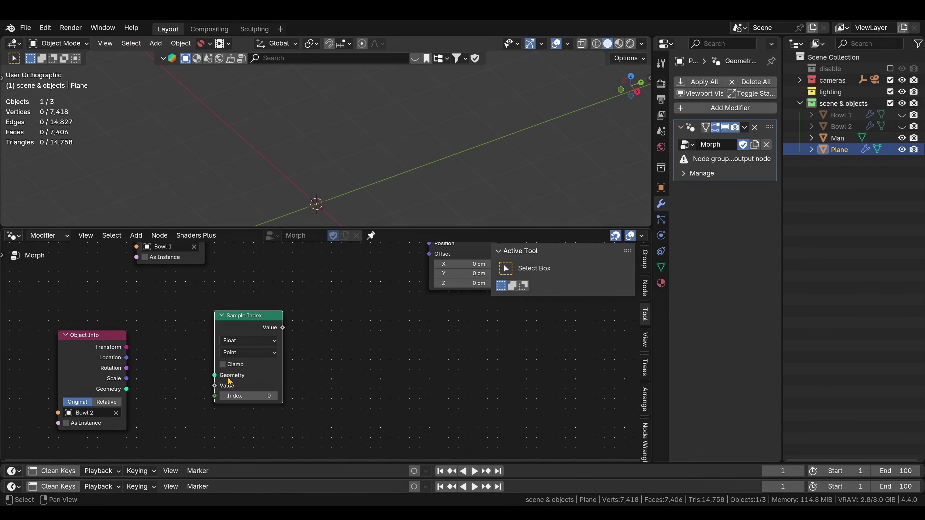
pyautogui.click(254, 346)
pyautogui.click(253, 345)
pyautogui.click(254, 345)
pyautogui.click(254, 346)
# - Add a Position node below the Bowl 2 Object Info node and connect it to the Sample Index Value input
pyautogui.moveTo(103, 354); pyautogui.dragTo(83, 325)
pyautogui.hotkey('shift', 'a')
pyautogui.moveTo(169, 385)
pyautogui.write('pos')
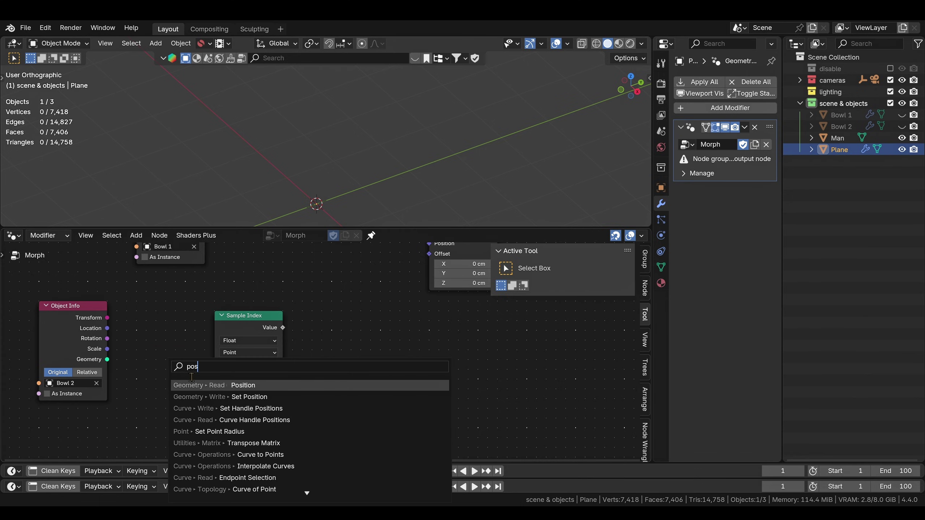
pyautogui.press('Return')
pyautogui.click(182, 411)
pyautogui.moveTo(186, 425); pyautogui.dragTo(212, 400)
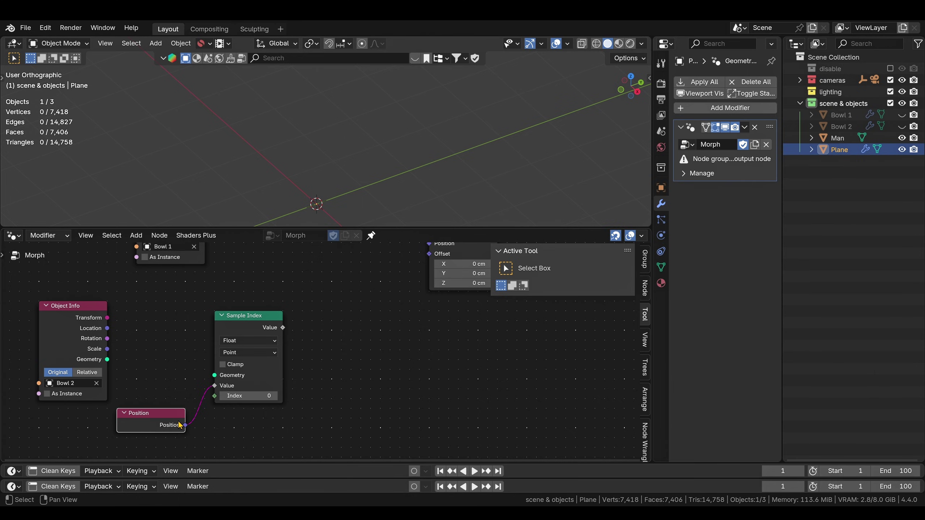
pyautogui.press('g')
pyautogui.click(137, 436)
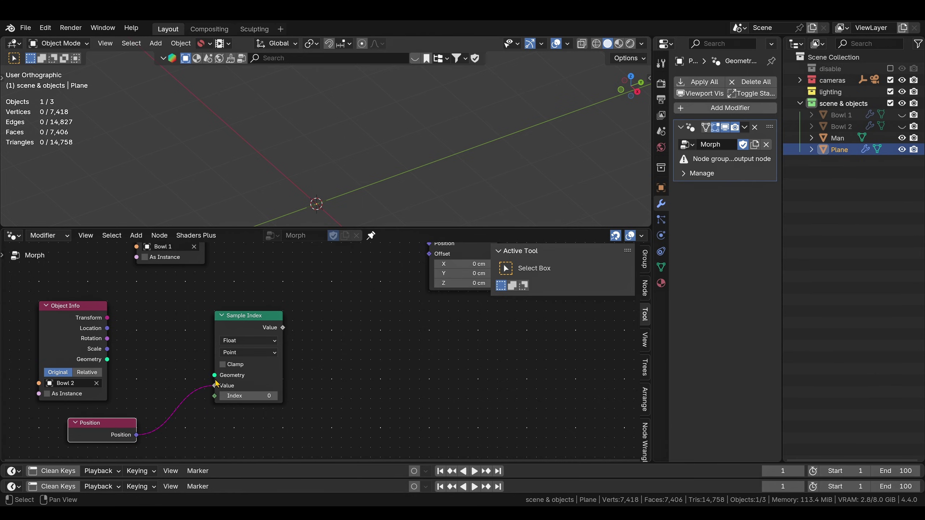
# - Set the Sample Index node's data type to Vector and move the Bowl 2 Object Info node up beside it
pyautogui.click(247, 343)
pyautogui.click(235, 387)
pyautogui.moveTo(309, 361); pyautogui.dragTo(331, 341, button='middle')
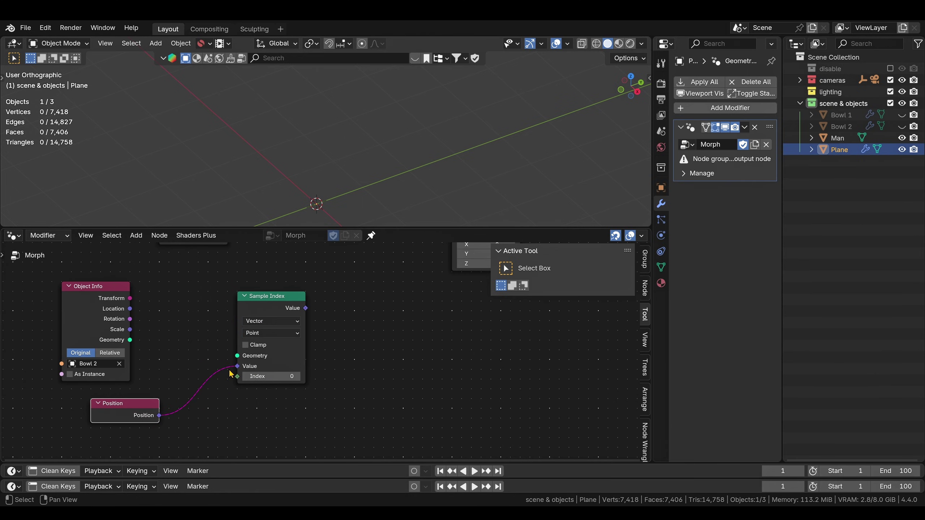
pyautogui.click(256, 334)
pyautogui.click(257, 334)
pyautogui.moveTo(98, 294); pyautogui.dragTo(108, 285)
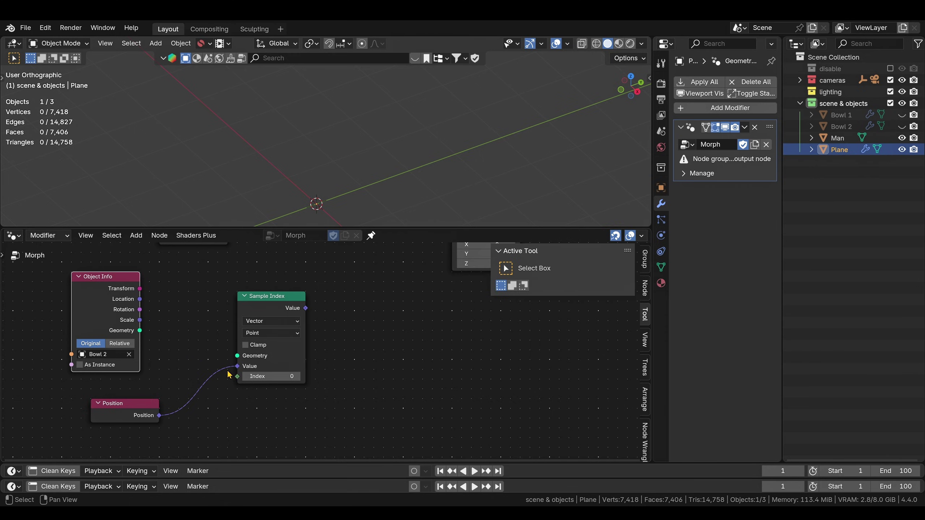
# - Place the Position node beneath the Bowl 2 Object Info node and connect Bowl 2's Geometry output to the Sample Index Geometry input
pyautogui.moveTo(140, 402); pyautogui.dragTo(120, 393)
pyautogui.moveTo(279, 402); pyautogui.dragTo(248, 414, button='middle')
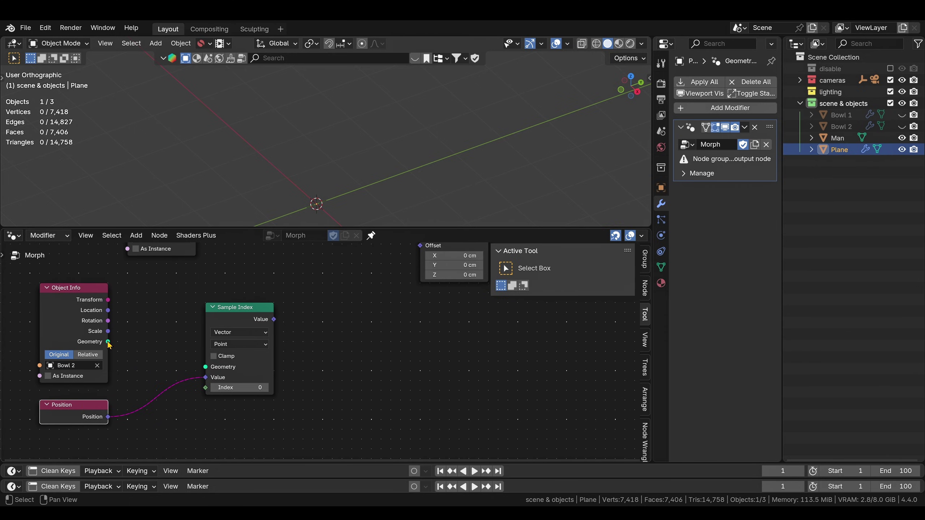
pyautogui.moveTo(108, 341); pyautogui.dragTo(206, 367)
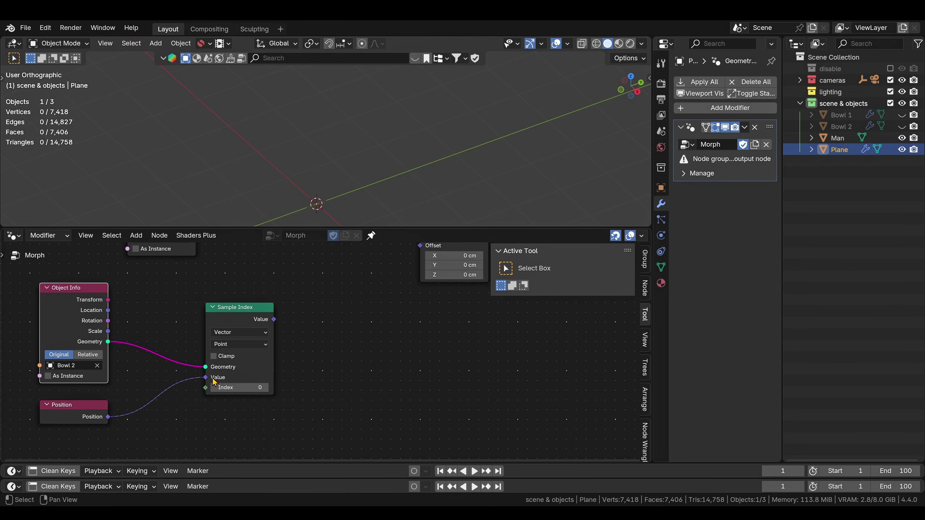
pyautogui.moveTo(314, 342); pyautogui.dragTo(309, 362, button='middle')
pyautogui.click(262, 408)
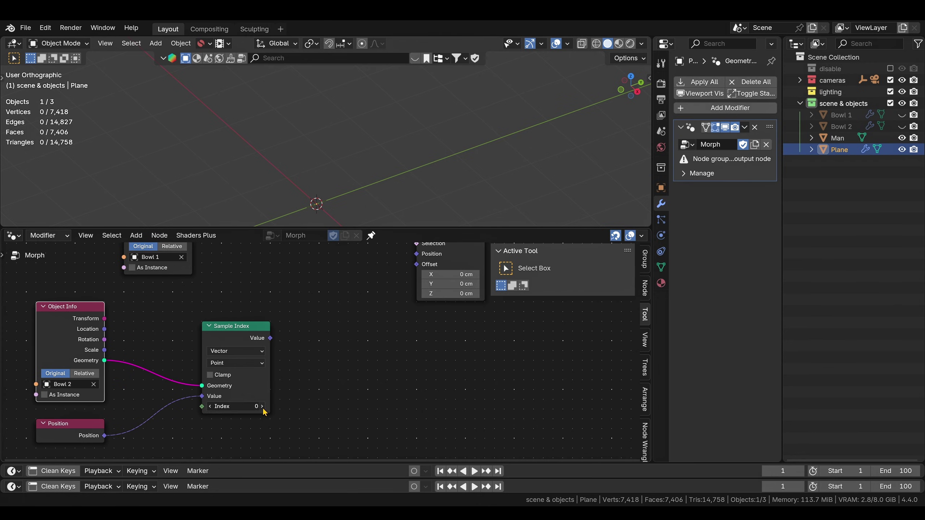
pyautogui.moveTo(213, 409); pyautogui.dragTo(251, 409)
pyautogui.press('Escape')
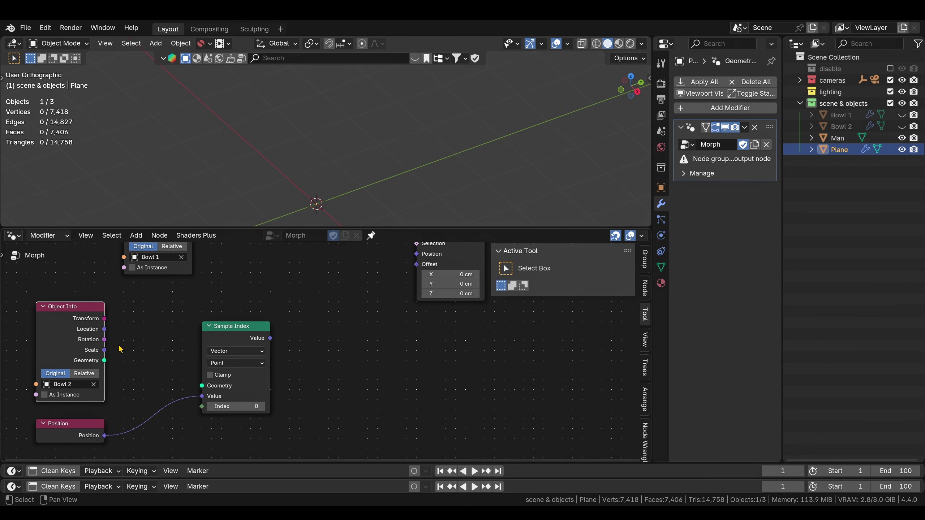
pyautogui.moveTo(104, 361); pyautogui.dragTo(203, 386)
# - Move the Sample Index node farther from the Bowl 2 Object Info node and shift the Position node closer to it
pyautogui.moveTo(305, 304); pyautogui.dragTo(298, 366, button='middle')
pyautogui.moveTo(289, 328); pyautogui.dragTo(221, 333, button='middle')
pyautogui.scroll(-2, 202, 339)
pyautogui.moveTo(199, 387); pyautogui.dragTo(233, 388)
pyautogui.moveTo(127, 413); pyautogui.dragTo(142, 361, button='middle')
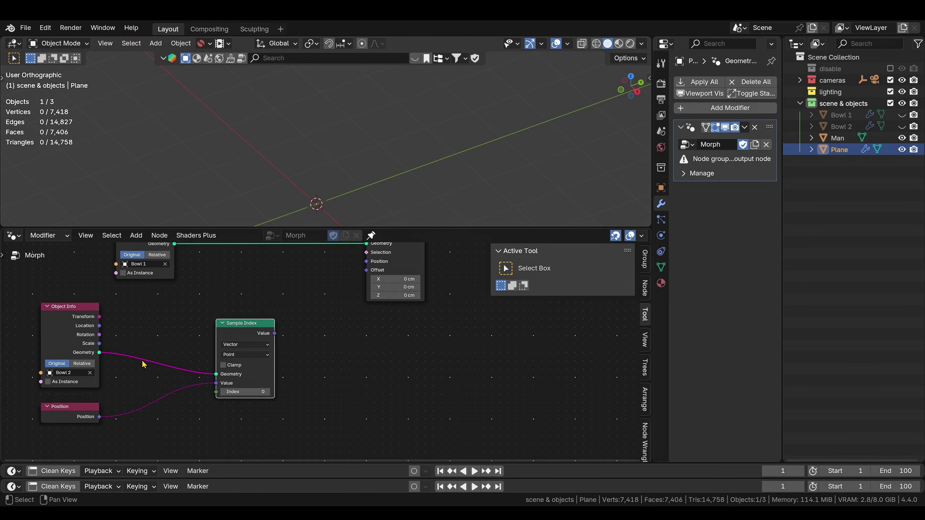
pyautogui.moveTo(80, 417); pyautogui.dragTo(96, 408)
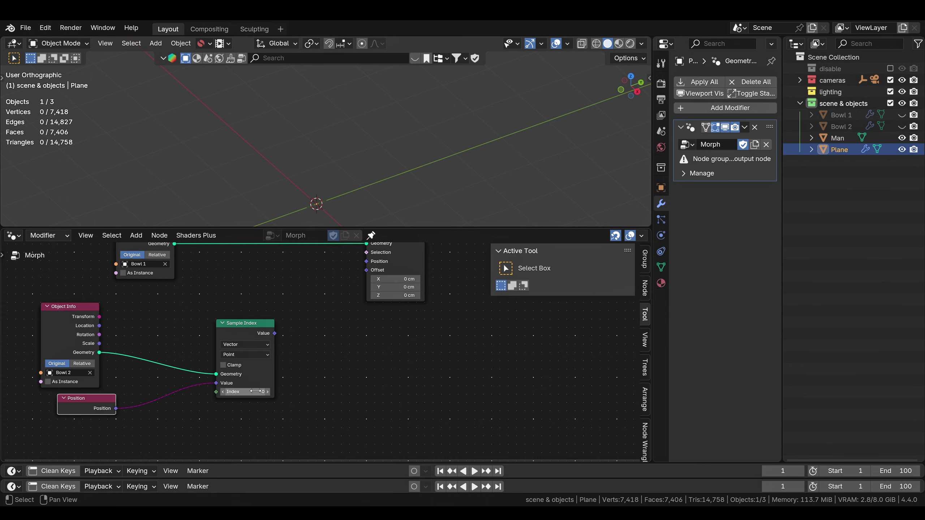
pyautogui.moveTo(152, 274); pyautogui.dragTo(145, 325, button='middle')
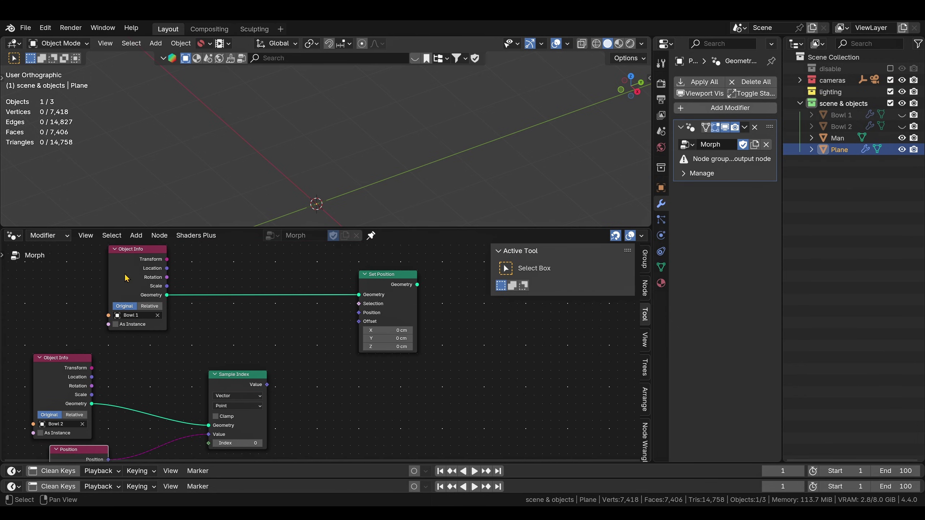
pyautogui.scroll(-2, 182, 302)
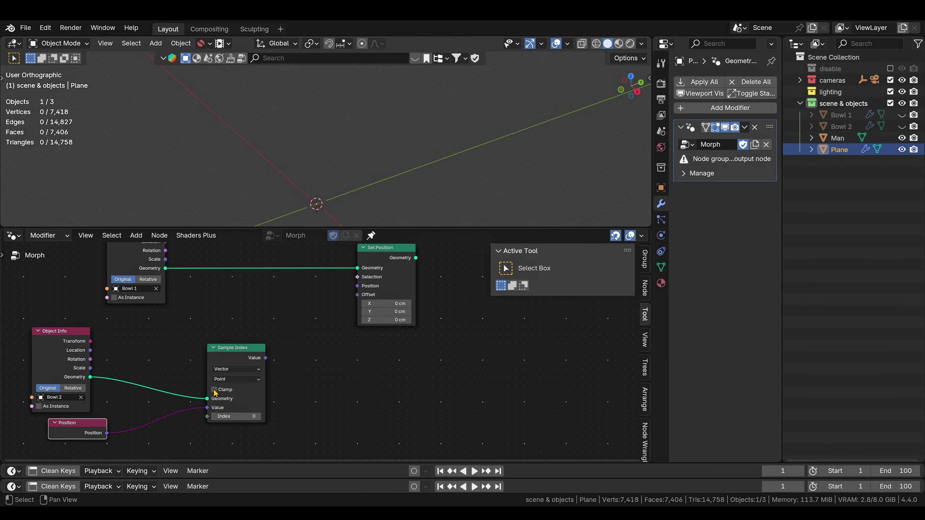
# - Add an Index node below the Position node and connect it to the Sample Index node's Index input
pyautogui.hotkey('shift', 'a')
pyautogui.moveTo(210, 363)
pyautogui.write('index')
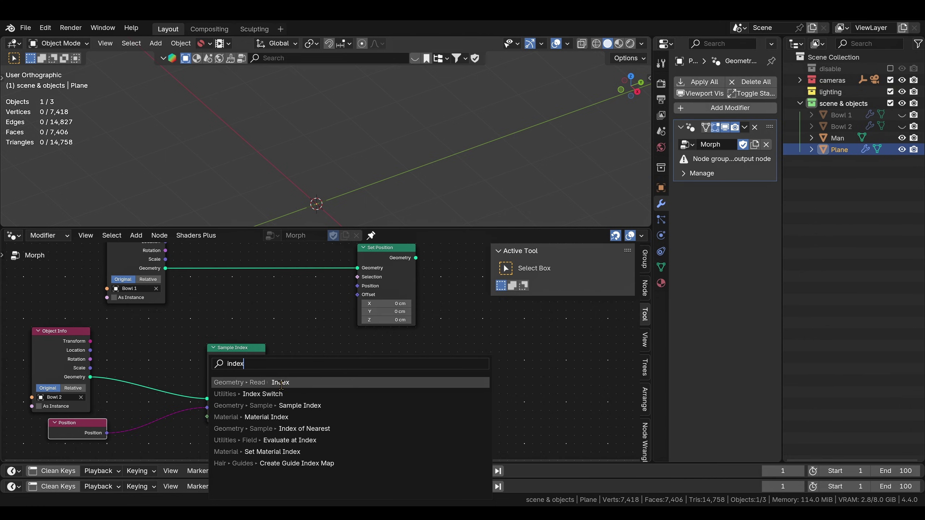
pyautogui.press('Return')
pyautogui.click(91, 408)
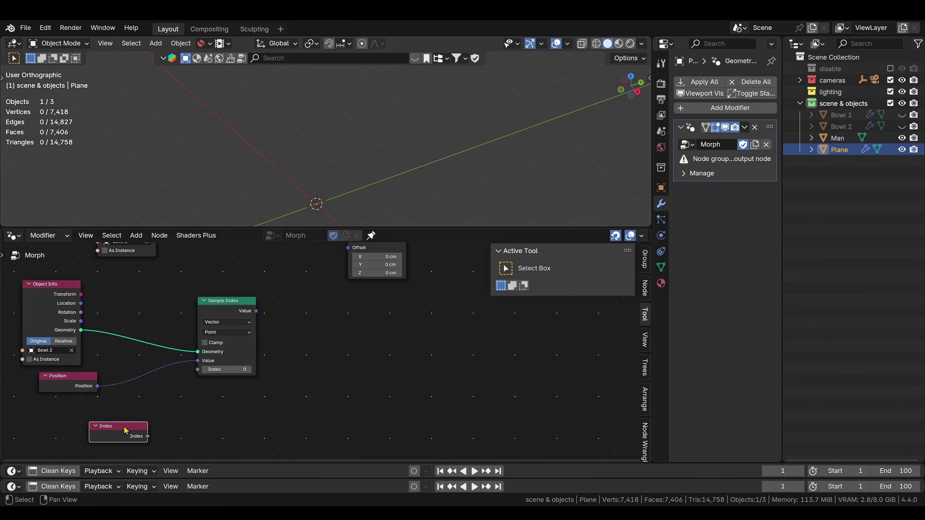
pyautogui.moveTo(123, 428); pyautogui.dragTo(198, 369)
pyautogui.moveTo(283, 335); pyautogui.dragTo(311, 357, button='middle')
pyautogui.moveTo(215, 402); pyautogui.dragTo(240, 379, button='middle')
# - Align the Position and Bowl 2 Object Info nodes in one column with the Index node
pyautogui.moveTo(91, 405); pyautogui.dragTo(117, 413)
pyautogui.moveTo(75, 315); pyautogui.dragTo(117, 316)
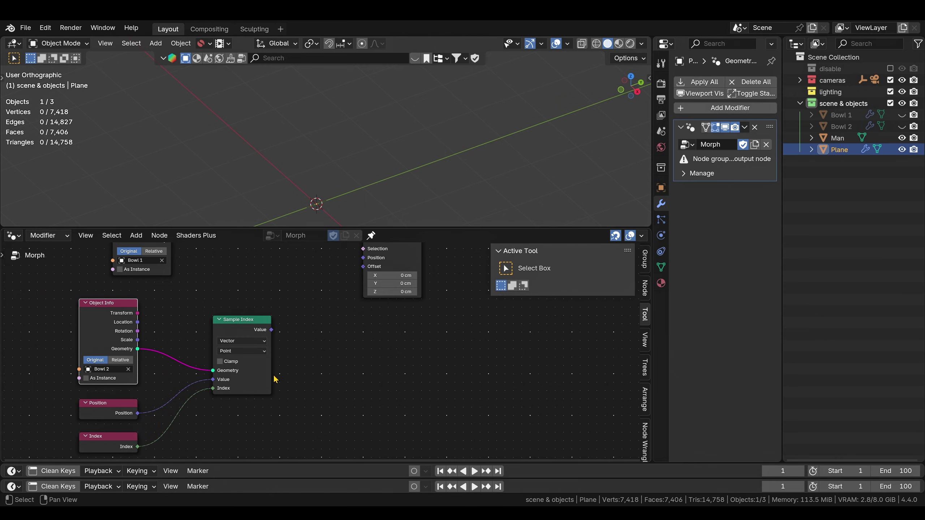
pyautogui.moveTo(275, 379)
pyautogui.mouseDown(button='middle')
pyautogui.moveTo(263, 371)
pyautogui.moveTo(299, 353)
pyautogui.moveTo(276, 388)
pyautogui.mouseUp(button='middle')
pyautogui.click(93, 431)
# - Connect the Sample Index Value output to the Set Position node's Position input
pyautogui.moveTo(187, 304); pyautogui.dragTo(201, 339, button='middle')
pyautogui.moveTo(301, 377); pyautogui.dragTo(267, 352, button='middle')
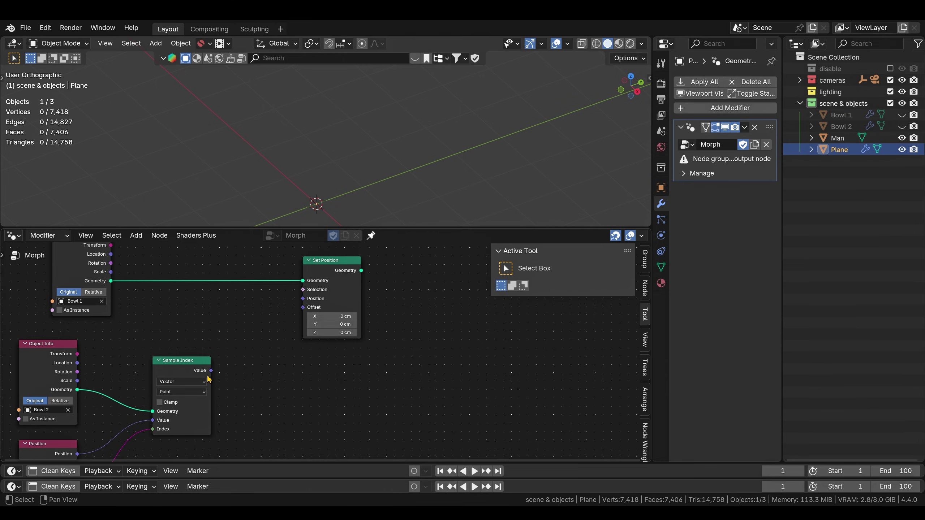
pyautogui.moveTo(211, 371); pyautogui.dragTo(232, 324)
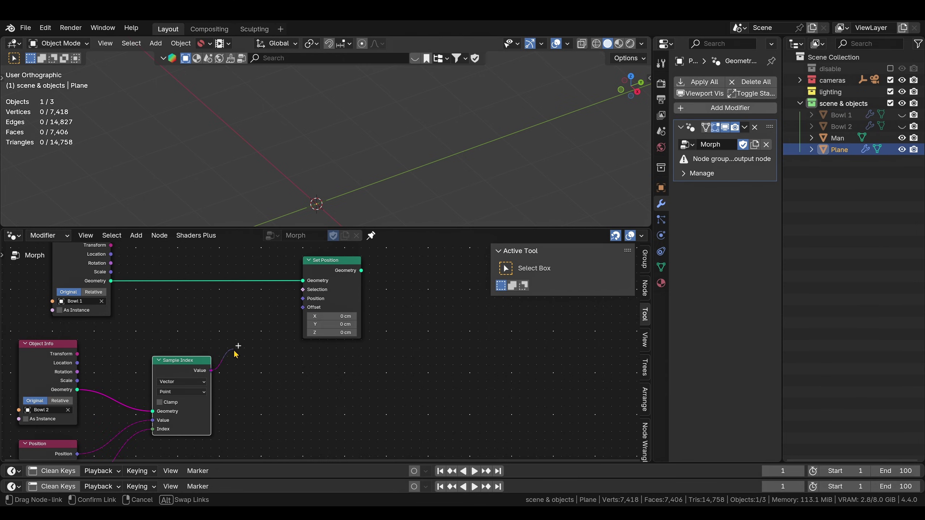
pyautogui.moveTo(292, 306); pyautogui.dragTo(293, 306)
pyautogui.hscroll(-2, 314, 344)
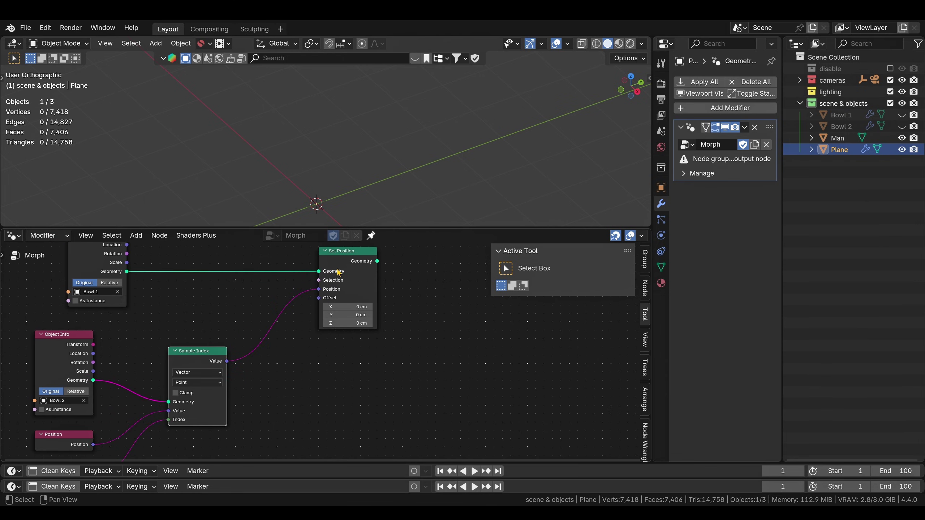
pyautogui.moveTo(427, 274); pyautogui.dragTo(422, 284, button='middle')
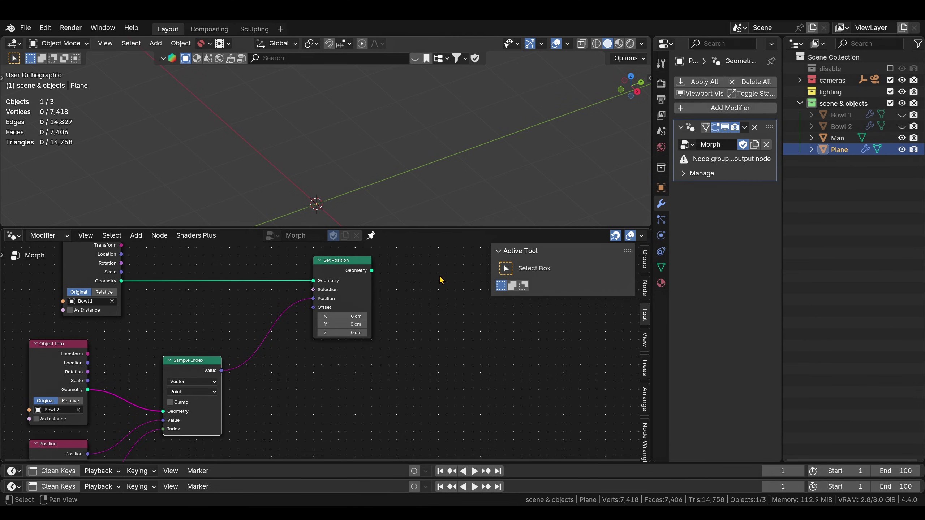
pyautogui.click(340, 274)
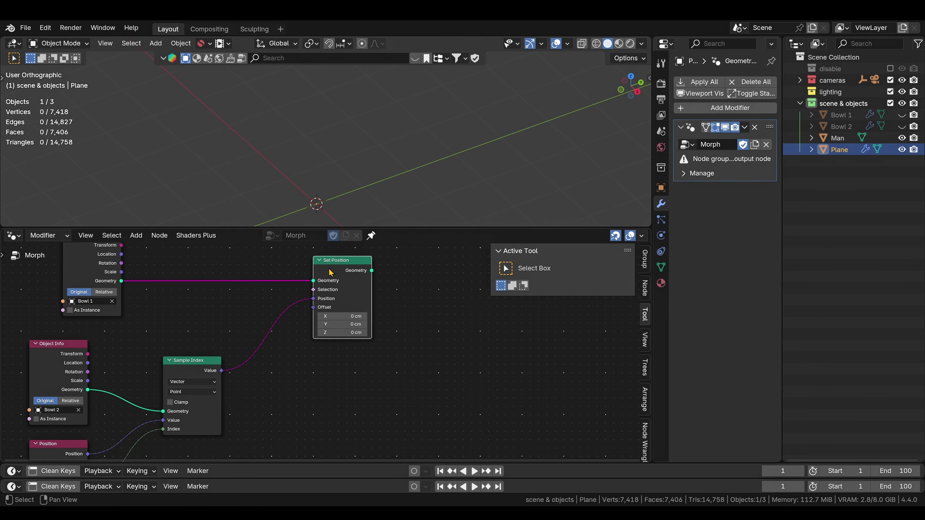
pyautogui.click(186, 373)
pyautogui.scroll(-3, 249, 387)
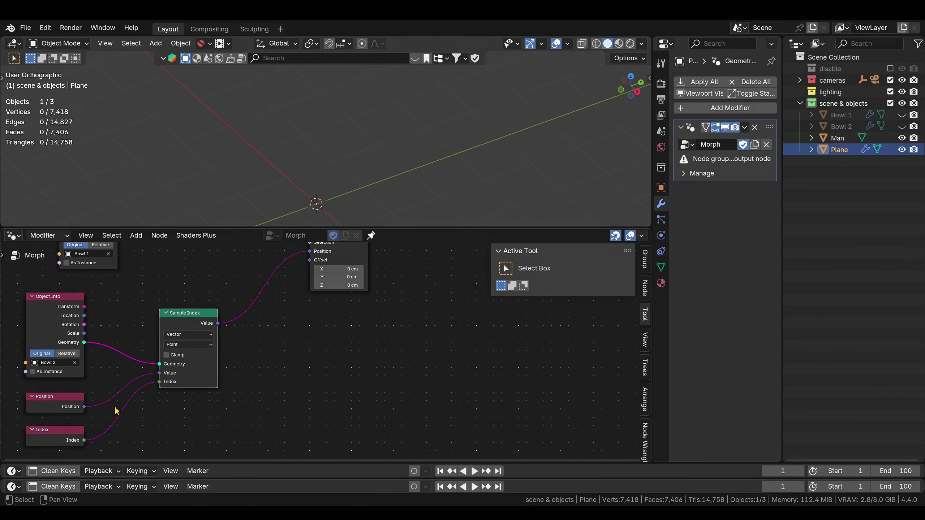
pyautogui.click(55, 438)
pyautogui.scroll(2, 236, 403)
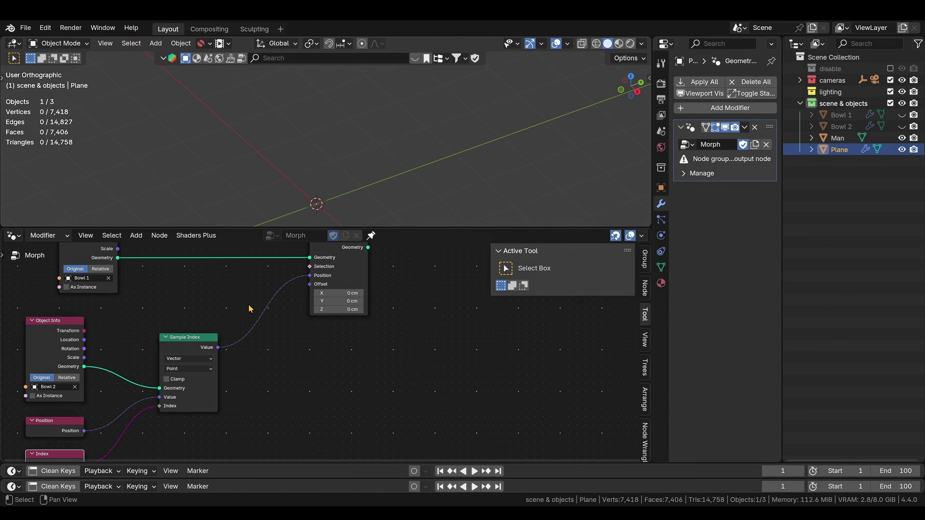
# - Hide the node editor sidebar and insert a Mix Vector node on the link between Sample Index and Set Position
pyautogui.press('n')
pyautogui.hotkey('shift', 'a')
pyautogui.write('mix')
pyautogui.press('Down')
pyautogui.press('Down')
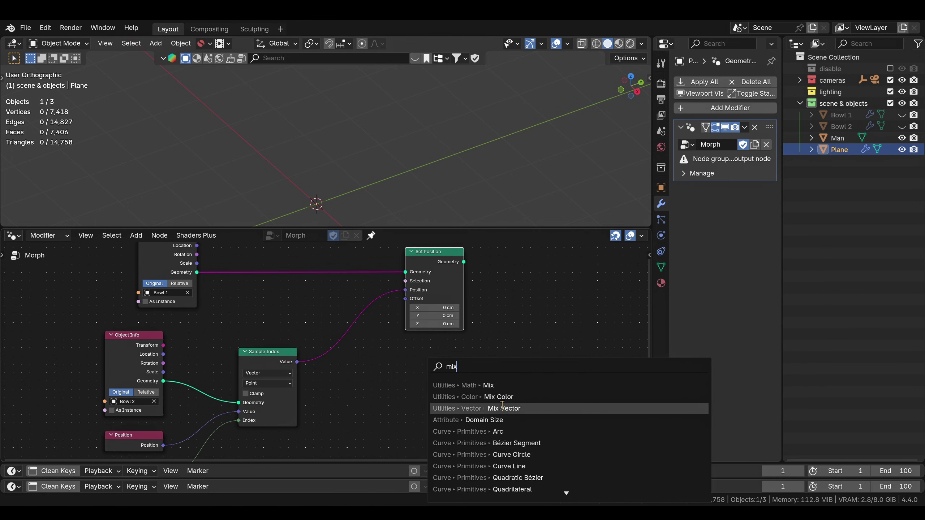
pyautogui.press('Return')
pyautogui.click(352, 321)
pyautogui.scroll(-2, 439, 366)
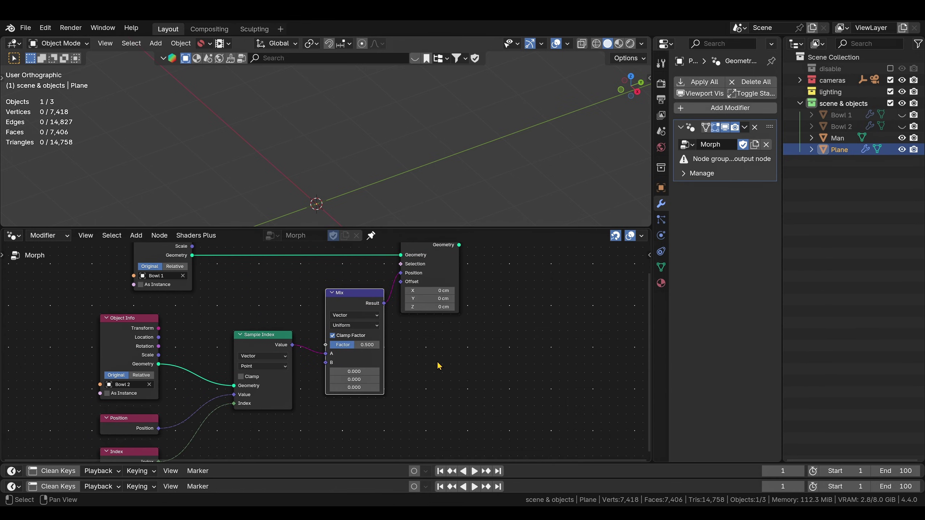
# - Connect the Sample Index Value output to the Mix node's B input and cut its link to A
pyautogui.moveTo(295, 346); pyautogui.dragTo(320, 364)
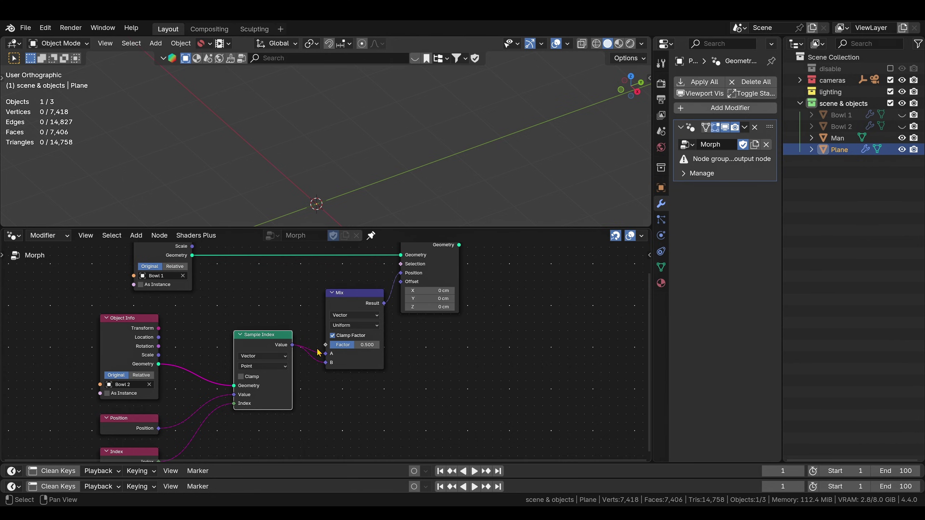
pyautogui.keyDown('ctrl'); pyautogui.moveTo(317, 350); pyautogui.dragTo(317, 357, button='right'); pyautogui.keyUp('ctrl')
pyautogui.moveTo(403, 396); pyautogui.dragTo(376, 406, button='middle')
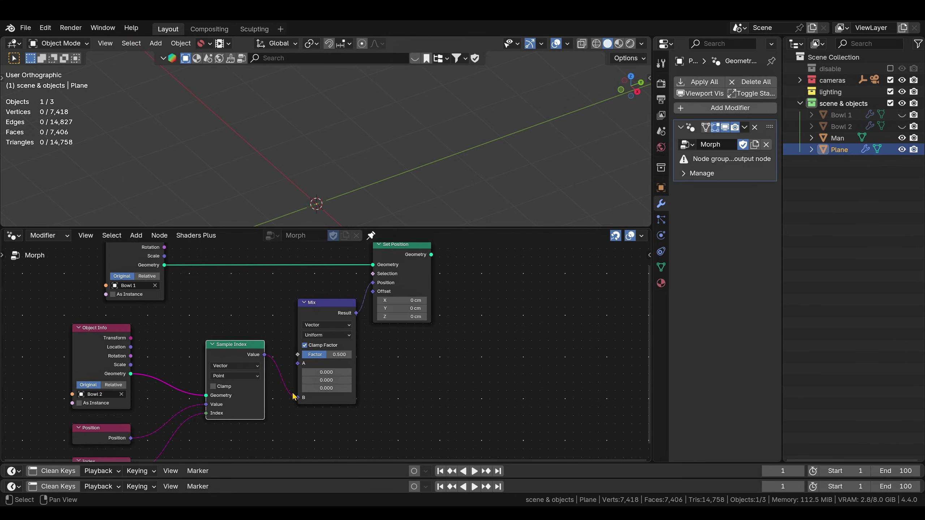
pyautogui.moveTo(235, 355); pyautogui.dragTo(234, 363)
pyautogui.moveTo(392, 355); pyautogui.dragTo(364, 384, button='middle')
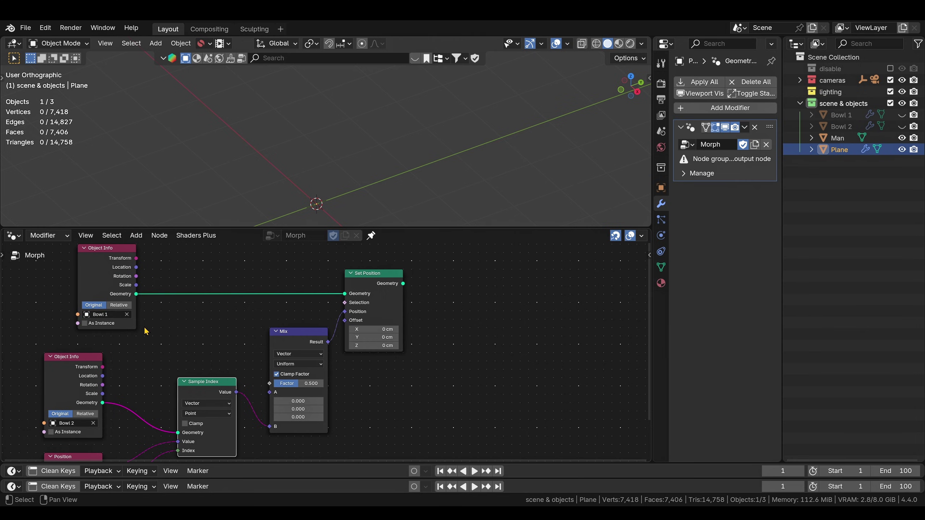
# - Connect the Position node's output to the Mix node's A input
pyautogui.moveTo(211, 338); pyautogui.dragTo(178, 287, button='middle')
pyautogui.moveTo(159, 430); pyautogui.dragTo(158, 409, button='middle')
pyautogui.moveTo(52, 397); pyautogui.dragTo(126, 391)
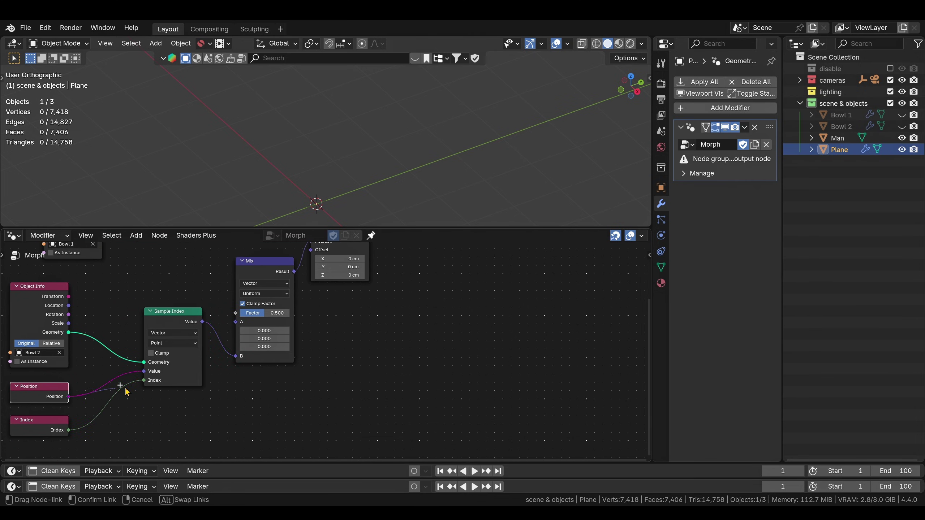
pyautogui.moveTo(232, 325); pyautogui.dragTo(235, 322)
# - Add a Group Output node beside Set Position and connect the Set Position Geometry output to it
pyautogui.keyDown('shift'); pyautogui.scroll(6, 312, 390); pyautogui.keyUp('shift')
pyautogui.keyDown('ctrl'); pyautogui.hscroll(5, 312, 390); pyautogui.keyUp('ctrl')
pyautogui.hotkey('shift', 'a')
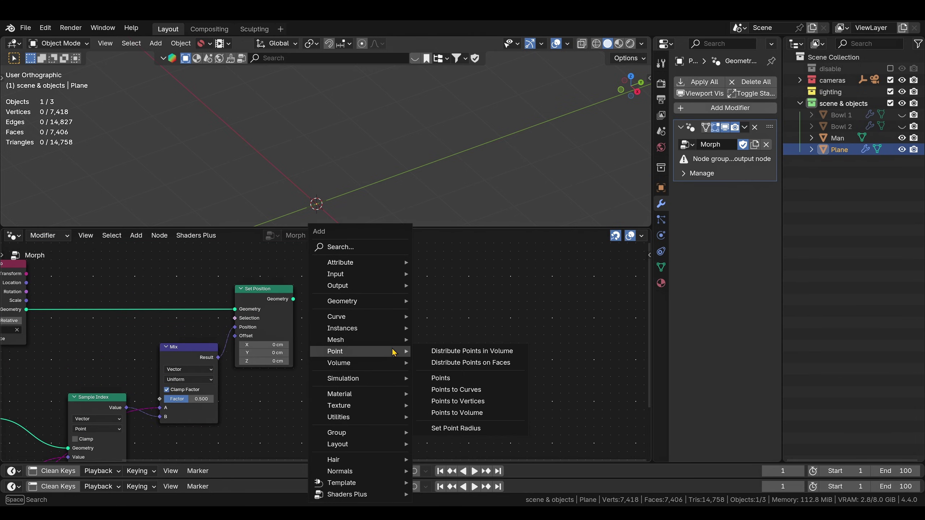
pyautogui.write('outp')
pyautogui.click(457, 368)
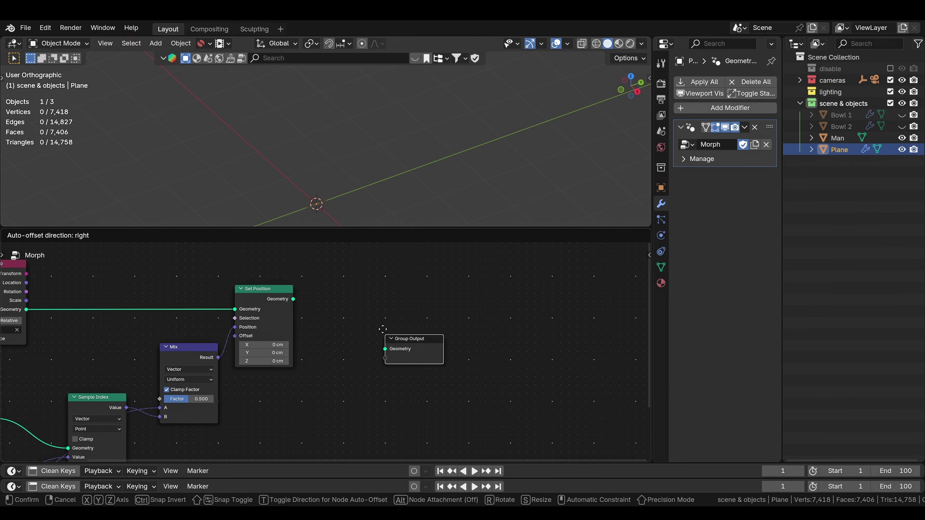
pyautogui.click(386, 304)
pyautogui.moveTo(293, 299); pyautogui.dragTo(389, 313)
# - Bring the bowl into view and set the Mix node's Factor to 1.000 to test the morph
pyautogui.moveTo(383, 158); pyautogui.dragTo(403, 157, button='middle')
pyautogui.scroll(-2, 402, 170)
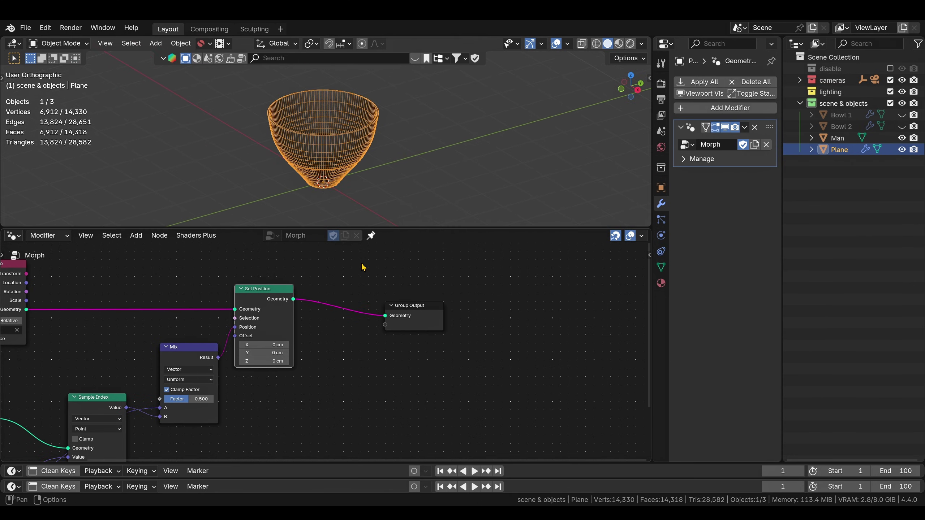
pyautogui.moveTo(368, 264); pyautogui.dragTo(426, 235, button='middle')
pyautogui.moveTo(247, 369); pyautogui.dragTo(273, 370)
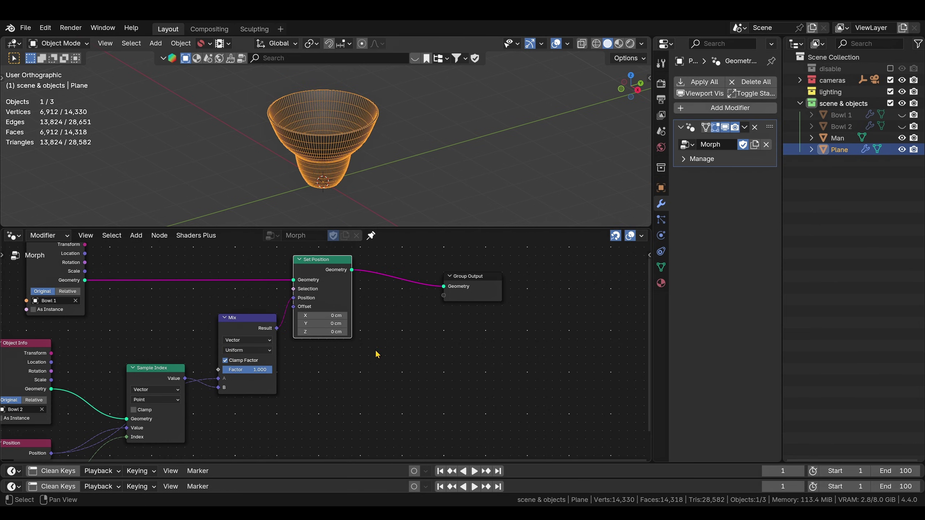
pyautogui.moveTo(424, 344); pyautogui.dragTo(395, 365, button='middle')
pyautogui.moveTo(238, 390)
pyautogui.mouseDown()
pyautogui.moveTo(189, 390)
pyautogui.moveTo(248, 390)
pyautogui.mouseUp()
# - Move the Group Output and Set Position nodes farther from the Mix node
pyautogui.moveTo(313, 389); pyautogui.dragTo(343, 389, button='middle')
pyautogui.moveTo(471, 304); pyautogui.dragTo(535, 285)
pyautogui.moveTo(319, 292); pyautogui.dragTo(393, 284)
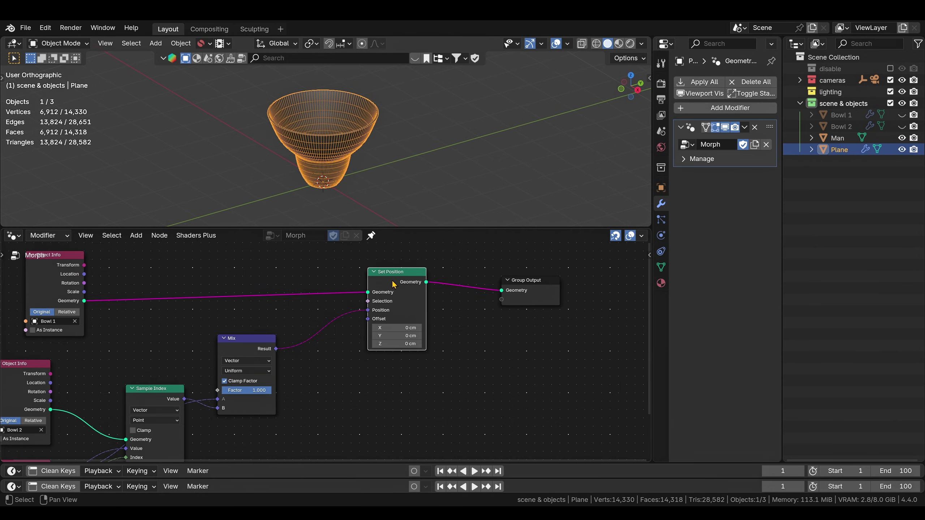
# - Turn off the wireframe display on the bowl and test the Mix Factor again, leaving it at 1.000
pyautogui.press('q')
pyautogui.click(310, 171)
pyautogui.scroll(3, 329, 167)
pyautogui.moveTo(353, 163); pyautogui.dragTo(356, 160, button='middle')
pyautogui.scroll(-2, 356, 160)
pyautogui.moveTo(256, 393); pyautogui.dragTo(348, 391)
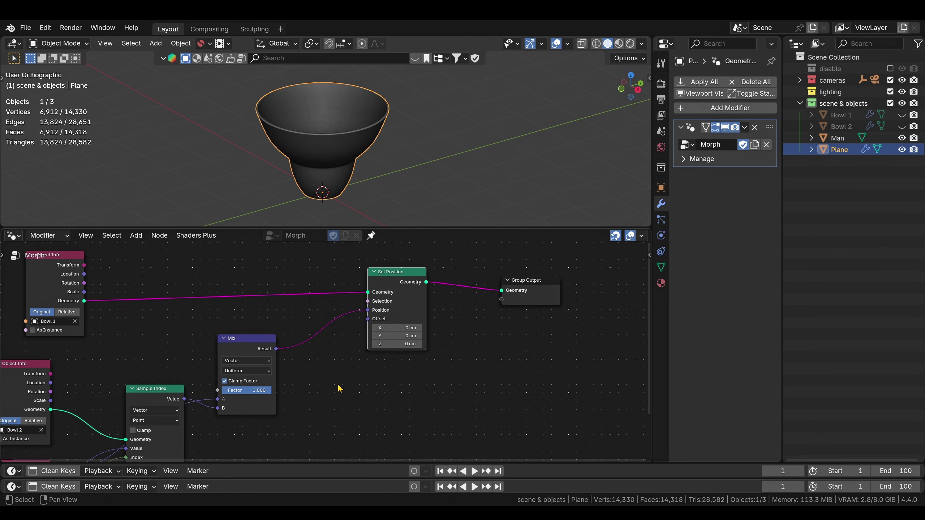
pyautogui.scroll(-1, 339, 389)
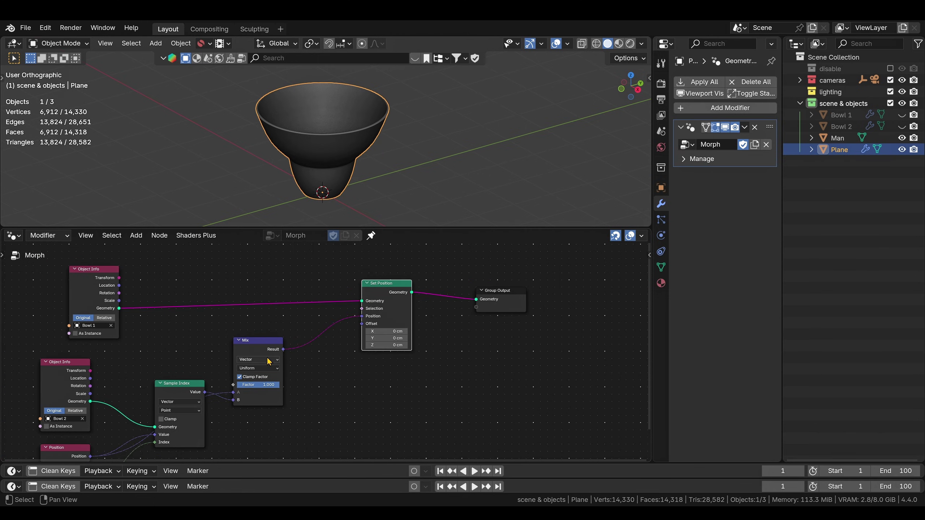
# - Move the Mix, Set Position and Group Output nodes farther from Sample Index to free space for another node
pyautogui.moveTo(260, 352); pyautogui.dragTo(303, 365)
pyautogui.moveTo(480, 360); pyautogui.dragTo(392, 359, button='middle')
pyautogui.moveTo(496, 282); pyautogui.dragTo(319, 323)
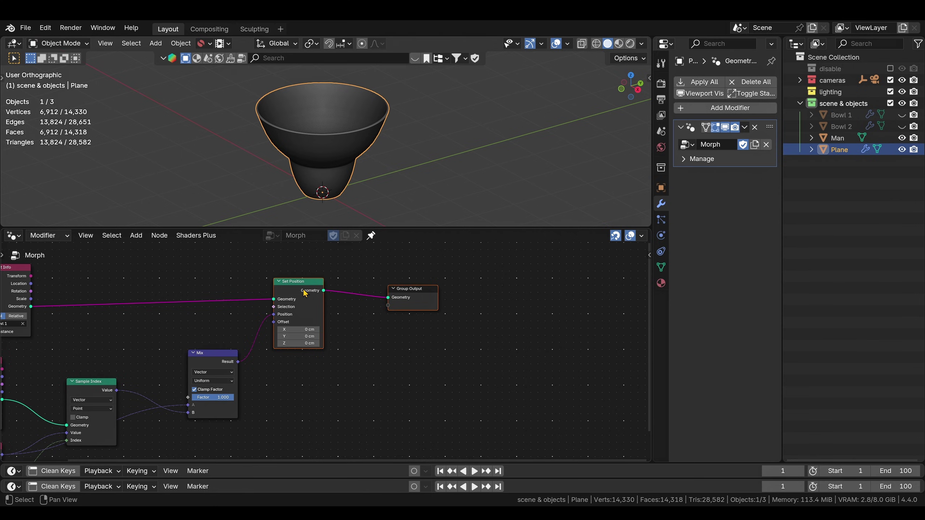
pyautogui.moveTo(303, 289); pyautogui.dragTo(526, 288)
pyautogui.moveTo(310, 368); pyautogui.dragTo(333, 314, button='middle')
pyautogui.moveTo(242, 309); pyautogui.dragTo(385, 294)
# - Add a Gradient Texture node in the space between the Sample Index and Mix nodes
pyautogui.hotkey('shift', 'a')
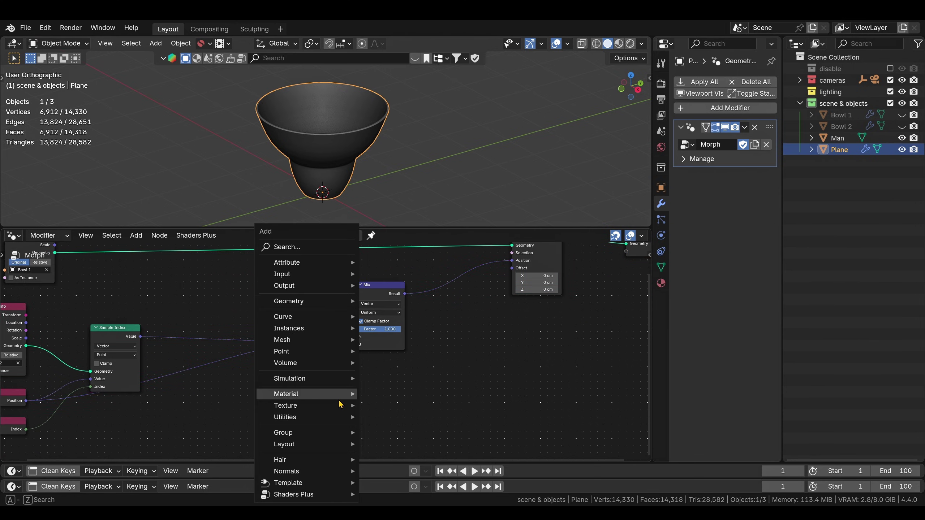
pyautogui.write('grad')
pyautogui.click(382, 385)
pyautogui.click(241, 381)
pyautogui.moveTo(364, 375); pyautogui.dragTo(378, 395, button='middle')
# - Swap the Mix node's A and B inputs and test its Factor, leaving it at 1.000
pyautogui.click(415, 365)
pyautogui.hotkey('alt', 's')
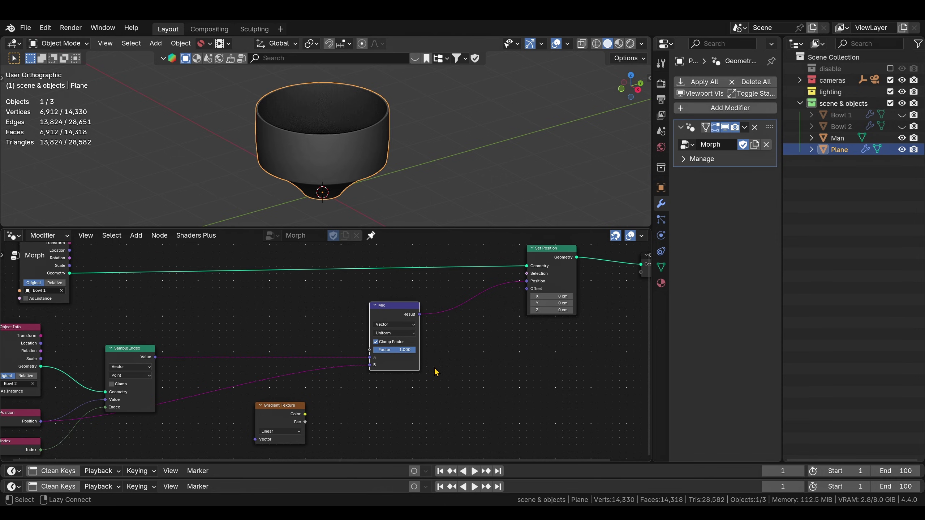
pyautogui.moveTo(394, 354); pyautogui.dragTo(415, 349)
# - Move the Gradient Texture node slightly closer to the Mix node's inputs
pyautogui.moveTo(338, 415); pyautogui.dragTo(360, 373, button='middle')
pyautogui.moveTo(303, 371); pyautogui.dragTo(309, 363)
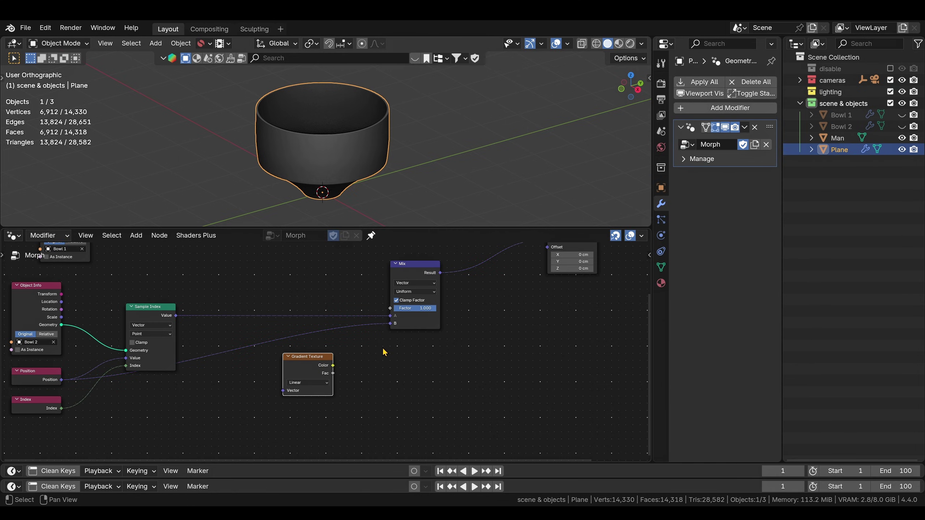
# - Preview the Gradient Texture's Color output on the bowl through a Viewer node placed beneath the Group Output node
pyautogui.keyDown('ctrl'); pyautogui.keyDown('shift'); pyautogui.click(306, 365); pyautogui.keyUp('shift'); pyautogui.keyUp('ctrl')
pyautogui.moveTo(441, 348); pyautogui.dragTo(408, 371, button='middle')
pyautogui.moveTo(335, 358); pyautogui.dragTo(463, 369)
pyautogui.moveTo(554, 321); pyautogui.dragTo(421, 370, button='middle')
pyautogui.moveTo(348, 414); pyautogui.dragTo(448, 400)
pyautogui.moveTo(431, 288)
pyautogui.mouseDown()
pyautogui.moveTo(402, 417)
pyautogui.moveTo(493, 357)
pyautogui.mouseUp()
# - Turn off the Attribute Text viewer overlay and move the Gradient Texture node closer to the Viewer
pyautogui.click(641, 43)
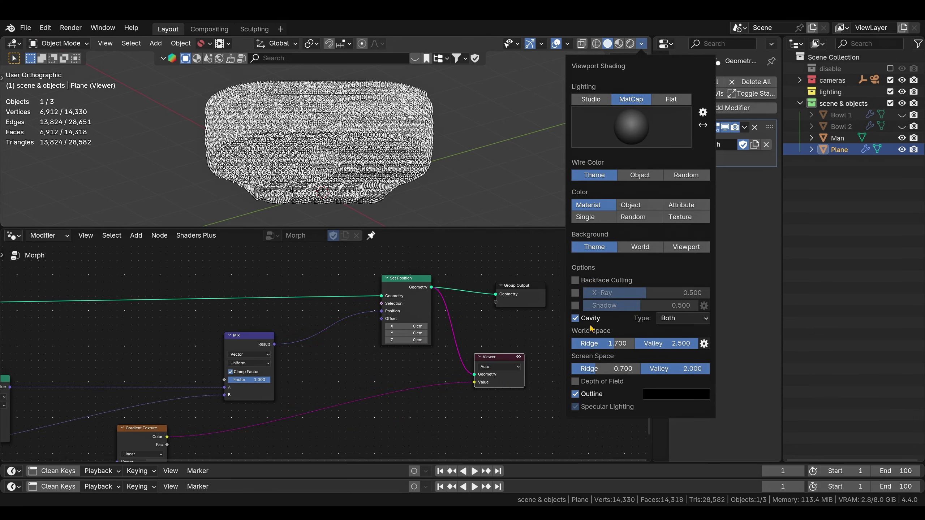
pyautogui.click(567, 44)
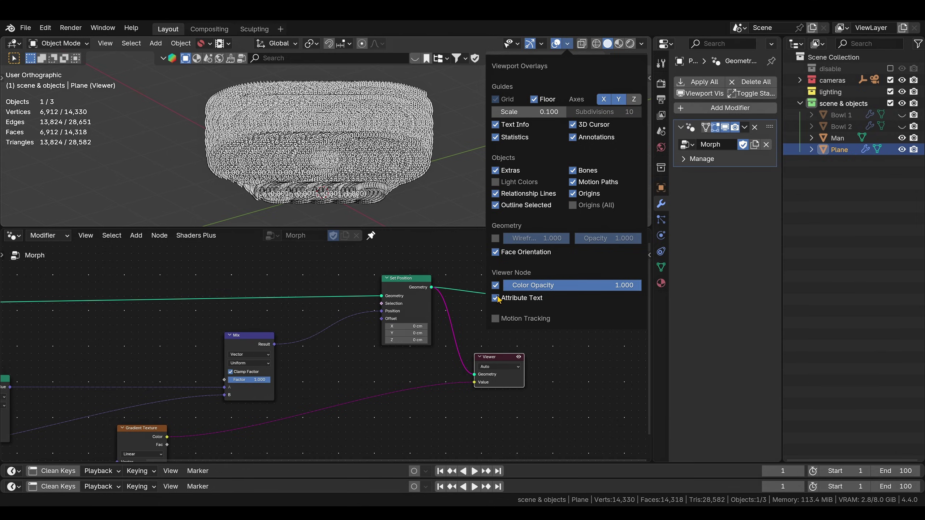
pyautogui.click(496, 300)
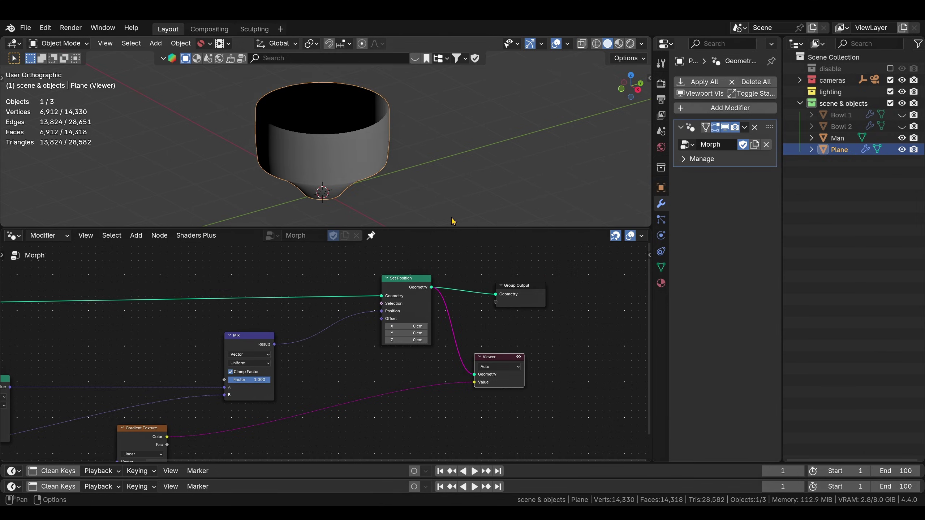
pyautogui.moveTo(343, 426); pyautogui.dragTo(340, 391, button='middle')
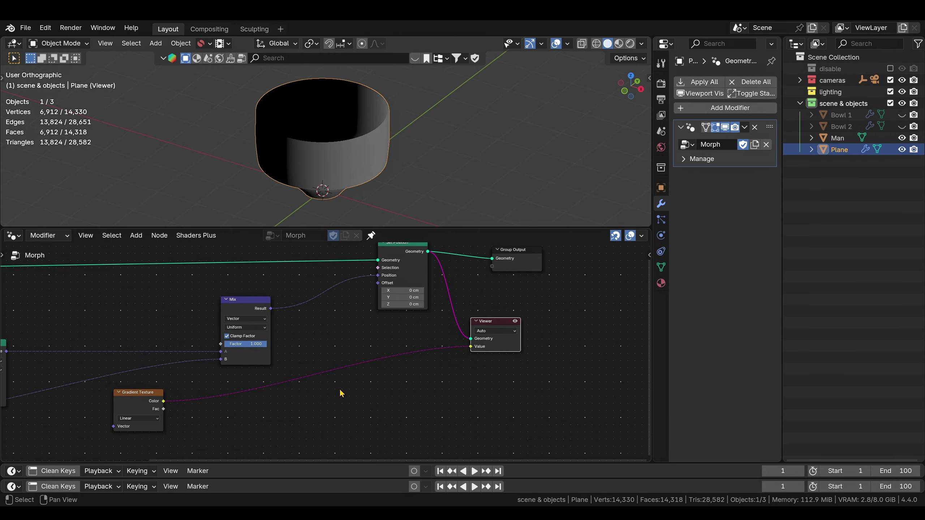
pyautogui.moveTo(124, 397); pyautogui.dragTo(288, 390)
pyautogui.hotkey('shift', 'a')
pyautogui.moveTo(409, 403)
pyautogui.write('grad')
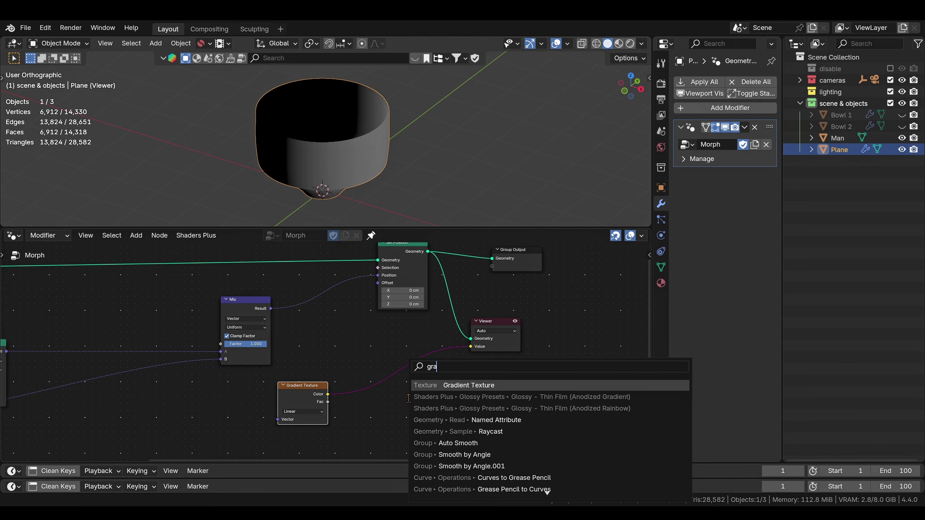
pyautogui.press('Return')
pyautogui.click(369, 363)
pyautogui.hotkey('ctrl', 'z')
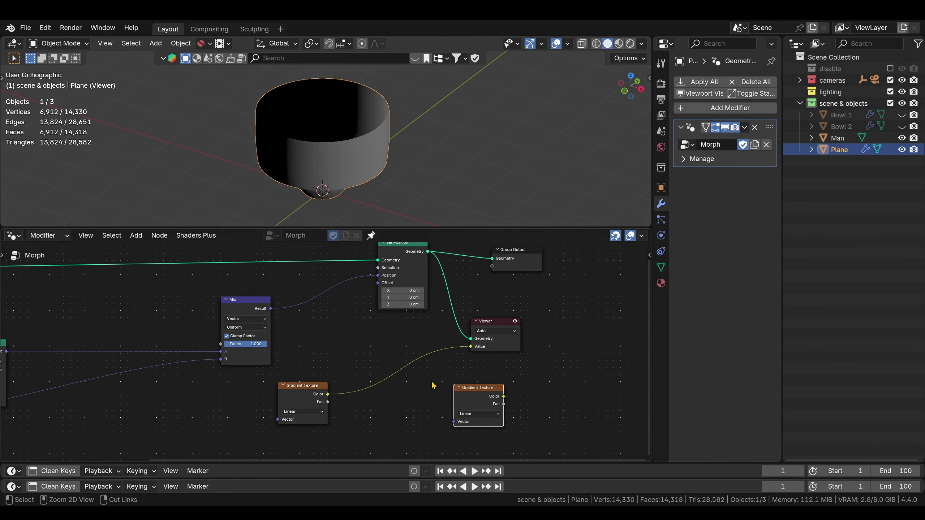
pyautogui.hotkey('ctrl', 'z')
# - Add a Color Ramp node between the Gradient Texture and Viewer nodes
pyautogui.hotkey('shift', 'a')
pyautogui.write('color')
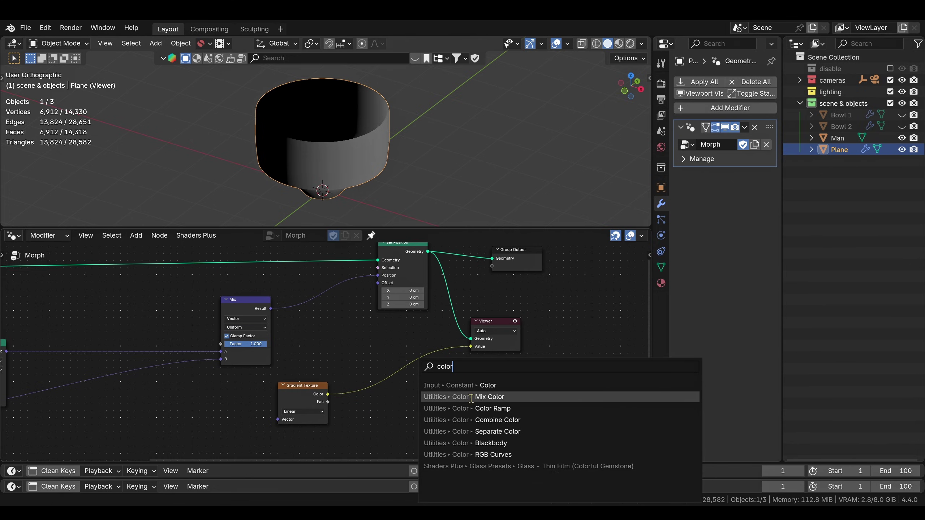
pyautogui.click(469, 407)
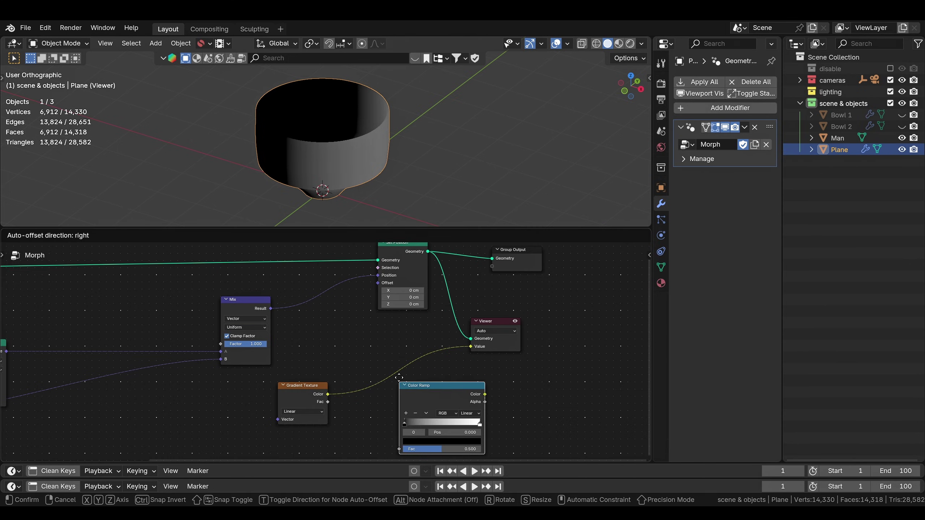
pyautogui.click(455, 390)
pyautogui.scroll(3, 455, 390)
pyautogui.moveTo(454, 387); pyautogui.dragTo(366, 352, button='middle')
# - Sharpen the Color Ramp by moving the black stop slightly inward and the white stop to position 0.105
pyautogui.moveTo(369, 351); pyautogui.dragTo(361, 343)
pyautogui.moveTo(291, 371); pyautogui.dragTo(300, 371)
pyautogui.moveTo(366, 371); pyautogui.dragTo(295, 376)
pyautogui.scroll(1, 303, 379)
pyautogui.moveTo(330, 389); pyautogui.dragTo(384, 345, button='middle')
pyautogui.moveTo(219, 337); pyautogui.dragTo(230, 348)
pyautogui.moveTo(201, 376); pyautogui.dragTo(263, 351, button='middle')
# - Add a Position node in the free space before the Gradient Texture node
pyautogui.hotkey('shift', 'a')
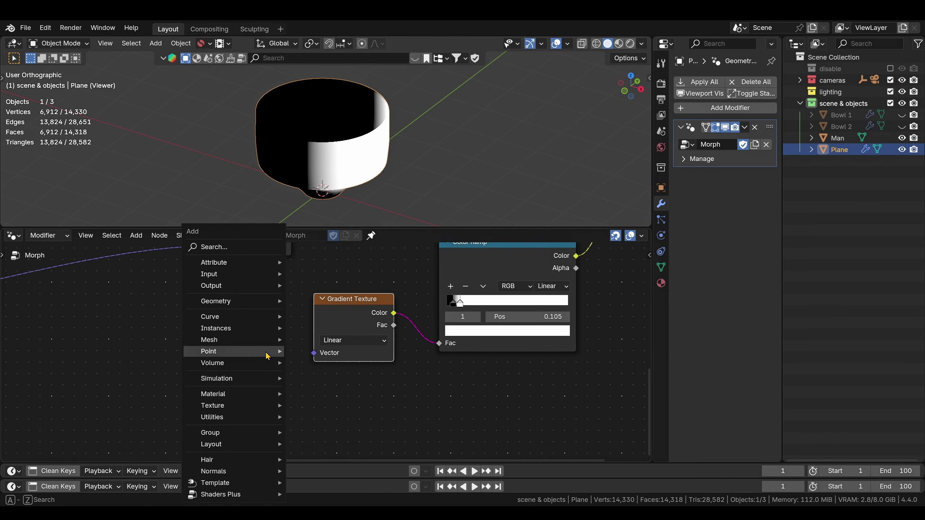
pyautogui.moveTo(269, 355)
pyautogui.write('pos')
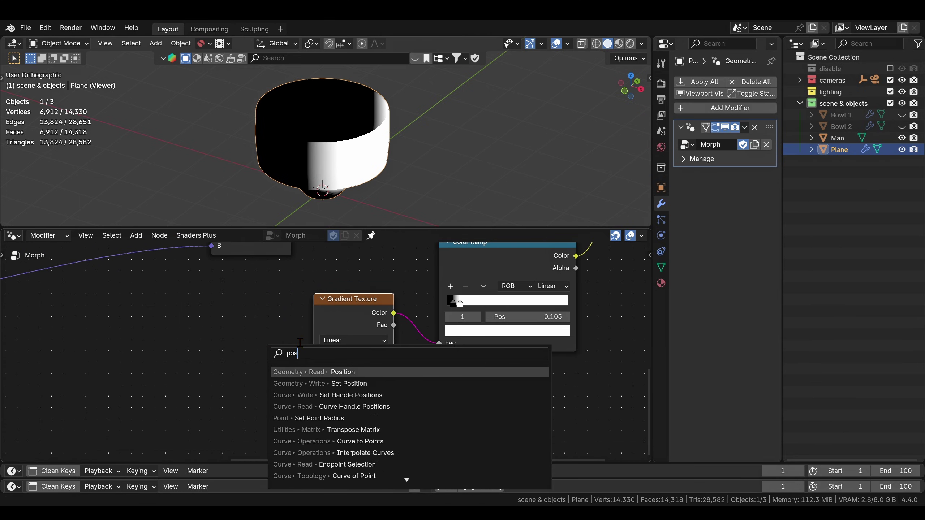
pyautogui.press('Return')
pyautogui.click(45, 375)
pyautogui.moveTo(110, 349); pyautogui.dragTo(200, 329, button='middle')
# - Add a Vector Math node between the Position and Gradient Texture nodes
pyautogui.hotkey('shift', 'a')
pyautogui.moveTo(255, 351)
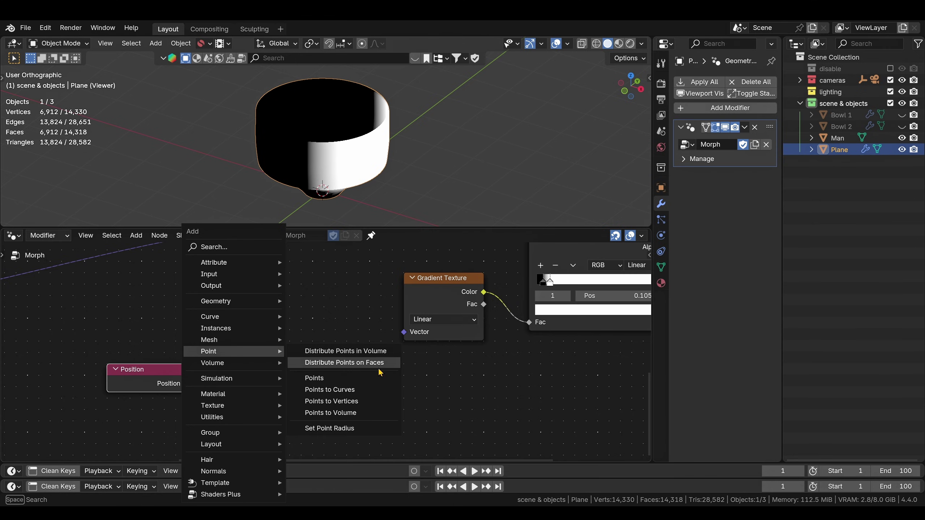
pyautogui.press('Escape')
pyautogui.hotkey('shift', 'a')
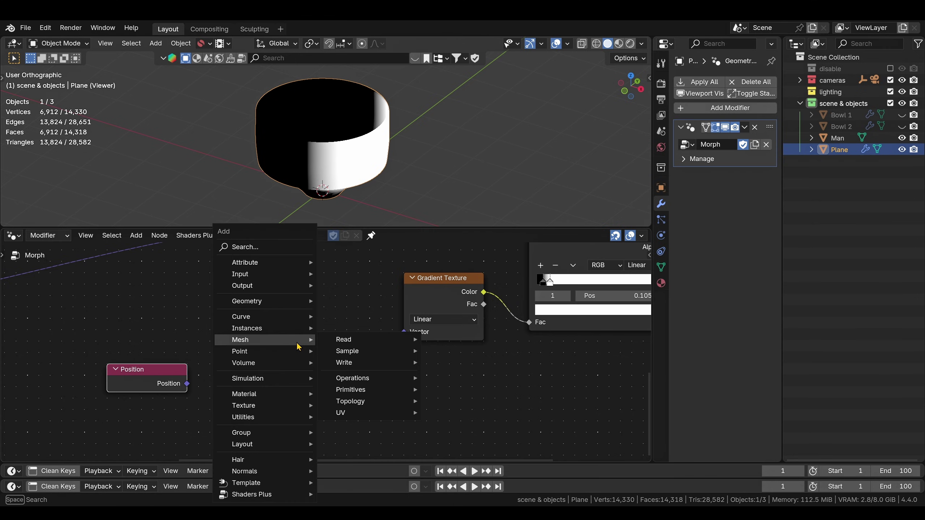
pyautogui.write('math')
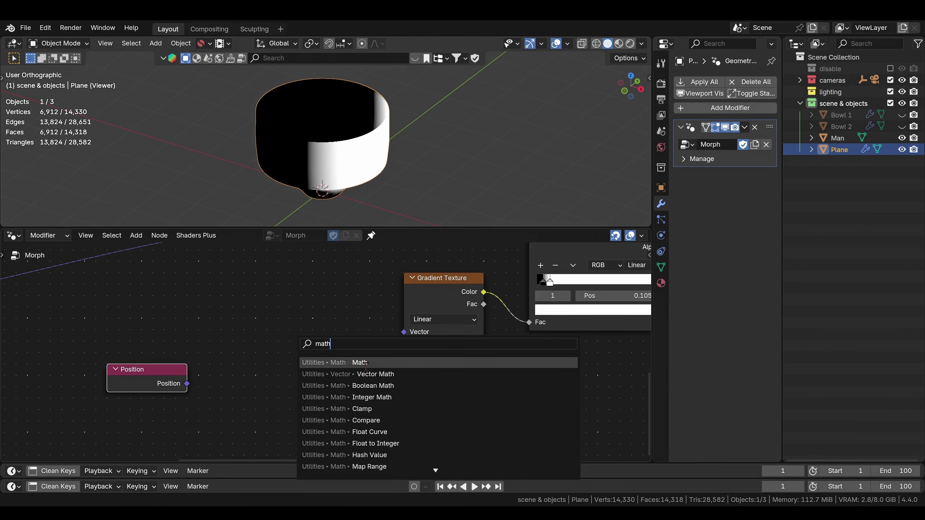
pyautogui.click(372, 374)
pyautogui.click(284, 315)
pyautogui.press('KP_Decimal')
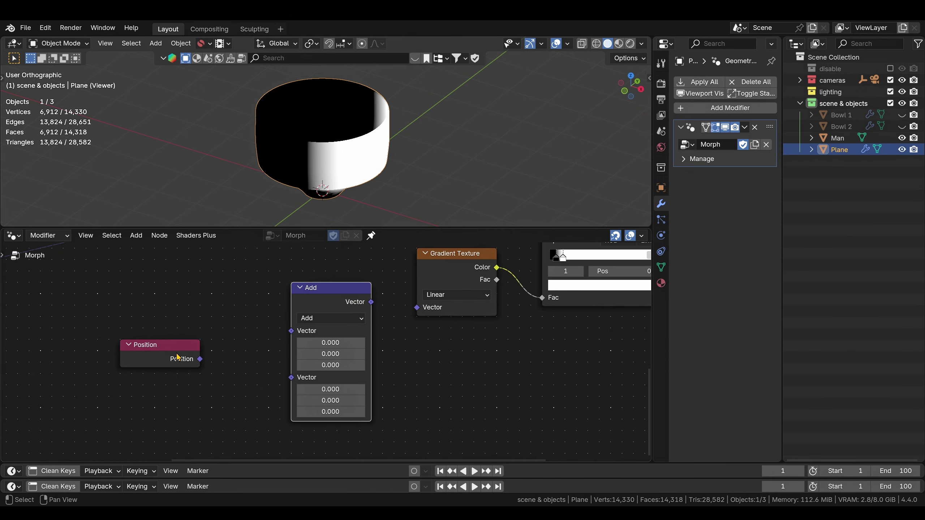
# - Move the Position node farther back and add a Vector Rotate node between it and the Vector Math node
pyautogui.moveTo(157, 344); pyautogui.dragTo(130, 358)
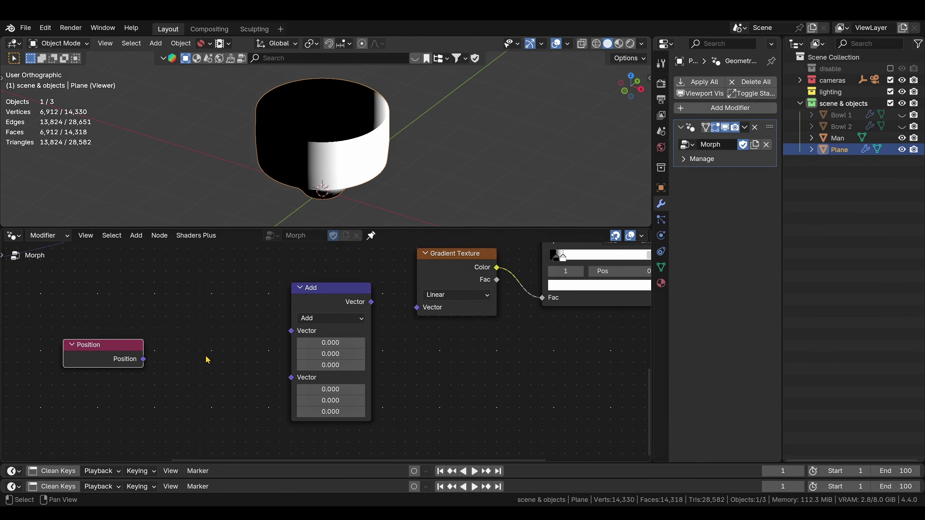
pyautogui.hotkey('shift', 'a')
pyautogui.write('vector ')
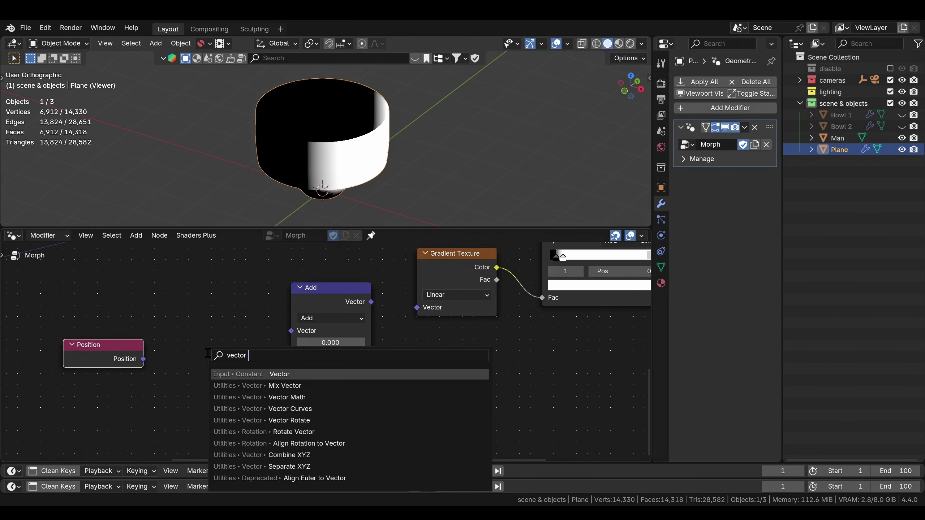
pyautogui.write('r')
pyautogui.press('Return')
pyautogui.click(184, 295)
pyautogui.moveTo(131, 313); pyautogui.dragTo(150, 323, button='middle')
pyautogui.scroll(-2, 150, 314)
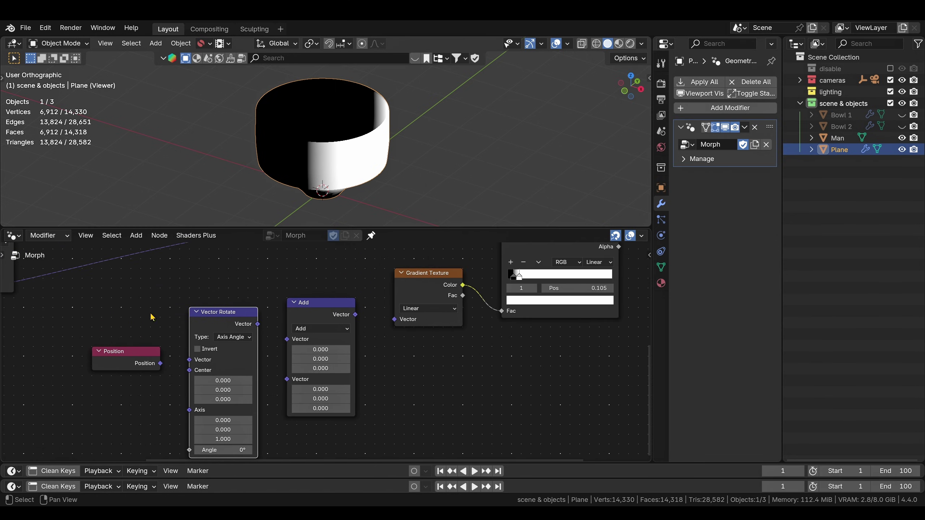
# - Tidy the Position and Vector Rotate node placement and connect Position to Vector Rotate's Vector input
pyautogui.moveTo(137, 360); pyautogui.dragTo(146, 360)
pyautogui.moveTo(224, 315); pyautogui.dragTo(224, 306)
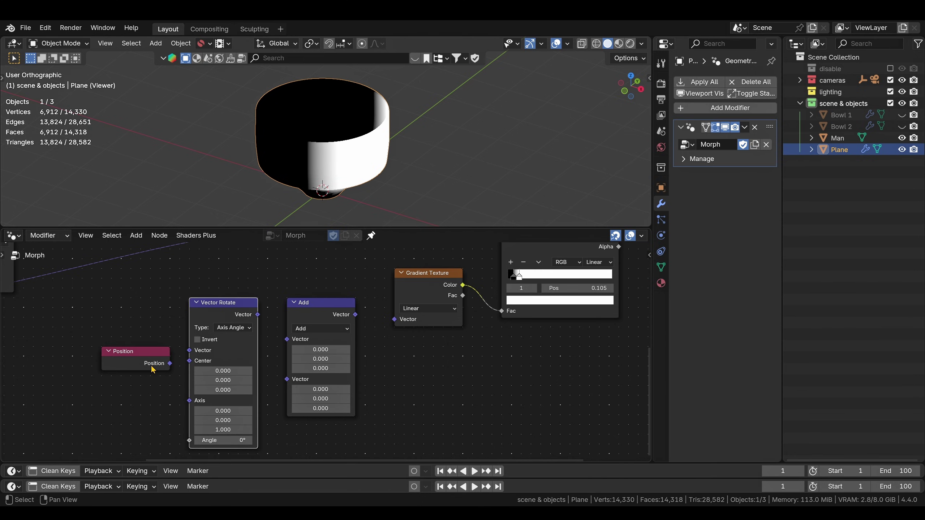
pyautogui.moveTo(153, 370); pyautogui.dragTo(125, 366)
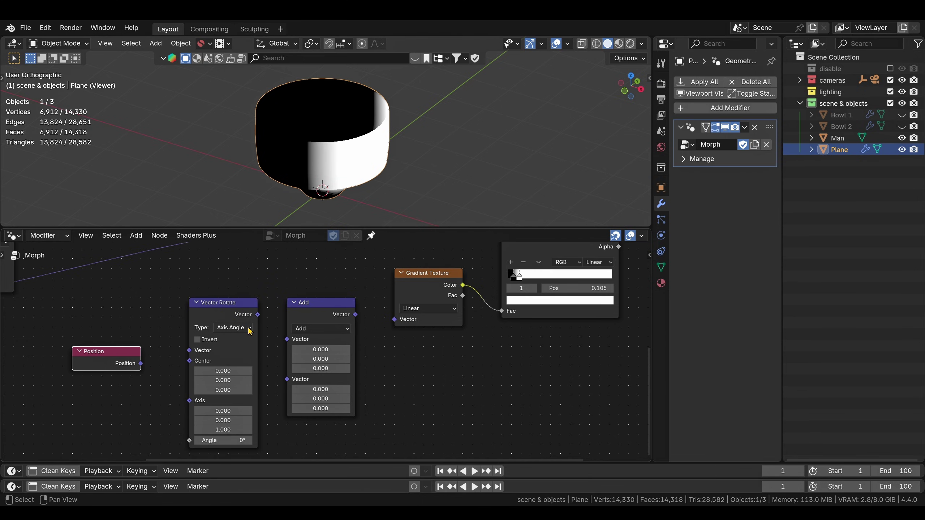
pyautogui.moveTo(228, 313); pyautogui.dragTo(228, 304)
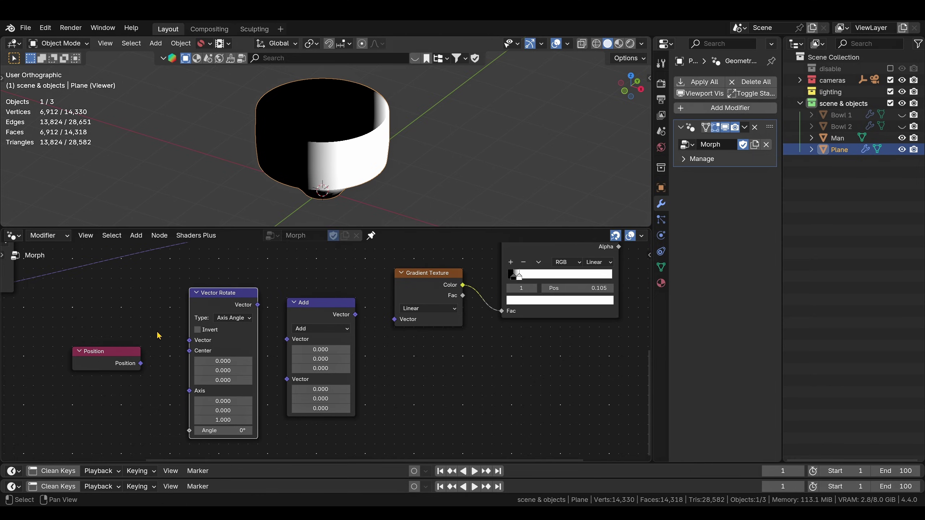
pyautogui.moveTo(204, 336); pyautogui.dragTo(215, 318, button='middle')
pyautogui.moveTo(151, 346); pyautogui.dragTo(199, 323)
# - Set the Vector Rotate type to Z Axis and its angle to 12.5°
pyautogui.click(259, 300)
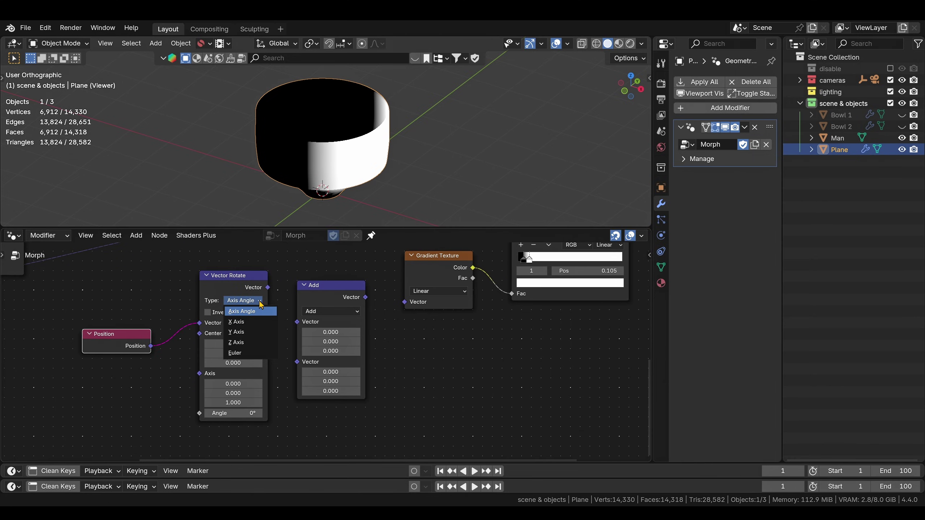
pyautogui.click(241, 343)
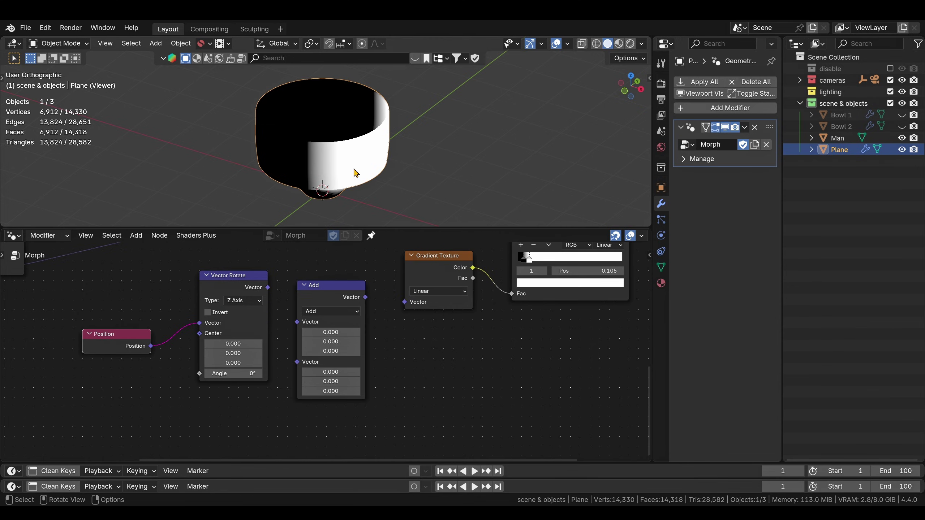
pyautogui.moveTo(227, 371); pyautogui.dragTo(239, 371)
pyautogui.moveTo(290, 291); pyautogui.dragTo(261, 303, button='middle')
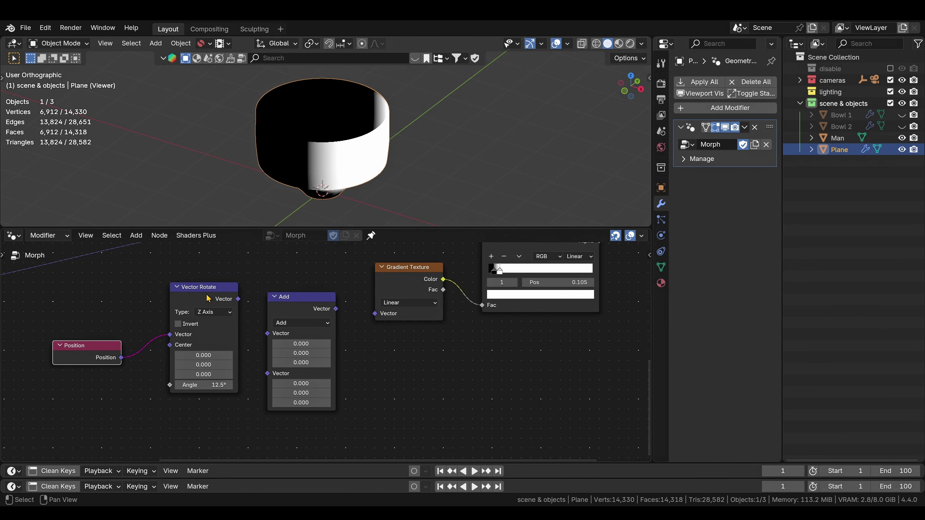
# - Link Vector Rotate through the Vector Math node, set to Subtract, into the Gradient Texture's Vector input
pyautogui.moveTo(207, 297); pyautogui.dragTo(267, 333)
pyautogui.click(296, 322)
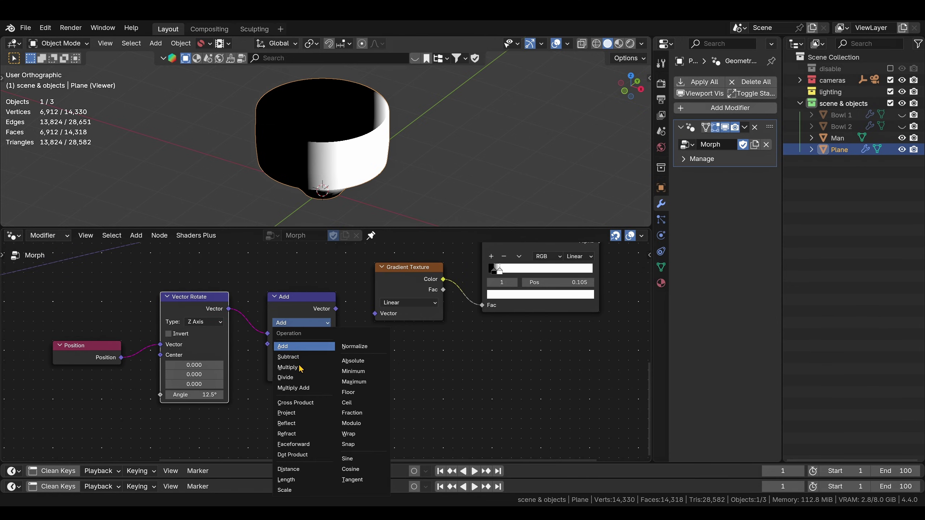
pyautogui.click(298, 358)
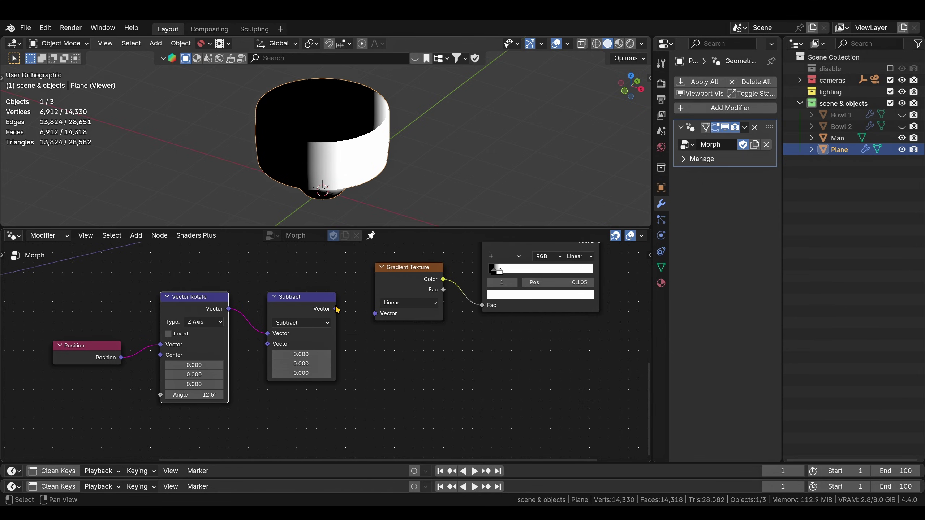
pyautogui.moveTo(335, 308)
pyautogui.mouseDown()
pyautogui.moveTo(321, 201)
pyautogui.moveTo(367, 344)
pyautogui.mouseUp()
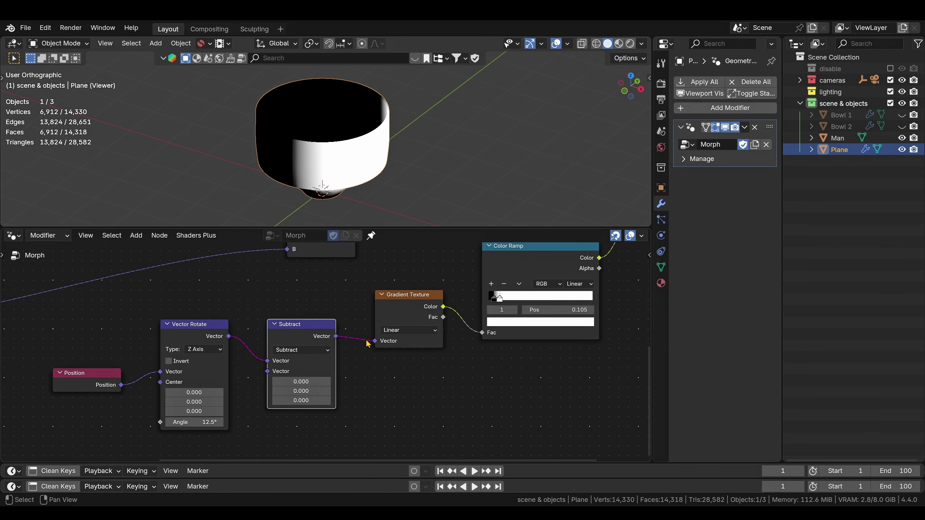
# - Try shifting the gradient with Vector Rotate angles of 37.3° and -70.1° and a Subtract X value of -0.160
pyautogui.moveTo(199, 421)
pyautogui.mouseDown()
pyautogui.moveTo(171, 422)
pyautogui.moveTo(243, 425)
pyautogui.mouseUp()
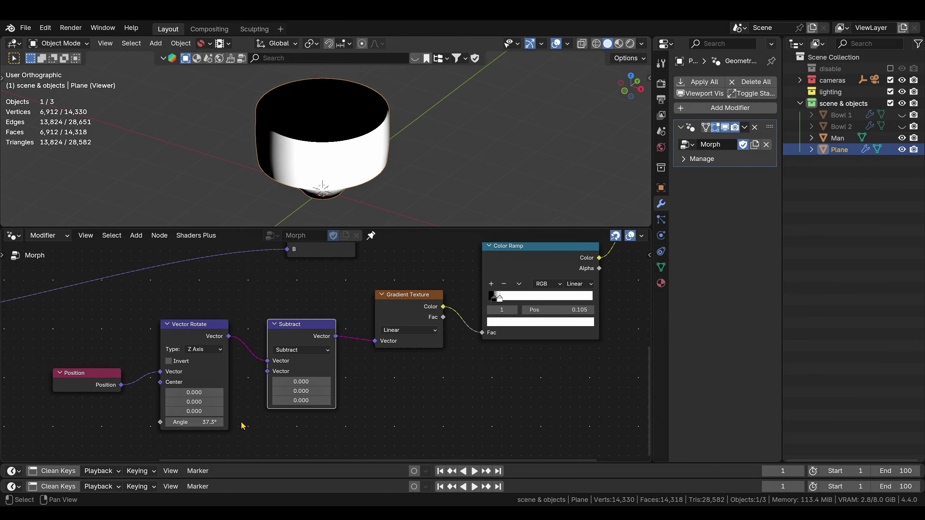
pyautogui.moveTo(300, 381); pyautogui.dragTo(288, 381)
pyautogui.moveTo(194, 422)
pyautogui.mouseDown()
pyautogui.moveTo(205, 421)
pyautogui.moveTo(171, 422)
pyautogui.mouseUp()
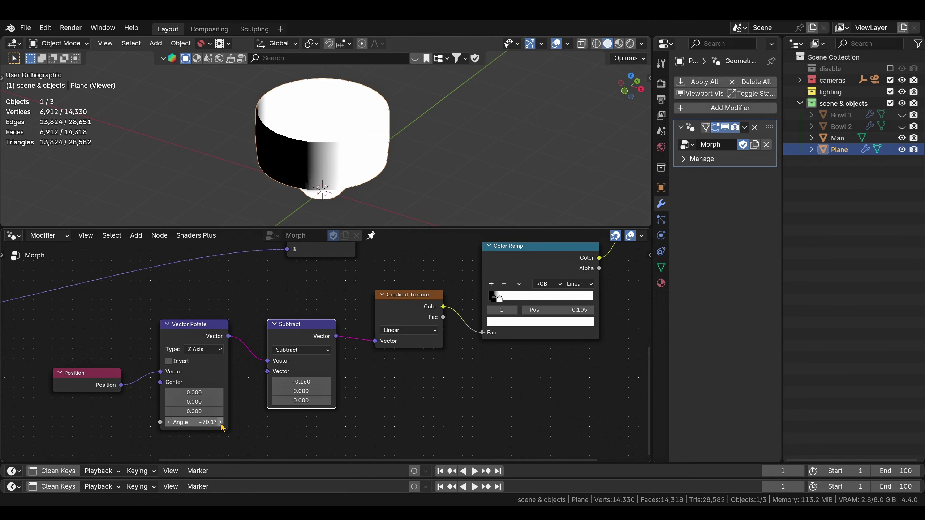
# - Set the Vector Rotate angle to 90° and the Subtract node's X value to -0.010, checking the gradient around the bowl
pyautogui.click(96, 383)
pyautogui.doubleClick(197, 422)
pyautogui.write('90')
pyautogui.press('Return')
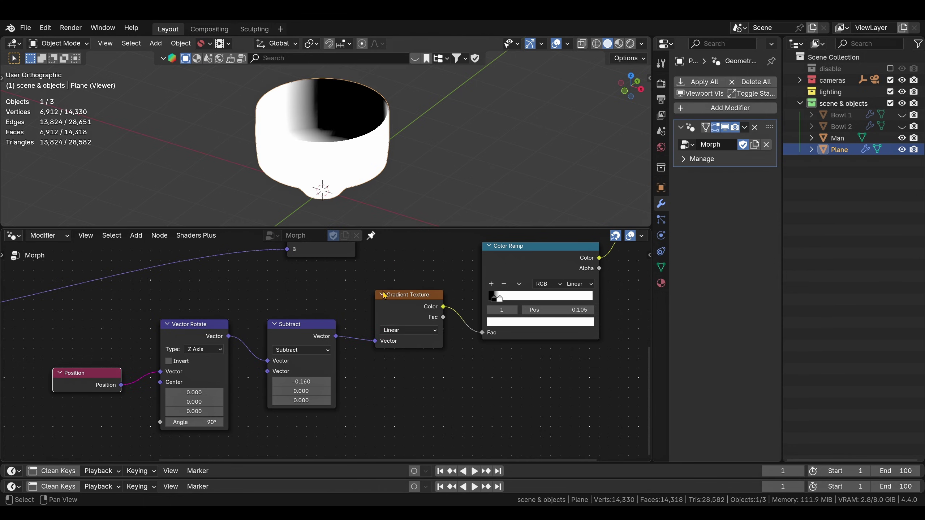
pyautogui.moveTo(404, 163); pyautogui.dragTo(510, 145, button='middle')
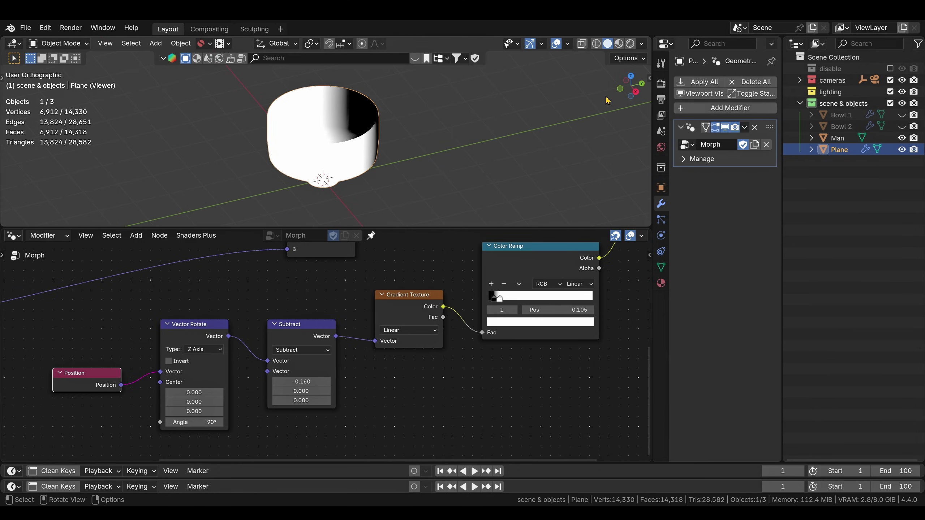
pyautogui.moveTo(307, 383)
pyautogui.mouseDown()
pyautogui.moveTo(334, 383)
pyautogui.moveTo(259, 383)
pyautogui.moveTo(311, 385)
pyautogui.mouseUp()
pyautogui.moveTo(374, 153)
pyautogui.mouseDown(button='middle')
pyautogui.moveTo(320, 149)
pyautogui.moveTo(322, 160)
pyautogui.mouseUp(button='middle')
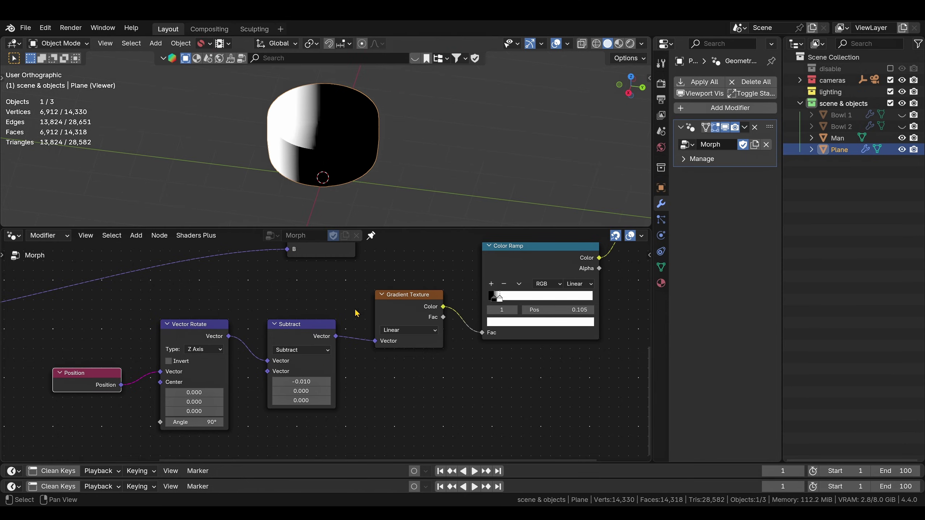
# - Move the gradient node chain, from Position through Color Ramp, to free space beneath the Mix node
pyautogui.moveTo(357, 314); pyautogui.dragTo(316, 336, button='middle')
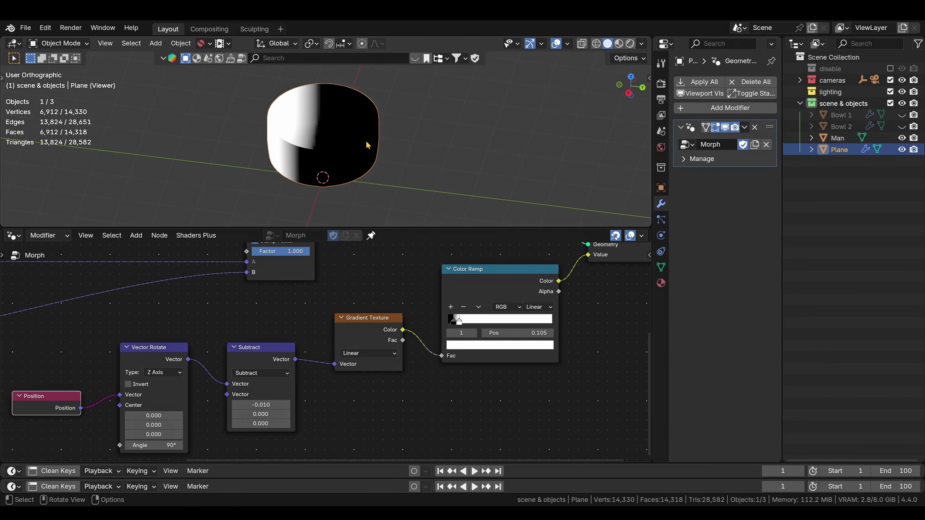
pyautogui.moveTo(439, 267); pyautogui.dragTo(509, 331, button='middle')
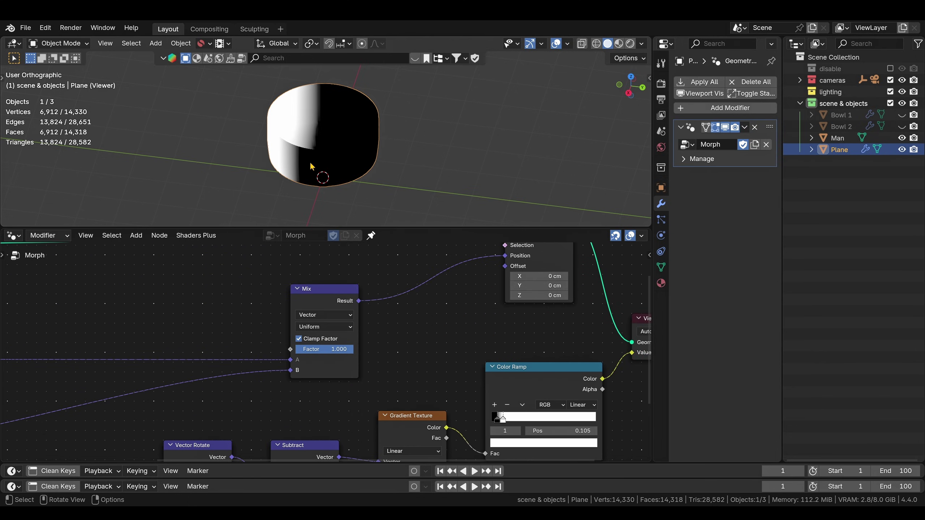
pyautogui.moveTo(435, 338); pyautogui.dragTo(470, 240, button='middle')
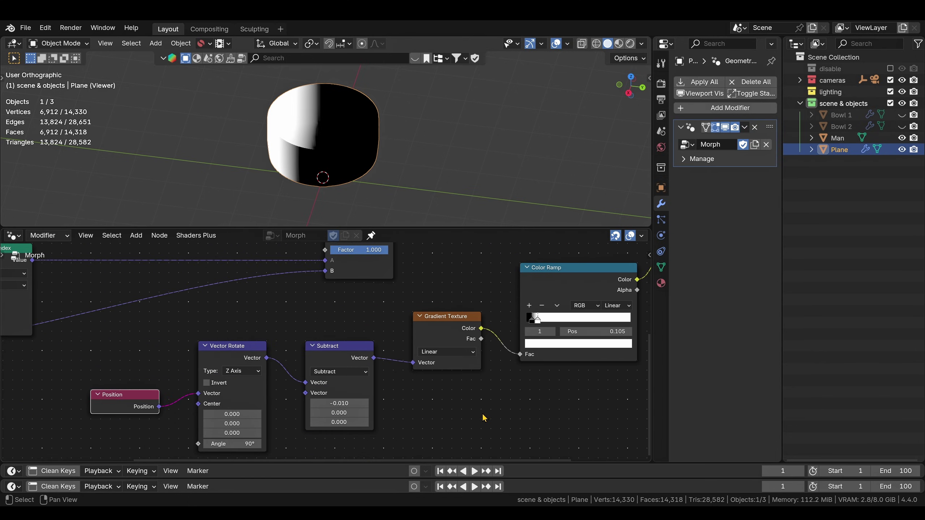
pyautogui.scroll(-2, 484, 399)
pyautogui.moveTo(593, 296); pyautogui.dragTo(466, 387)
pyautogui.keyDown('shift'); pyautogui.moveTo(449, 351); pyautogui.dragTo(193, 433); pyautogui.keyUp('shift')
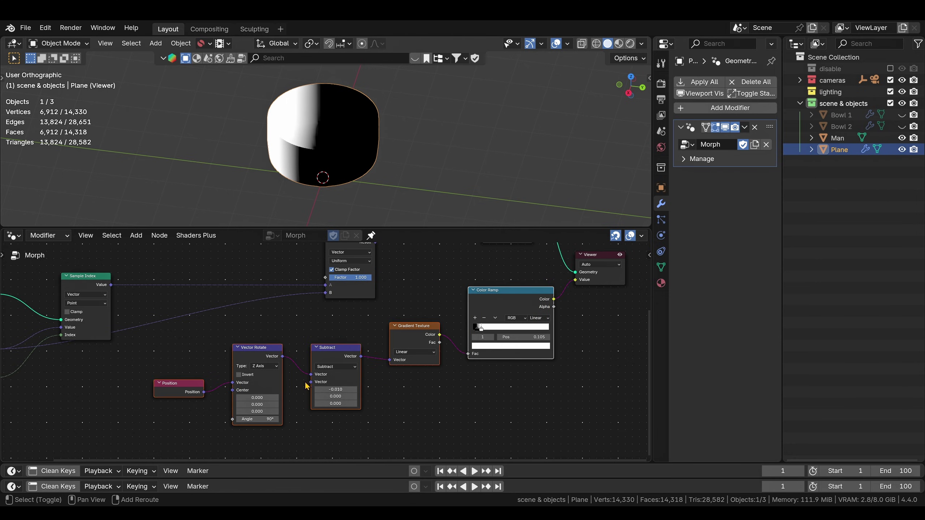
pyautogui.press('g')
pyautogui.click(134, 459)
# - Link the Color Ramp's Color output to the Mix node's Factor and turn off the Viewer to inspect the bowl
pyautogui.moveTo(425, 307); pyautogui.dragTo(313, 393, button='middle')
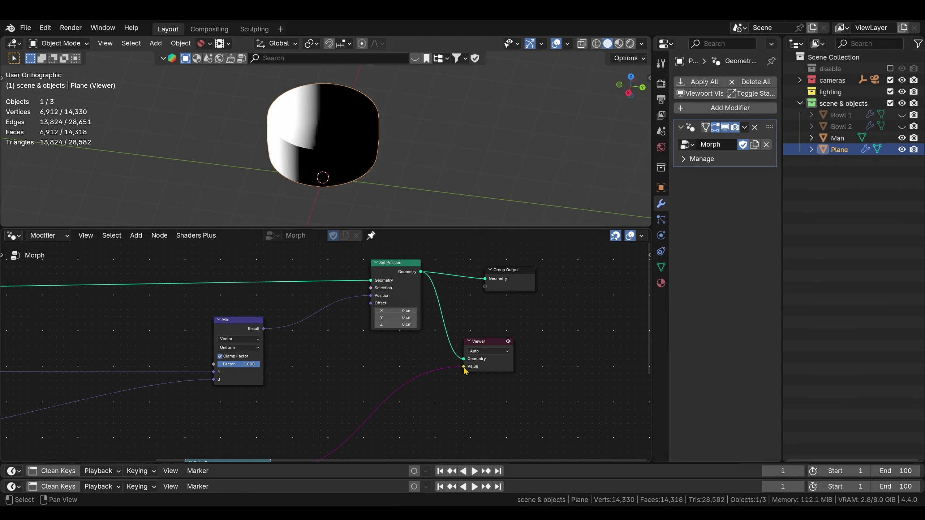
pyautogui.moveTo(284, 461); pyautogui.dragTo(317, 422, button='middle')
pyautogui.moveTo(305, 435); pyautogui.dragTo(190, 336)
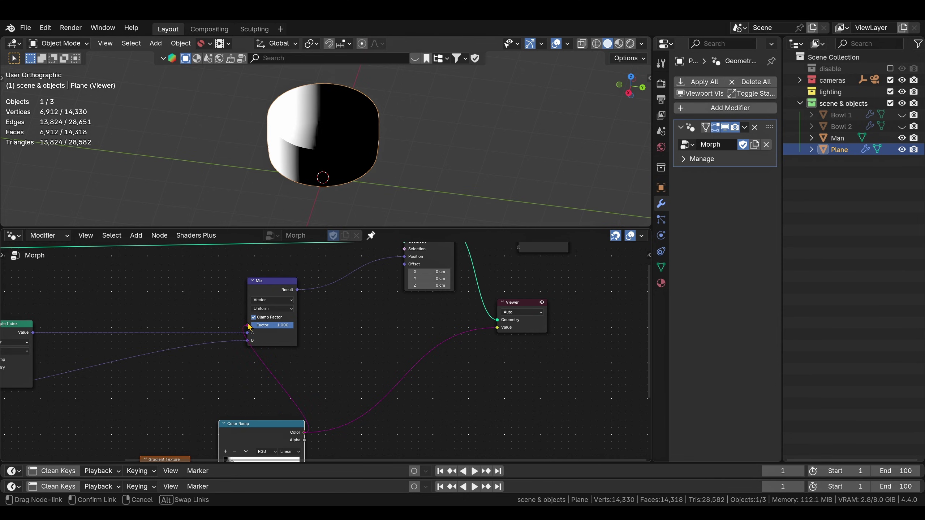
pyautogui.moveTo(249, 326); pyautogui.dragTo(249, 326)
pyautogui.scroll(3, 423, 316)
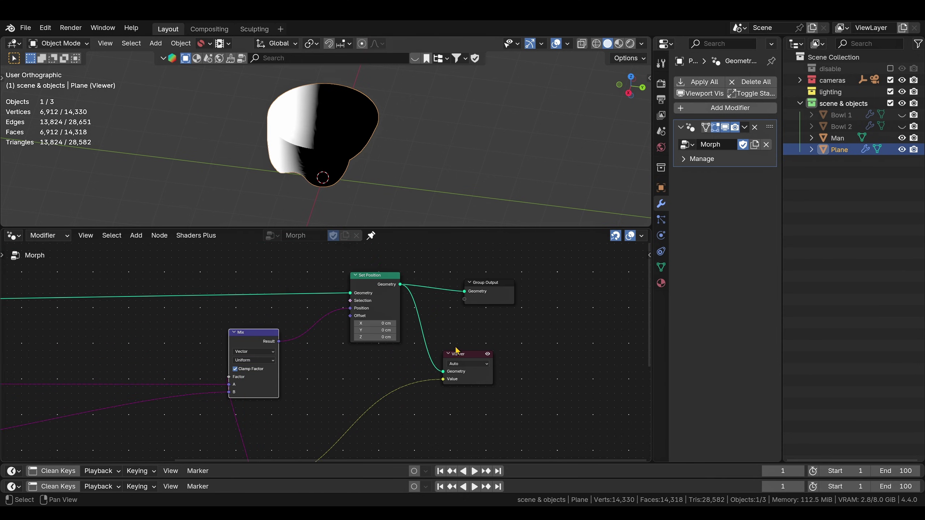
pyautogui.click(488, 354)
pyautogui.moveTo(408, 120); pyautogui.dragTo(348, 147, button='middle')
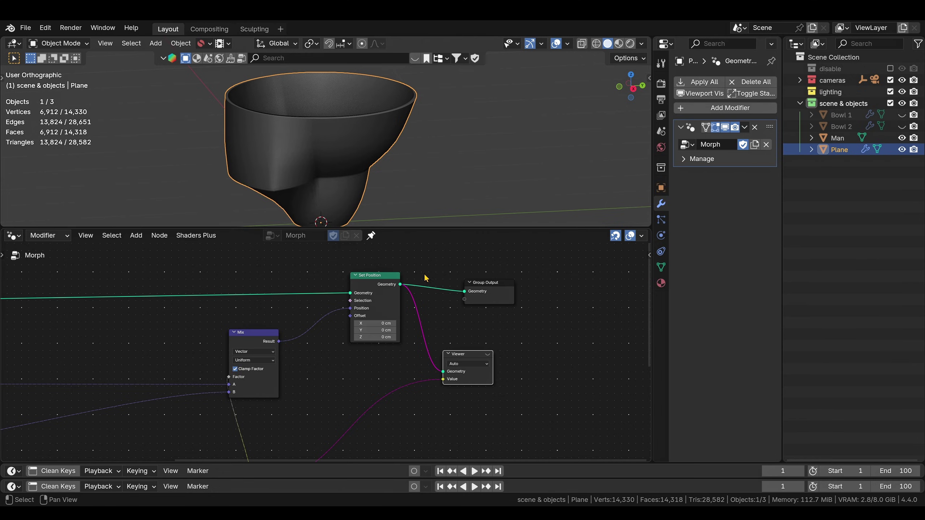
# - Set the Color Ramp interpolation to Ease and place its white stop at position 0.208
pyautogui.moveTo(316, 370); pyautogui.dragTo(329, 341, button='middle')
pyautogui.moveTo(273, 310); pyautogui.dragTo(289, 312)
pyautogui.moveTo(266, 419); pyautogui.dragTo(316, 325, button='middle')
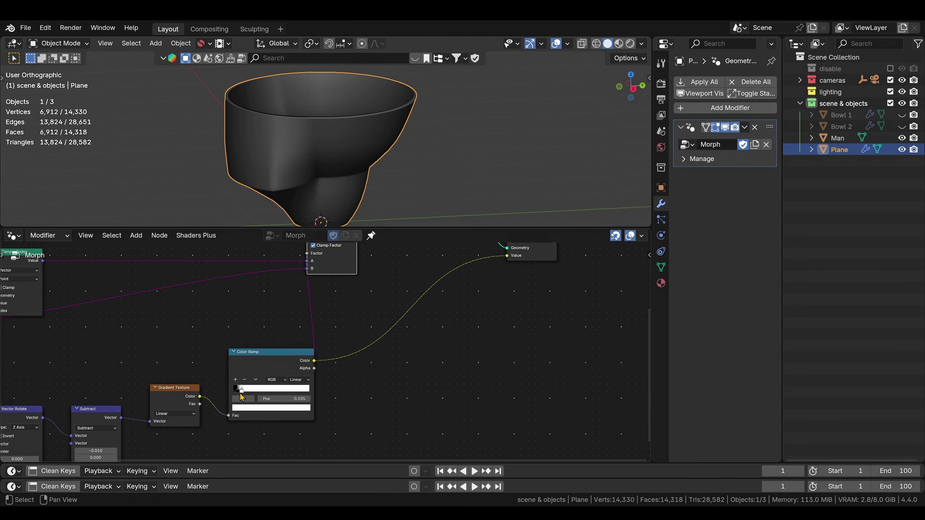
pyautogui.moveTo(242, 392); pyautogui.dragTo(257, 392)
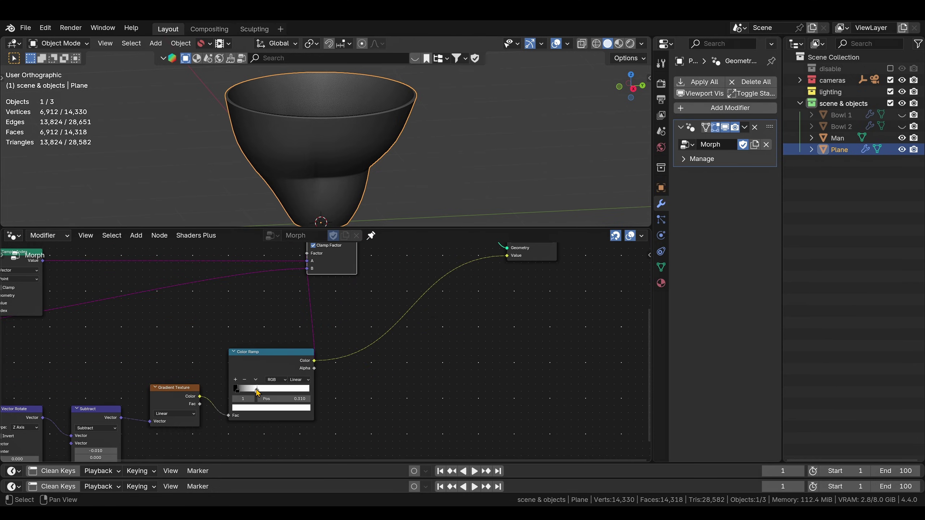
pyautogui.click(299, 380)
pyautogui.click(307, 398)
pyautogui.scroll(2, 310, 364)
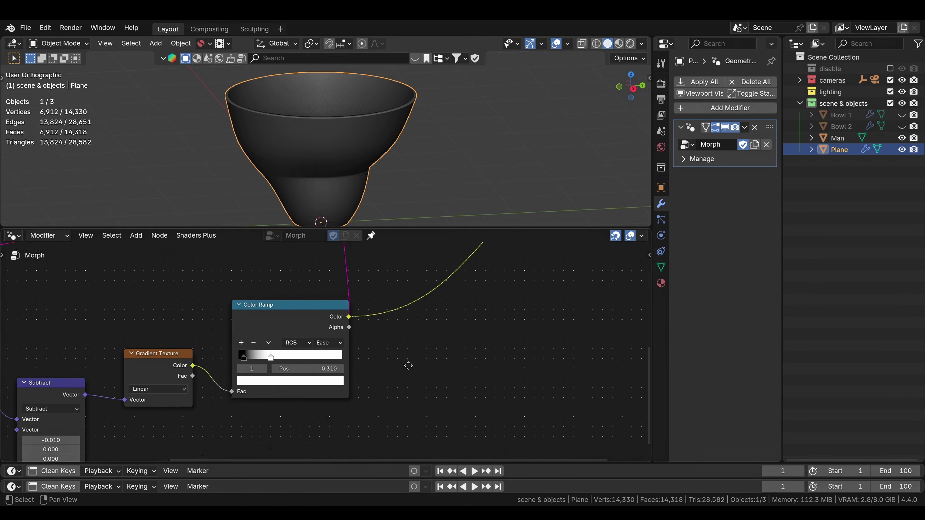
pyautogui.moveTo(239, 355); pyautogui.dragTo(261, 354)
pyautogui.scroll(-2, 326, 348)
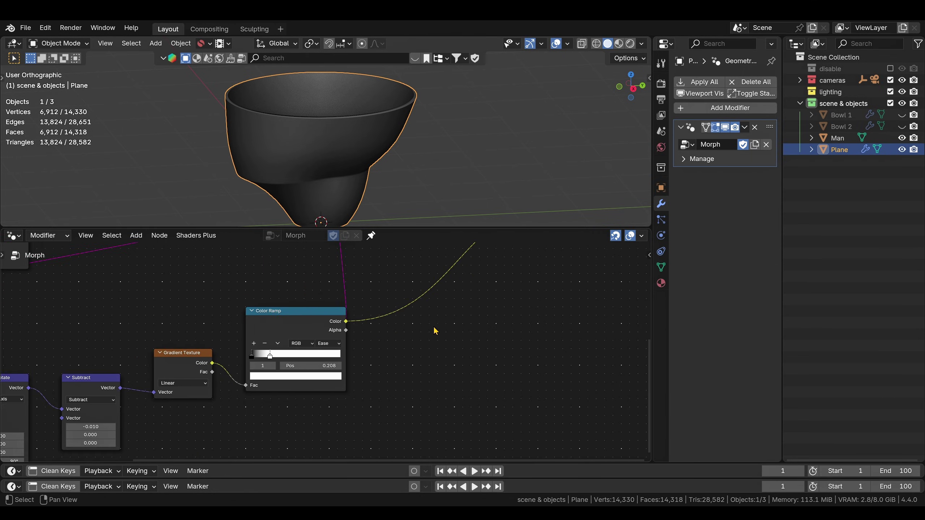
# - Try Subtract X values of 0 and -0.110 while checking the bowl's blended shape from the side
pyautogui.moveTo(409, 246); pyautogui.dragTo(432, 304, button='middle')
pyautogui.moveTo(192, 430); pyautogui.dragTo(240, 367, button='middle')
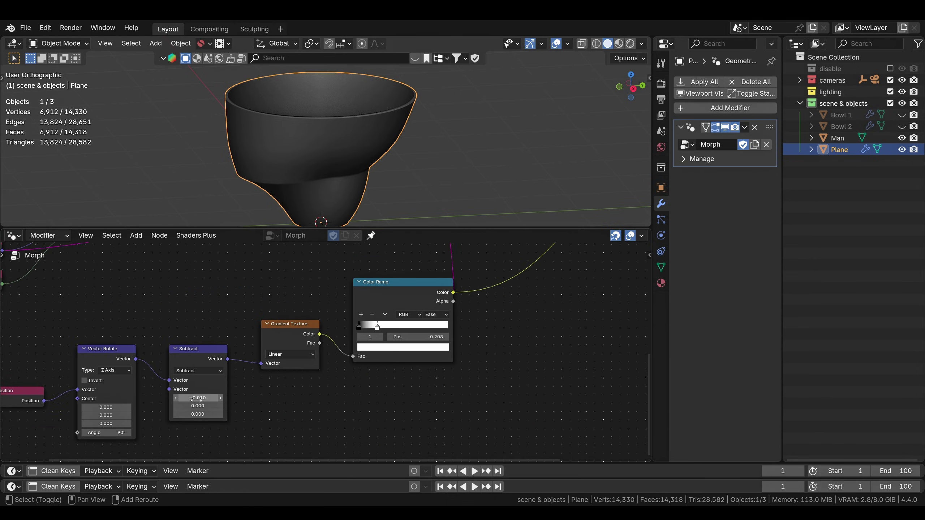
pyautogui.moveTo(197, 398)
pyautogui.mouseDown()
pyautogui.moveTo(210, 398)
pyautogui.moveTo(178, 398)
pyautogui.moveTo(213, 398)
pyautogui.moveTo(198, 398)
pyautogui.mouseUp()
pyautogui.scroll(-3, 328, 164)
pyautogui.moveTo(335, 159); pyautogui.dragTo(344, 140, button='middle')
pyautogui.scroll(3, 344, 139)
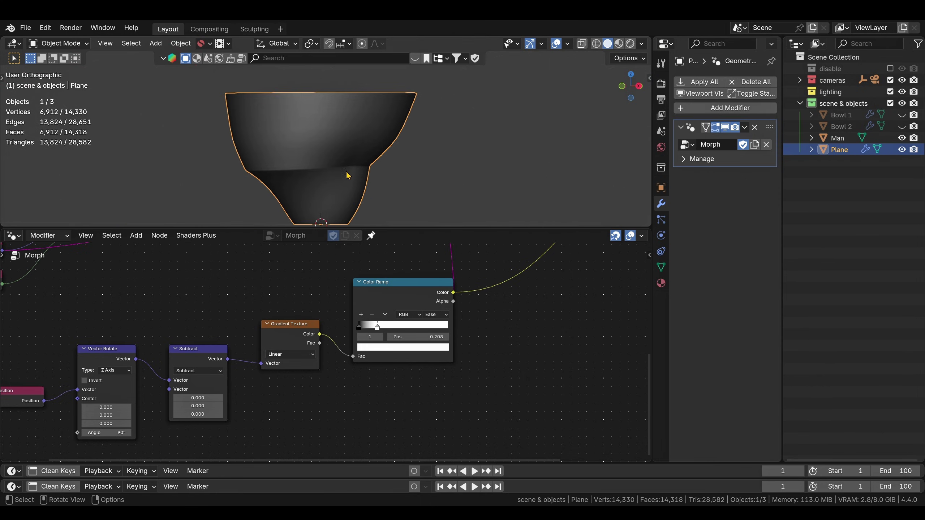
pyautogui.moveTo(347, 176); pyautogui.dragTo(329, 168, button='middle')
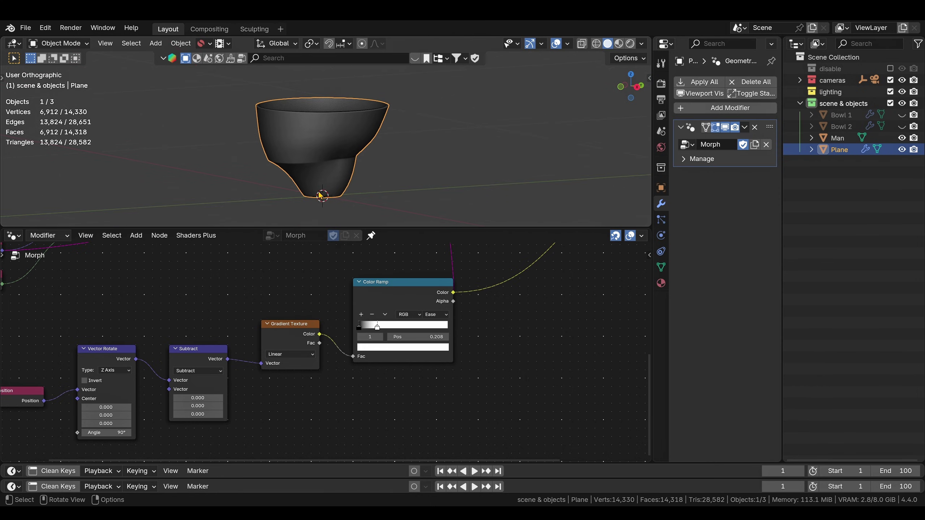
pyautogui.moveTo(268, 411); pyautogui.dragTo(294, 407, button='middle')
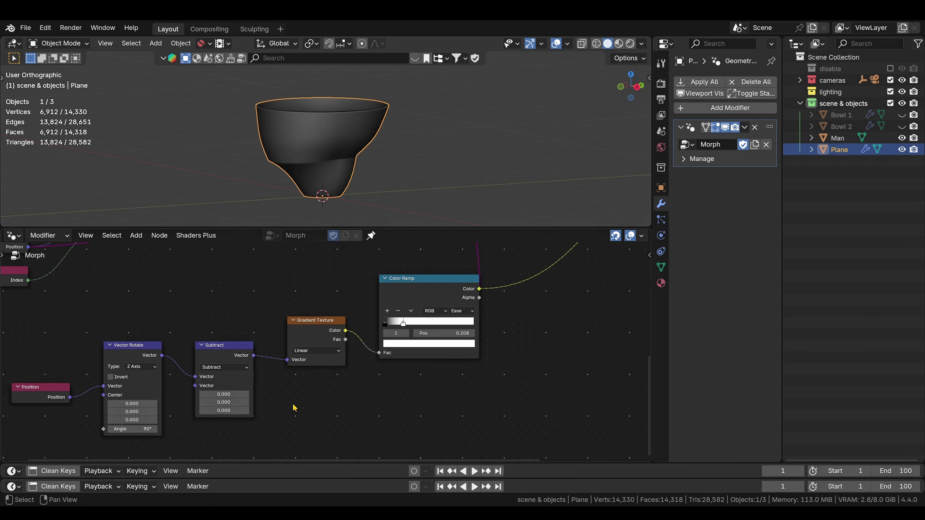
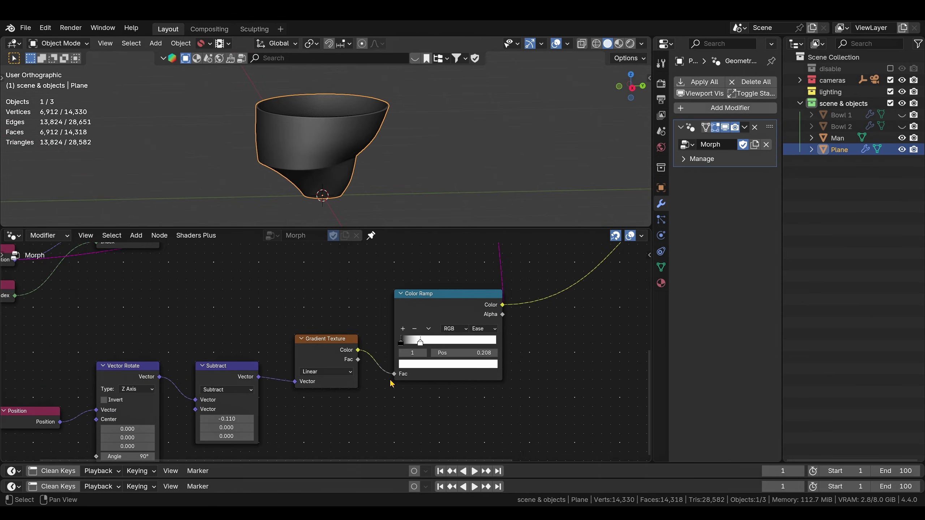
# - Try the Quadratic gradient type on the Gradient Texture and switch it to Easing
pyautogui.click(343, 372)
pyautogui.click(330, 403)
pyautogui.click(337, 372)
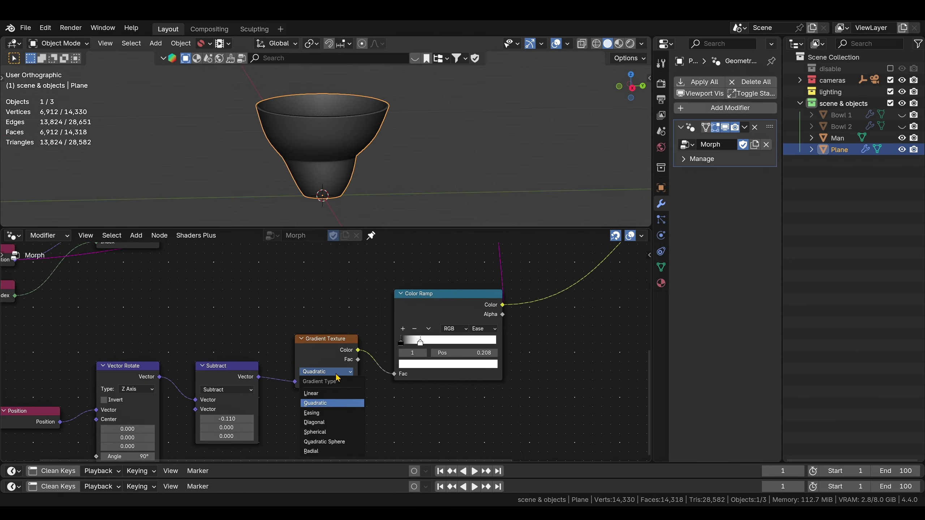
pyautogui.click(325, 413)
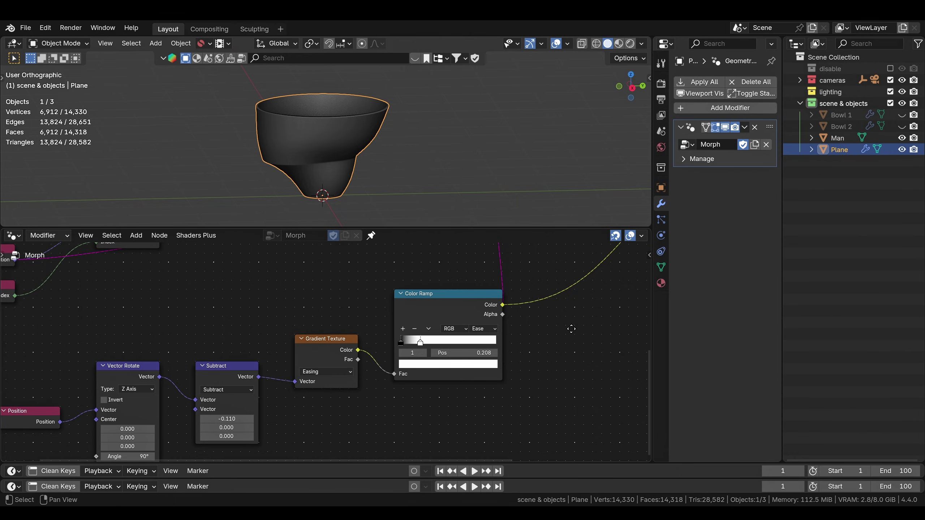
# - Move the Color Ramp's white stop to position 0.338 and set the Subtract node's X value to -0.160
pyautogui.moveTo(571, 329); pyautogui.dragTo(456, 371, button='middle')
pyautogui.moveTo(305, 386); pyautogui.dragTo(326, 389)
pyautogui.moveTo(190, 445); pyautogui.dragTo(212, 401, button='middle')
pyautogui.moveTo(156, 418); pyautogui.dragTo(131, 418)
# - Try Subtract X values of -0.390 and -0.430 while viewing the bowl from above and from the side
pyautogui.moveTo(320, 190); pyautogui.dragTo(321, 219, button='middle')
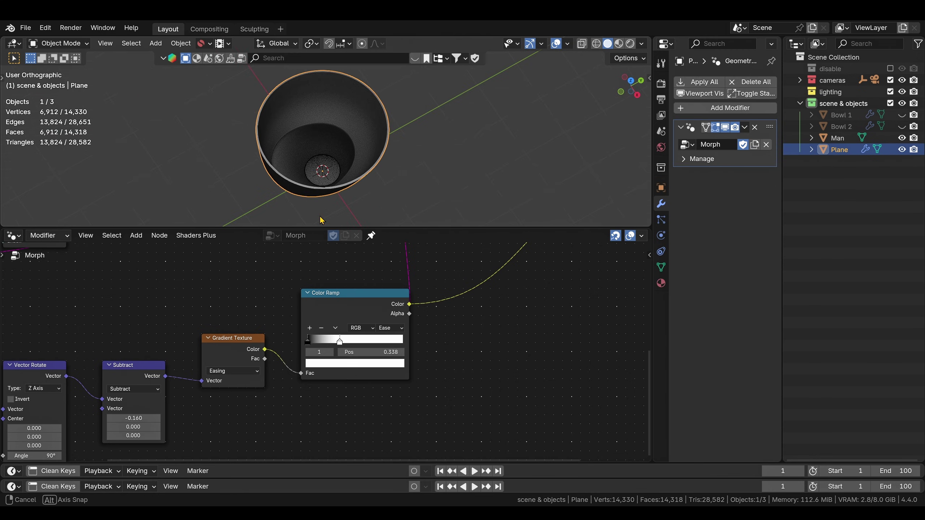
pyautogui.click(630, 80)
pyautogui.moveTo(135, 417)
pyautogui.mouseDown()
pyautogui.moveTo(115, 417)
pyautogui.moveTo(126, 417)
pyautogui.mouseUp()
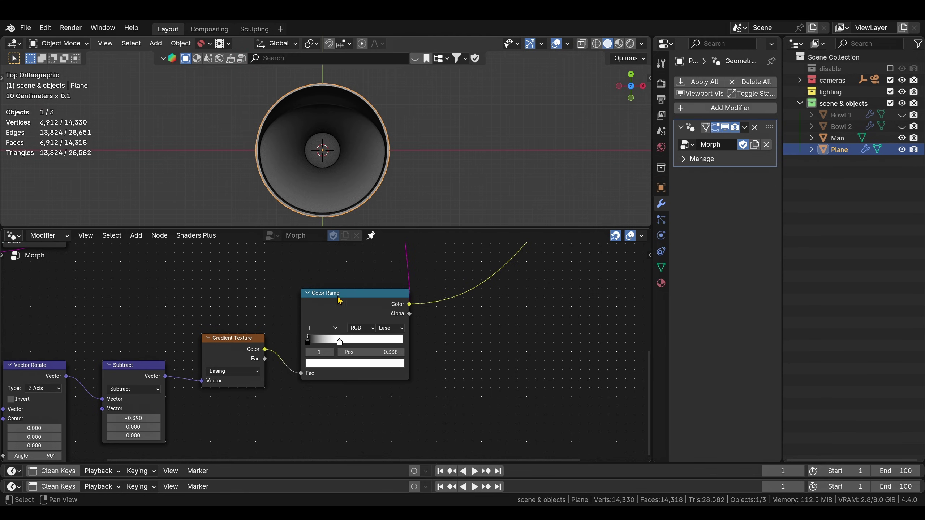
pyautogui.moveTo(335, 196); pyautogui.dragTo(337, 113, button='middle')
pyautogui.moveTo(269, 180); pyautogui.dragTo(176, 137, button='middle')
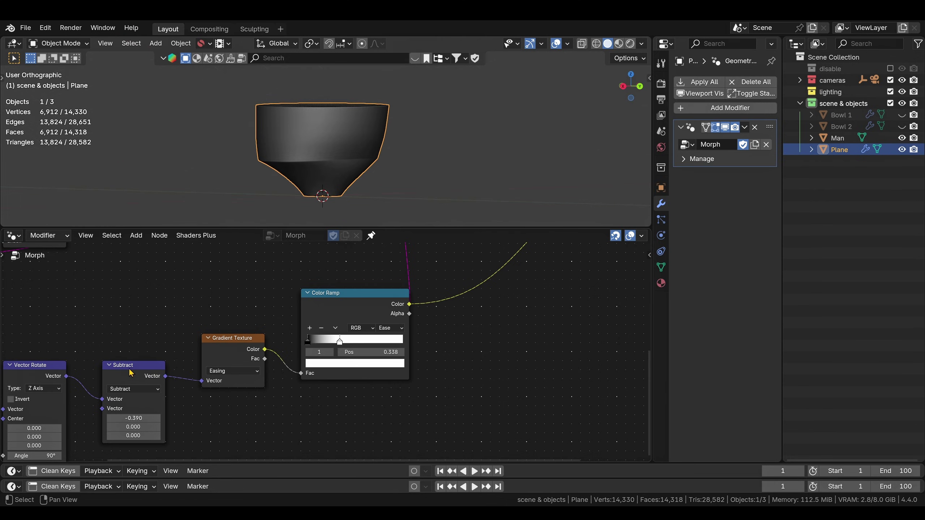
pyautogui.moveTo(129, 418); pyautogui.dragTo(127, 418)
pyautogui.moveTo(370, 222); pyautogui.dragTo(422, 183, button='middle')
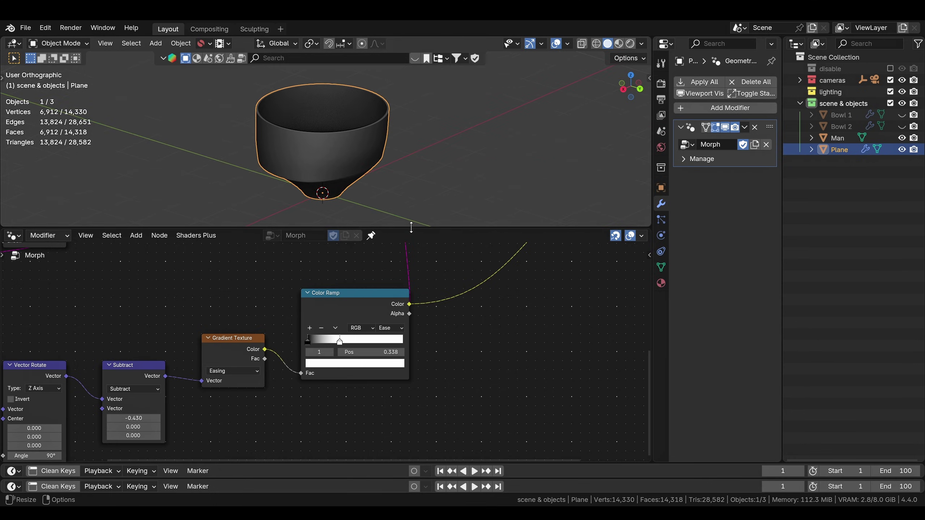
# - Enlarge the 3D viewport to inspect the bowl closely, and expand the timeline to show its frames
pyautogui.moveTo(411, 227); pyautogui.dragTo(411, 269)
pyautogui.scroll(3, 361, 182)
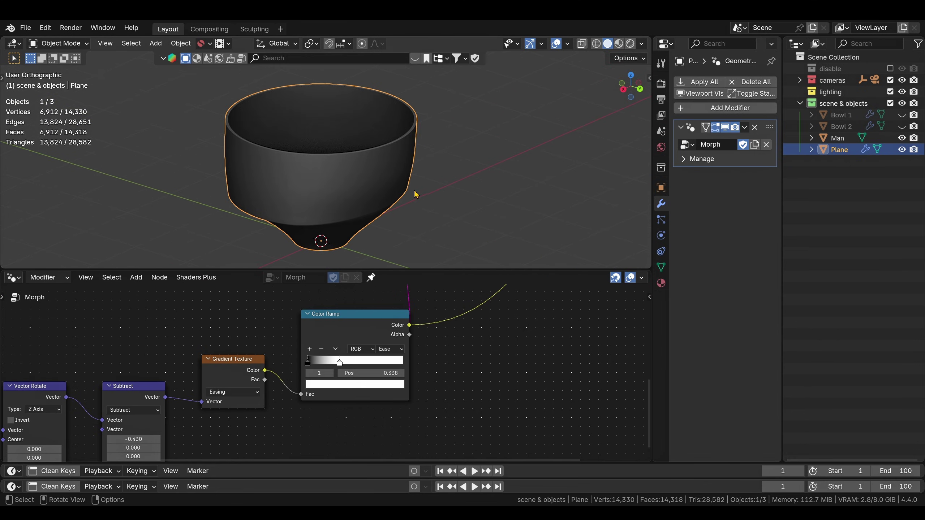
pyautogui.moveTo(410, 191)
pyautogui.mouseDown(button='middle')
pyautogui.moveTo(371, 142)
pyautogui.moveTo(349, 212)
pyautogui.moveTo(347, 170)
pyautogui.moveTo(406, 187)
pyautogui.mouseUp(button='middle')
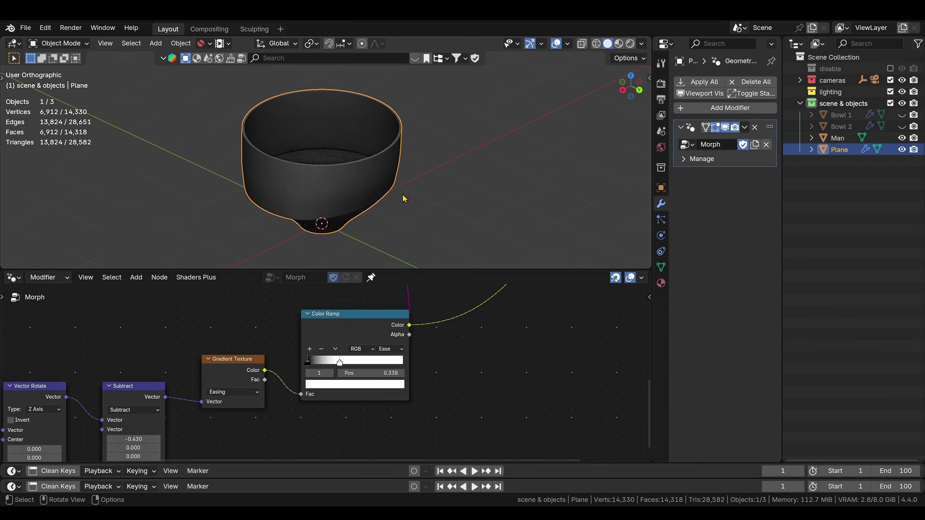
pyautogui.scroll(-1, 482, 350)
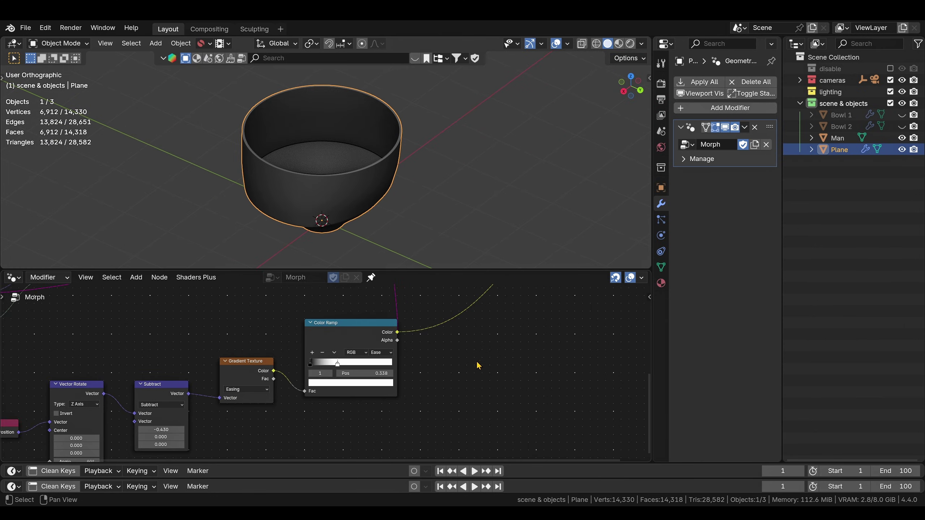
pyautogui.moveTo(479, 365); pyautogui.dragTo(515, 338, button='middle')
pyautogui.moveTo(471, 462); pyautogui.dragTo(471, 404)
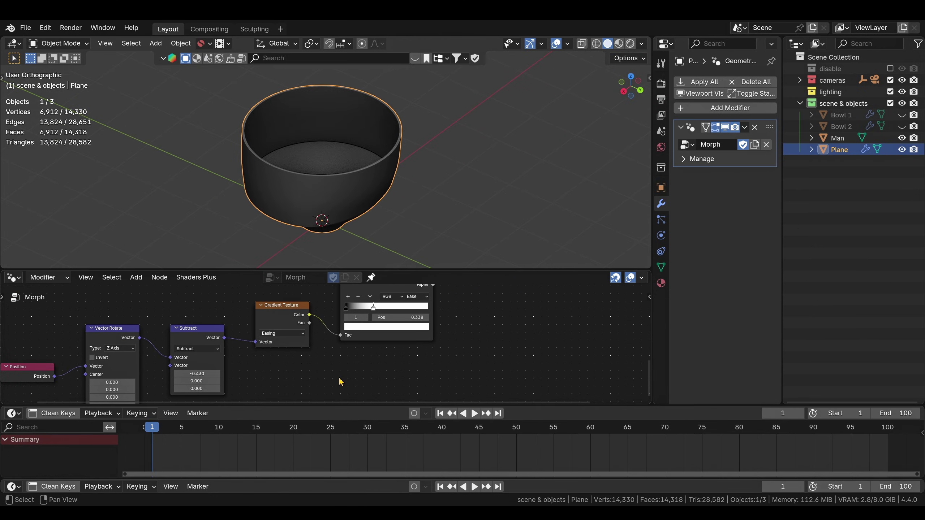
# - Set the Subtract node's X value to -0.540 and keyframe the vector at frame 1
pyautogui.scroll(-2, 433, 340)
pyautogui.moveTo(484, 310); pyautogui.dragTo(331, 398, button='middle')
pyautogui.scroll(-2, 408, 356)
pyautogui.moveTo(444, 310); pyautogui.dragTo(477, 361, button='middle')
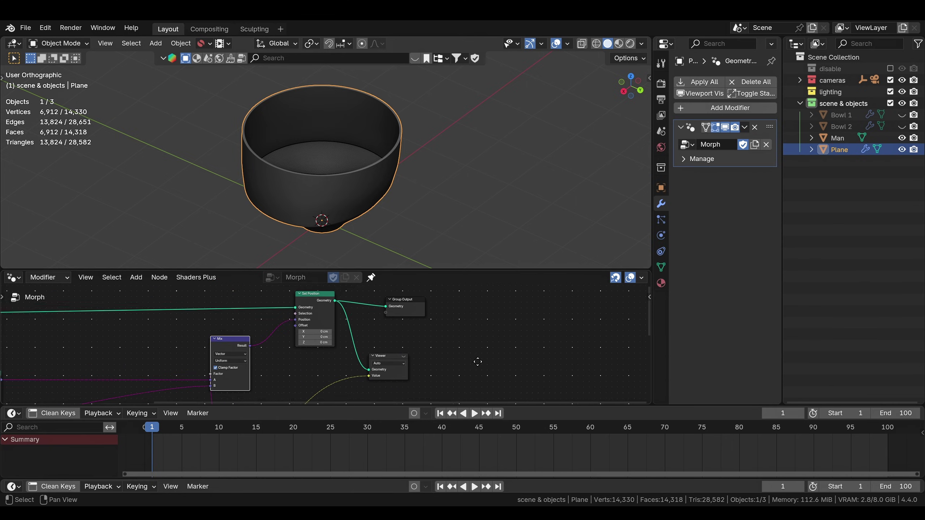
pyautogui.moveTo(440, 330); pyautogui.dragTo(488, 316, button='middle')
pyautogui.moveTo(477, 348); pyautogui.dragTo(528, 299, button='middle')
pyautogui.moveTo(414, 401); pyautogui.dragTo(516, 295, button='middle')
pyautogui.scroll(5, 386, 371)
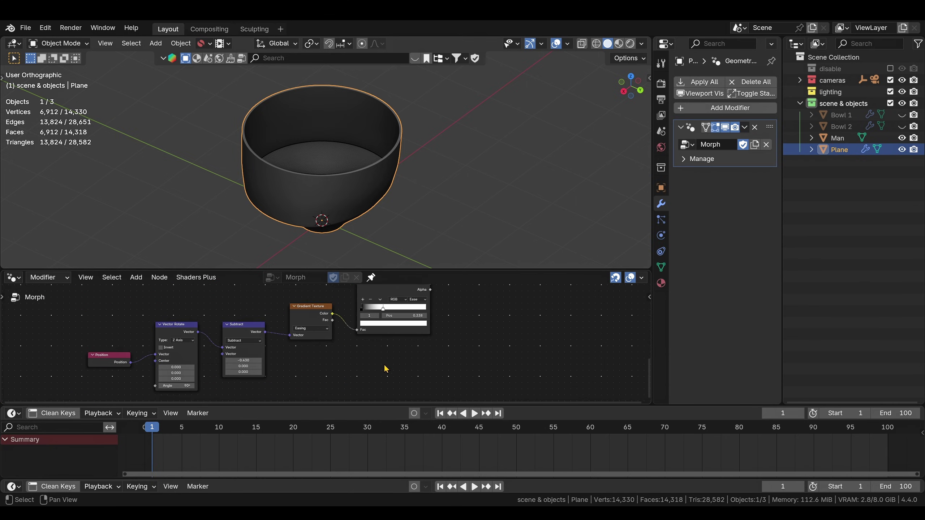
pyautogui.moveTo(251, 388); pyautogui.dragTo(333, 367, button='middle')
pyautogui.moveTo(271, 332); pyautogui.dragTo(262, 333)
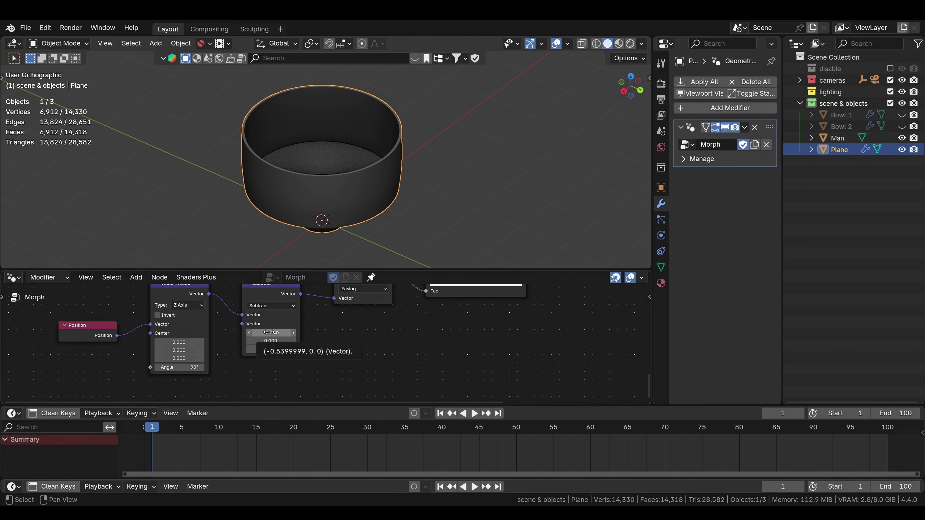
pyautogui.press('i')
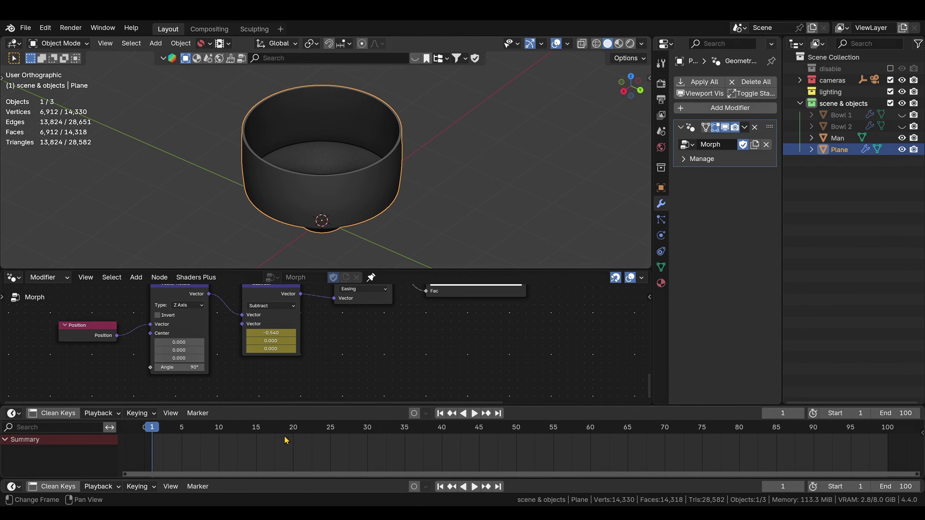
# - At frame 40, set the Subtract node's X value to 0.140 and keyframe the vector
pyautogui.click(442, 430)
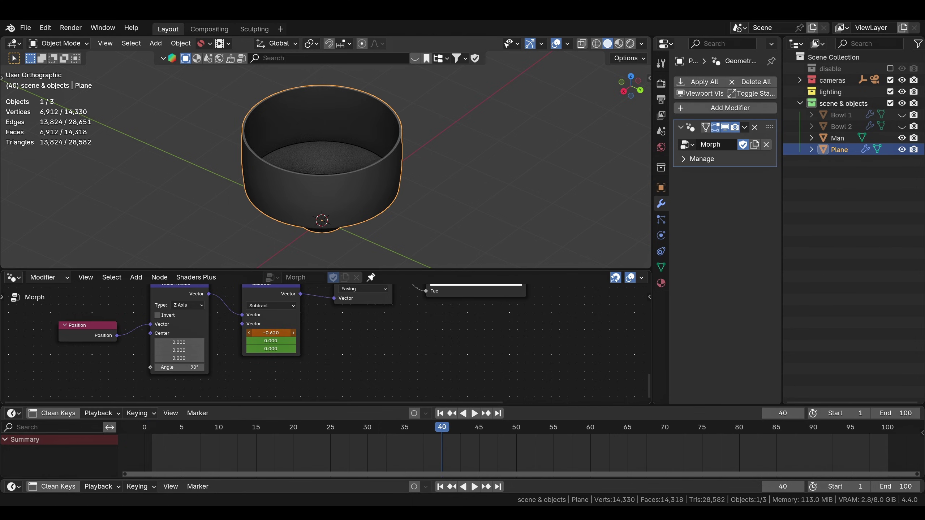
pyautogui.moveTo(270, 333); pyautogui.dragTo(272, 333)
pyautogui.press('i')
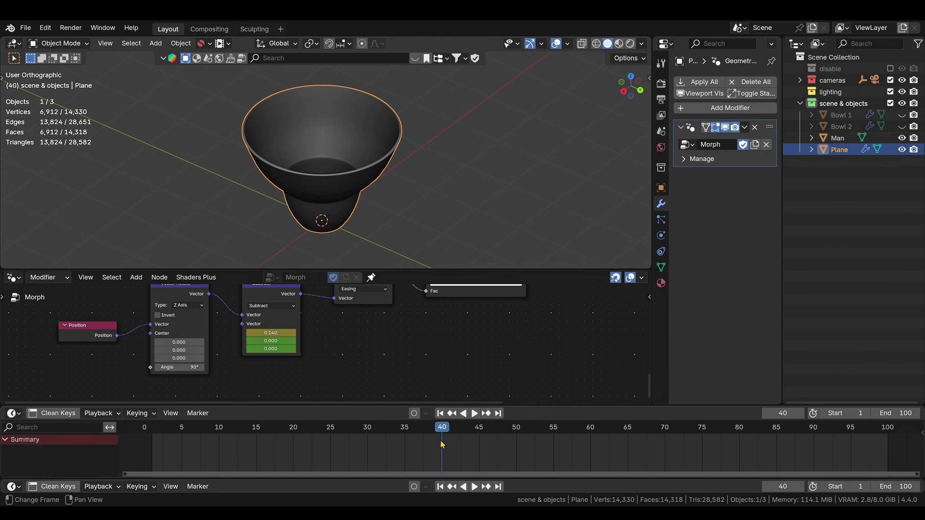
# - Scrub through the timeline, return to the first frame and play back the bowl's morph animation
pyautogui.moveTo(448, 431); pyautogui.dragTo(345, 431)
pyautogui.click(440, 414)
pyautogui.press('space')
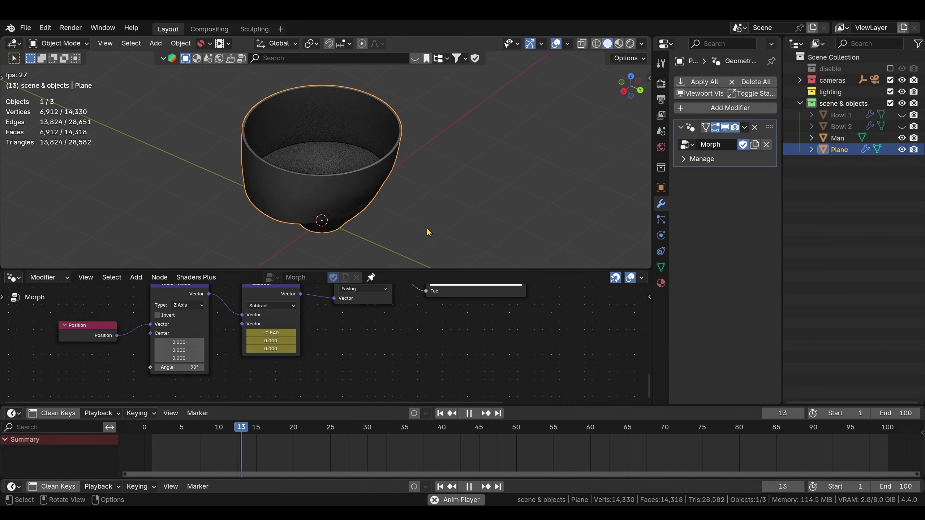
pyautogui.press('space')
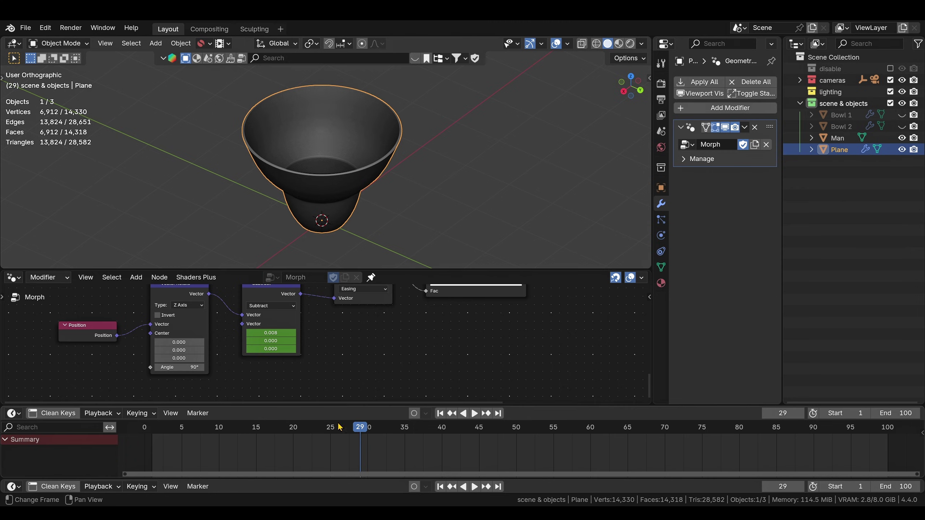
# - Switch the upper timeline area to the Dope Sheet and show channels of unselected items so the Morph keyframes are listed
pyautogui.moveTo(338, 405); pyautogui.dragTo(324, 385)
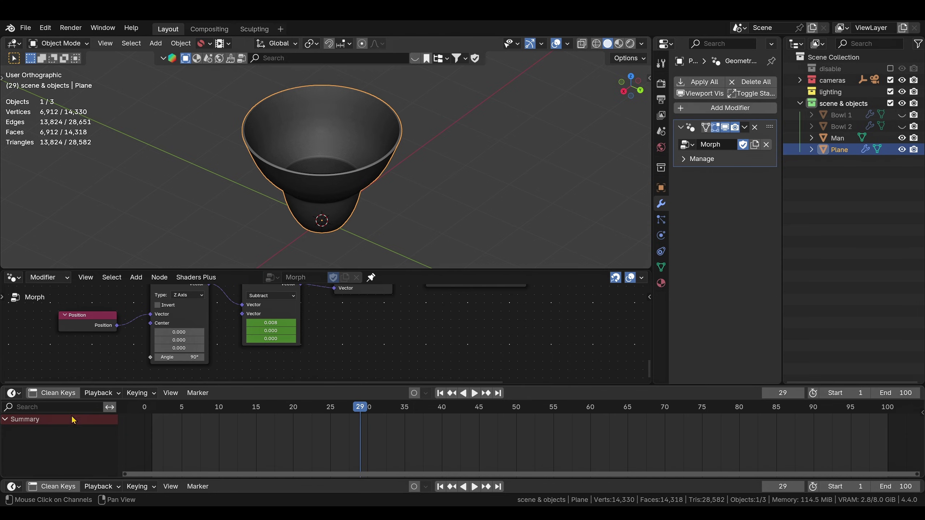
pyautogui.click(14, 393)
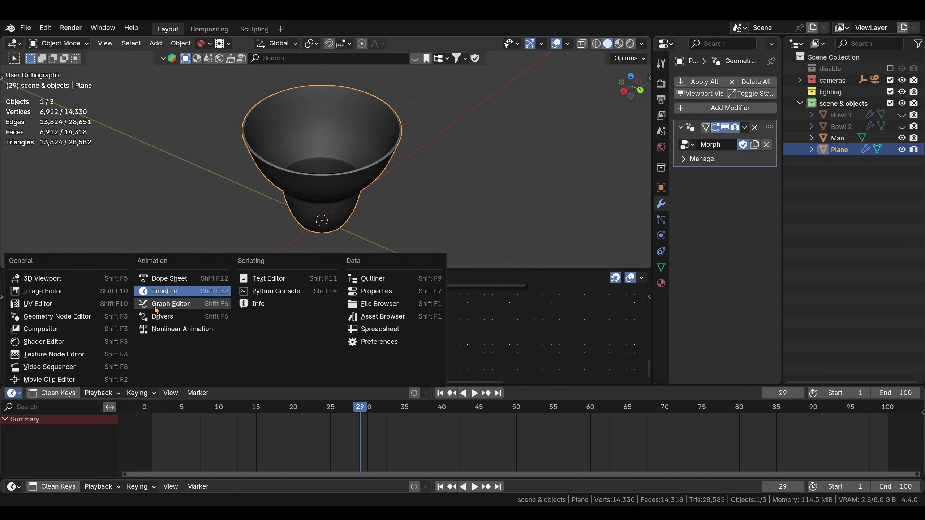
pyautogui.click(166, 281)
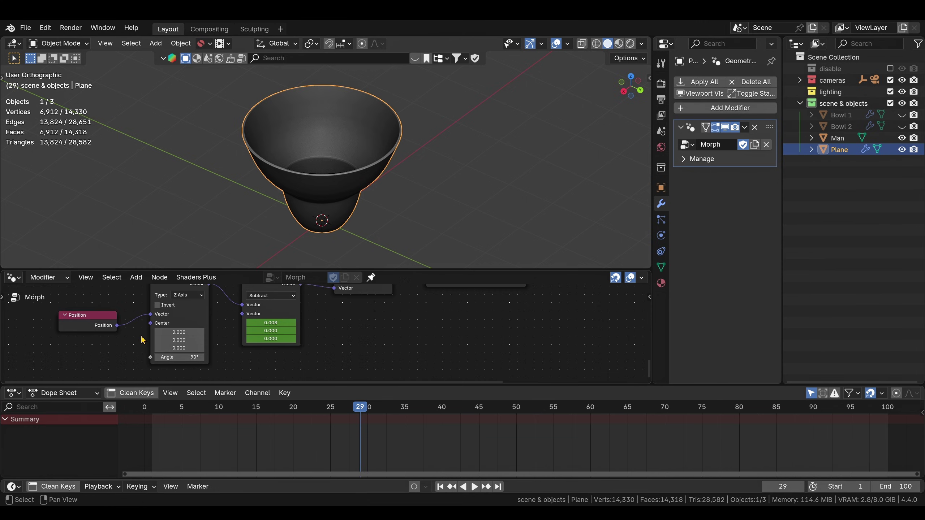
pyautogui.click(814, 395)
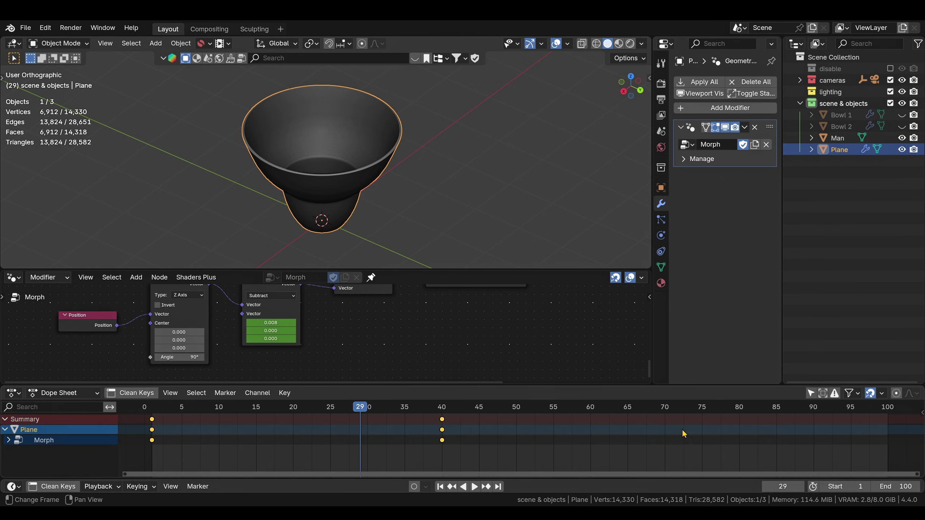
# - Switch the Dope Sheet area to the Graph Editor, disable Only Show Selected and normalize the Morph curves
pyautogui.click(13, 393)
pyautogui.click(13, 392)
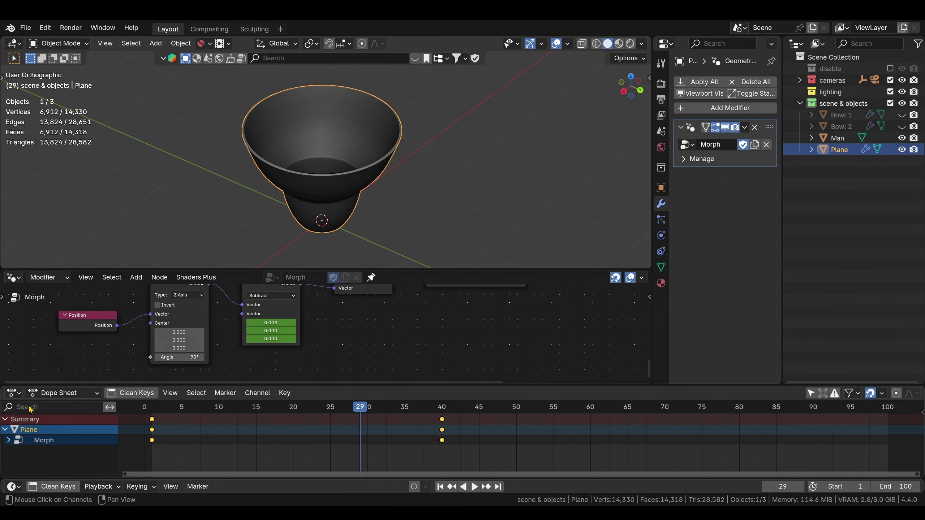
pyautogui.click(13, 392)
pyautogui.click(165, 303)
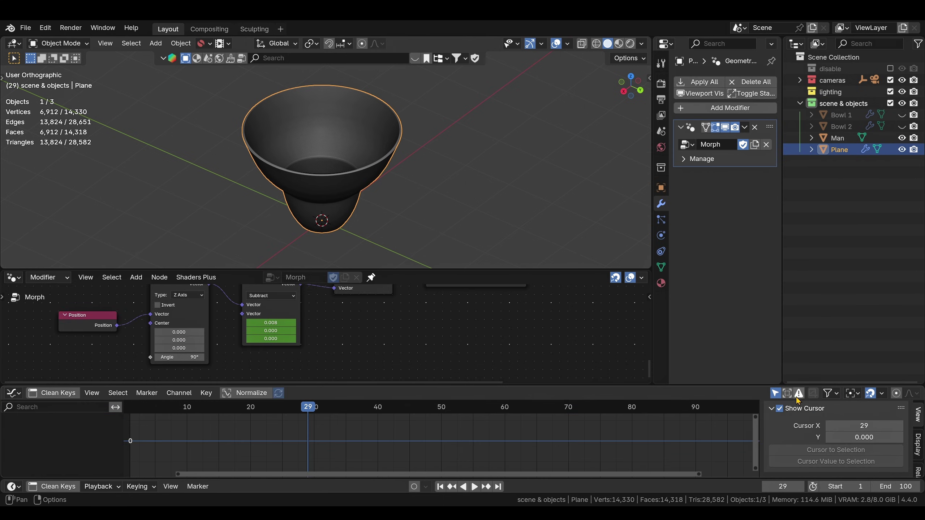
pyautogui.click(775, 393)
pyautogui.click(252, 393)
pyautogui.scroll(-3, 351, 440)
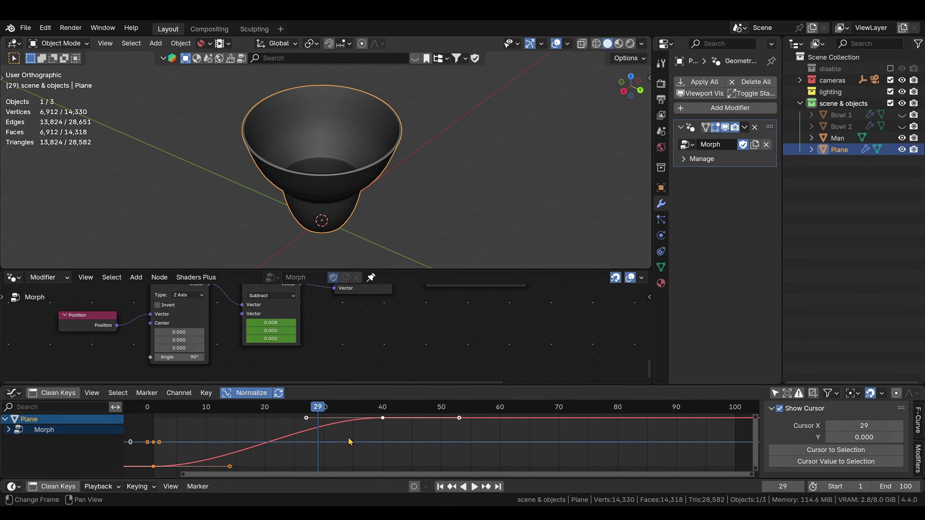
# - Go to frame 24 and rotate the incoming handle of the frame 40 keyframe to point straight down
pyautogui.click(311, 406)
pyautogui.click(326, 422)
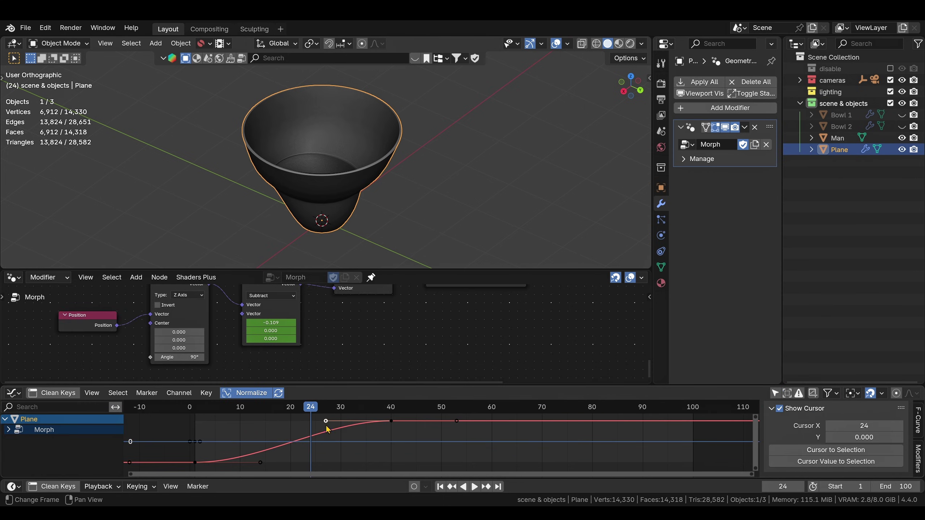
pyautogui.press('r')
# - Rotate the outgoing handle of the frame 1 keyframe to point straight up and scale it to about 0.42
pyautogui.click(259, 465)
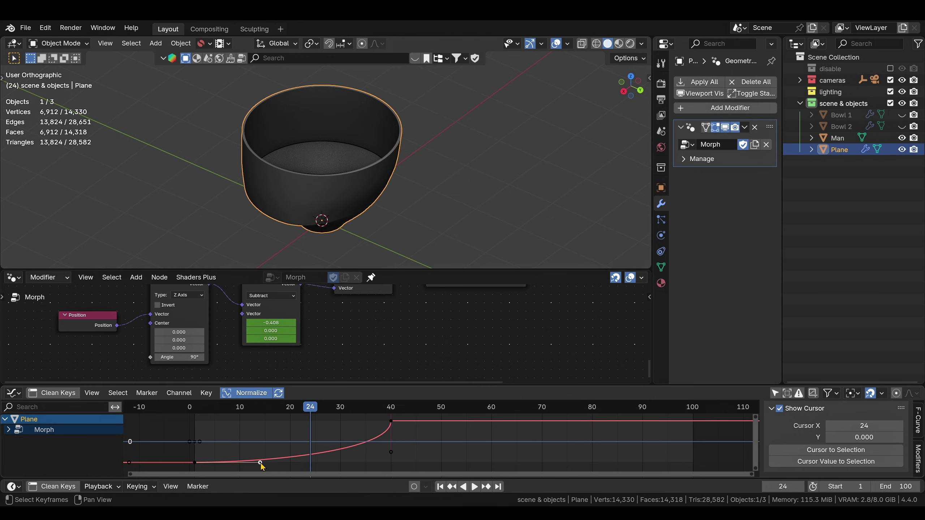
pyautogui.press('r')
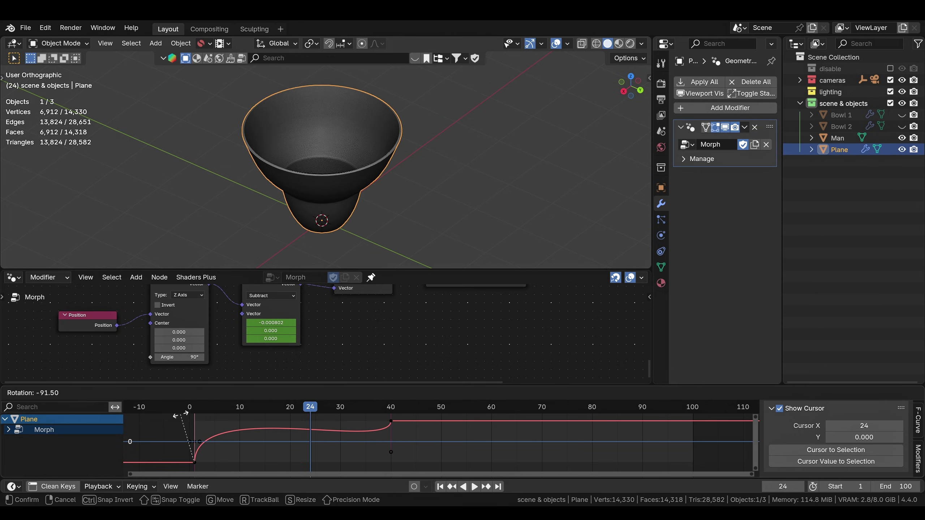
pyautogui.click(181, 415)
pyautogui.press('s')
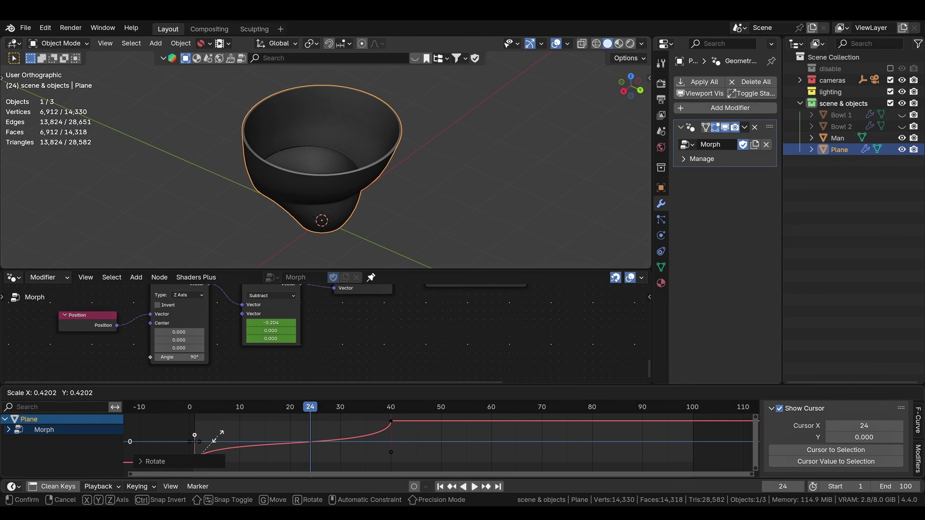
pyautogui.click(217, 436)
# - Enlarge the Graph Editor and scale the frame 40 keyframe's handle to about 0.7
pyautogui.moveTo(450, 385); pyautogui.dragTo(450, 333)
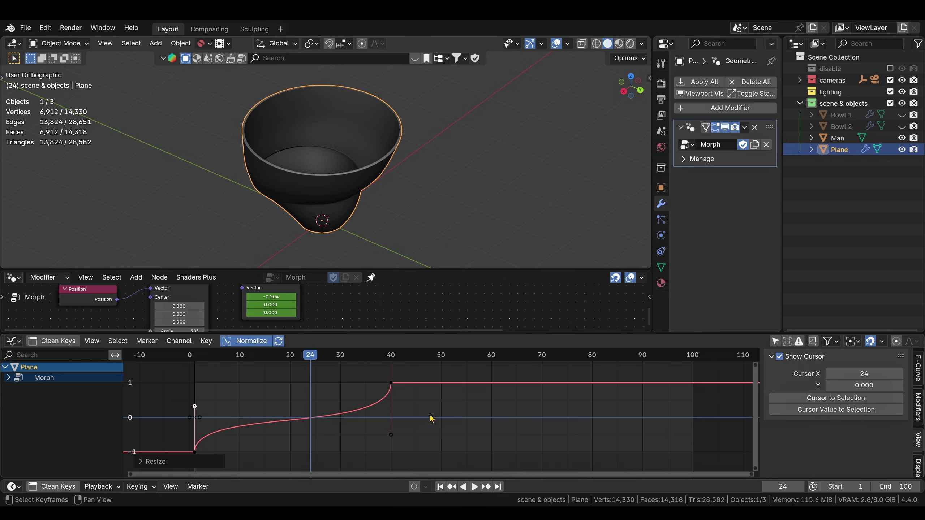
pyautogui.click(391, 434)
pyautogui.press('s')
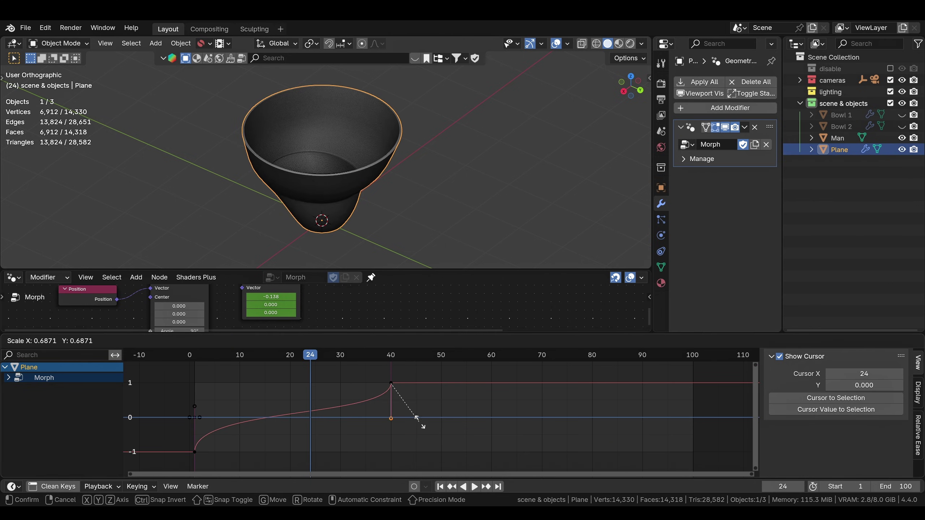
pyautogui.click(427, 425)
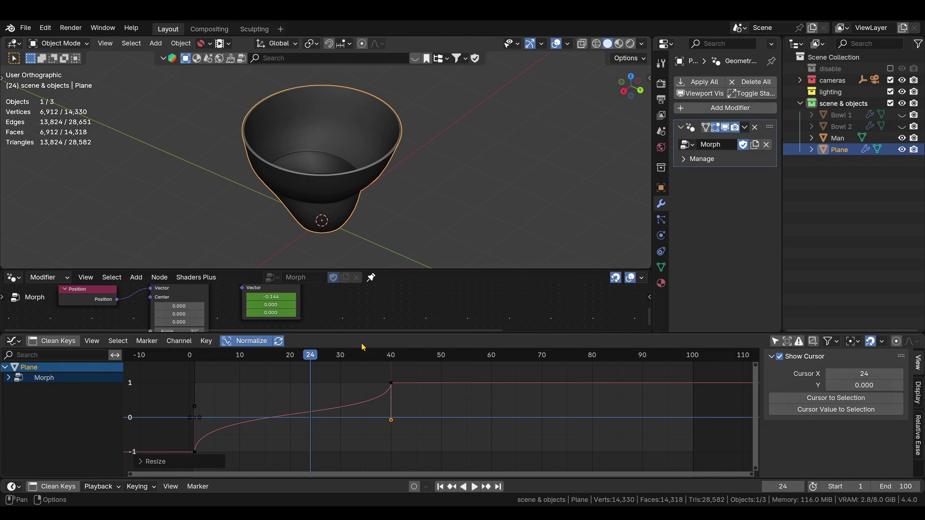
# - Play the morph animation from the start, scrub to frame 37 and view the bowl from the side
pyautogui.hotkey('shift', 'Left')
pyautogui.press('space')
pyautogui.press('space')
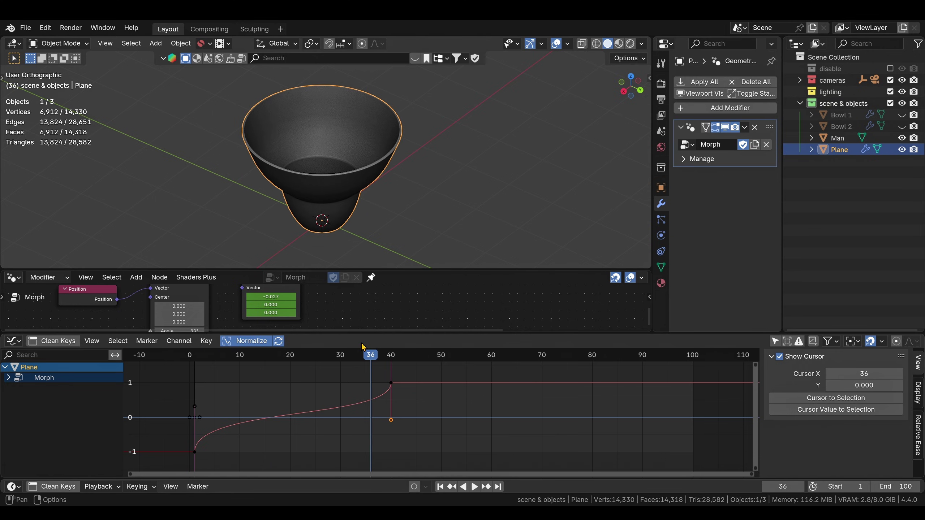
pyautogui.moveTo(370, 361); pyautogui.dragTo(174, 361)
pyautogui.press('space')
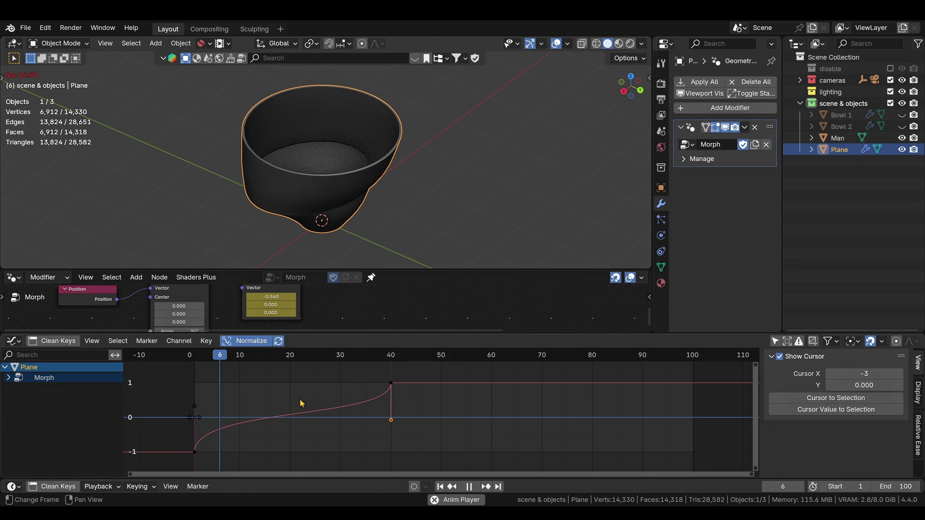
pyautogui.press('space')
pyautogui.moveTo(421, 353); pyautogui.dragTo(377, 354)
pyautogui.moveTo(385, 183); pyautogui.dragTo(363, 170, button='middle')
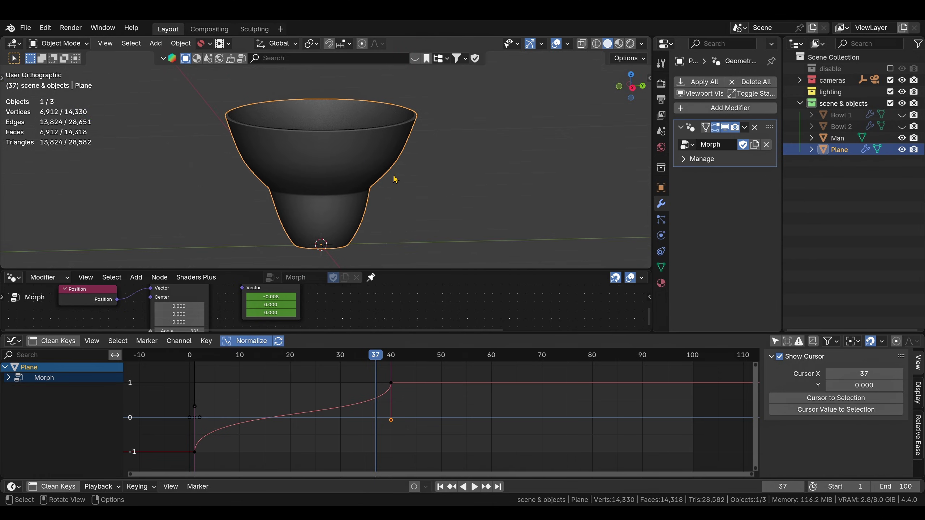
# - Collapse the Graph Editor, move the Group Output node farther from Set Position and delete the extra node below it
pyautogui.moveTo(526, 334); pyautogui.dragTo(582, 464)
pyautogui.scroll(-2, 492, 364)
pyautogui.moveTo(506, 347)
pyautogui.mouseDown(button='middle')
pyautogui.moveTo(460, 384)
pyautogui.moveTo(365, 428)
pyautogui.mouseUp(button='middle')
pyautogui.moveTo(503, 345); pyautogui.dragTo(326, 454, button='middle')
pyautogui.moveTo(430, 328); pyautogui.dragTo(502, 314)
pyautogui.moveTo(366, 327); pyautogui.dragTo(384, 392, button='middle')
pyautogui.moveTo(466, 323); pyautogui.dragTo(510, 316)
pyautogui.click(525, 381)
pyautogui.press('x')
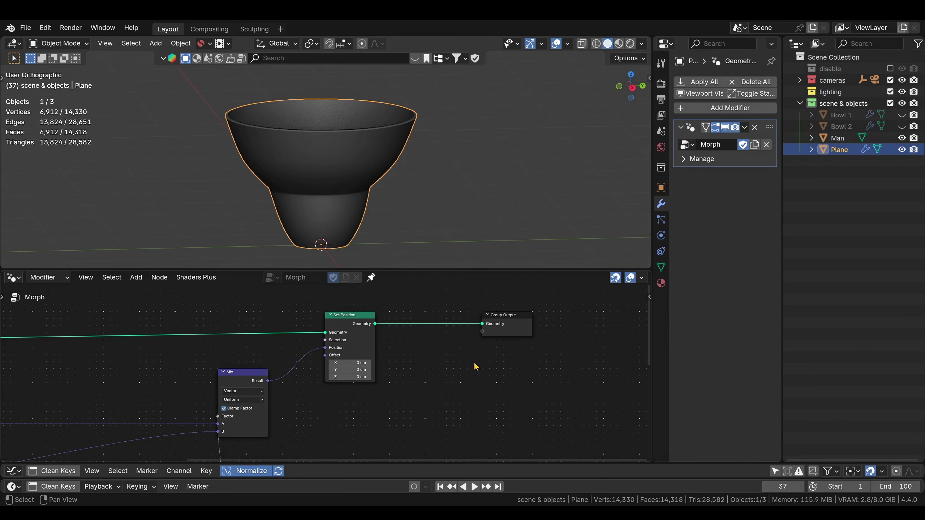
# - Add a Viewer node that previews the Color Ramp on the Set Position geometry, and play the animation
pyautogui.keyDown('ctrl'); pyautogui.hscroll(-10, 475, 379); pyautogui.keyUp('ctrl')
pyautogui.moveTo(369, 385); pyautogui.dragTo(354, 371)
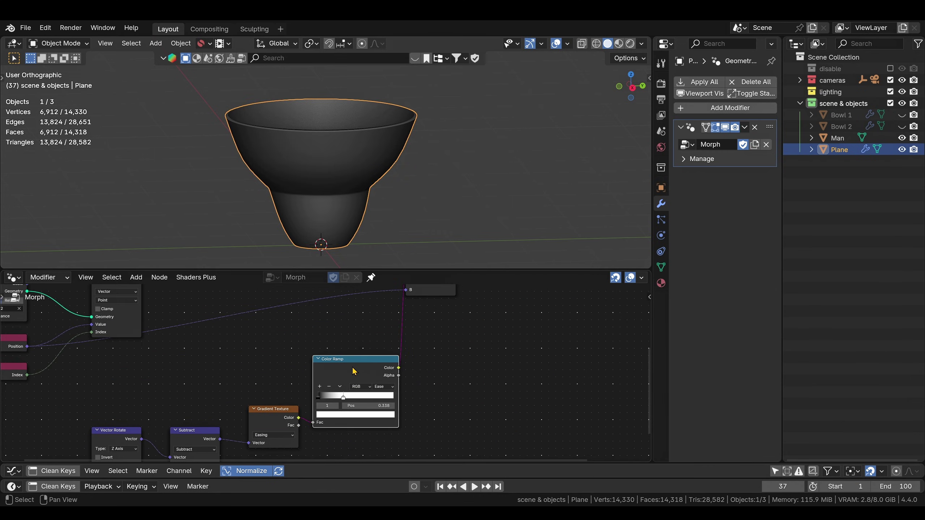
pyautogui.keyDown('ctrl'); pyautogui.keyDown('shift'); pyautogui.click(369, 373); pyautogui.keyUp('shift'); pyautogui.keyUp('ctrl')
pyautogui.moveTo(523, 291); pyautogui.dragTo(353, 389, button='middle')
pyautogui.moveTo(260, 437); pyautogui.dragTo(442, 398)
pyautogui.press('space')
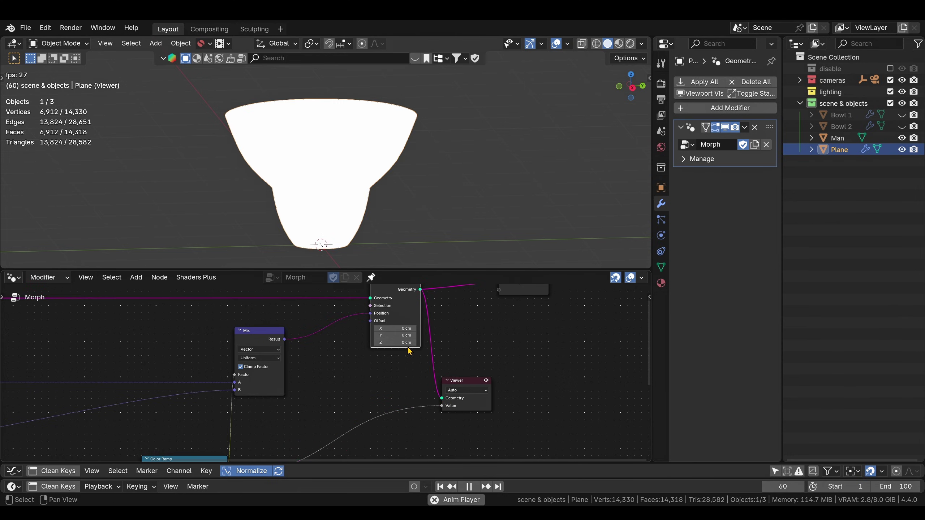
pyautogui.press('space')
# - Connect the Color Ramp's Color output to the Viewer's Value and play the animation to inspect the gradient from above
pyautogui.moveTo(370, 405); pyautogui.dragTo(375, 308, button='middle')
pyautogui.moveTo(233, 371); pyautogui.dragTo(446, 314)
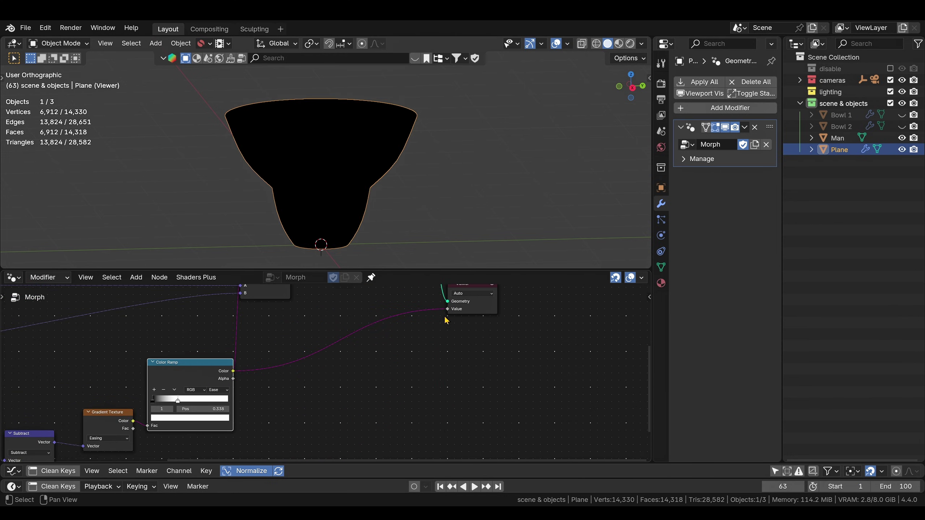
pyautogui.press('space')
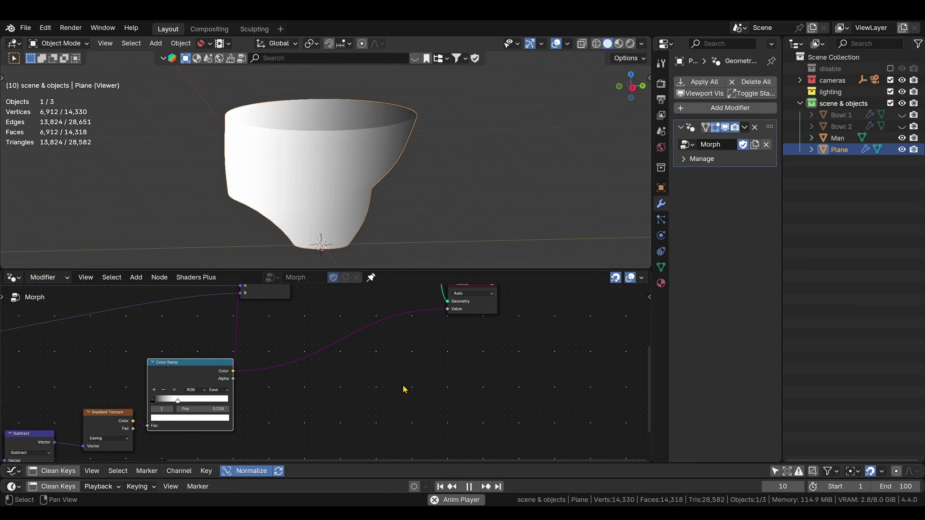
pyautogui.press('space')
pyautogui.moveTo(399, 184); pyautogui.dragTo(363, 158, button='middle')
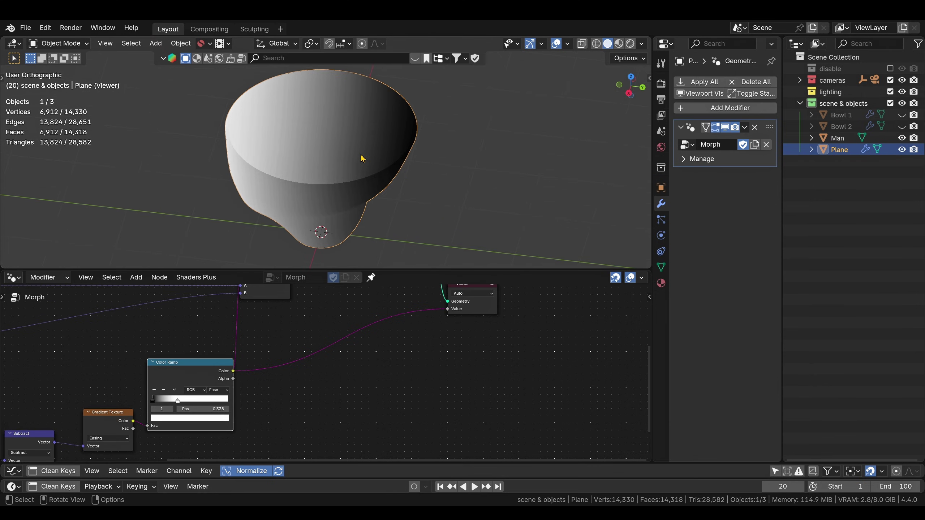
# - Insert a Store Named Attribute node on the geometry link between Bowl 1's Object Info and Set Position
pyautogui.moveTo(435, 338)
pyautogui.mouseDown(button='middle')
pyautogui.moveTo(467, 392)
pyautogui.moveTo(541, 439)
pyautogui.mouseUp(button='middle')
pyautogui.moveTo(237, 325)
pyautogui.mouseDown(button='middle')
pyautogui.moveTo(317, 343)
pyautogui.moveTo(342, 369)
pyautogui.mouseUp(button='middle')
pyautogui.hotkey('shift', 'a')
pyautogui.moveTo(390, 361)
pyautogui.write('store')
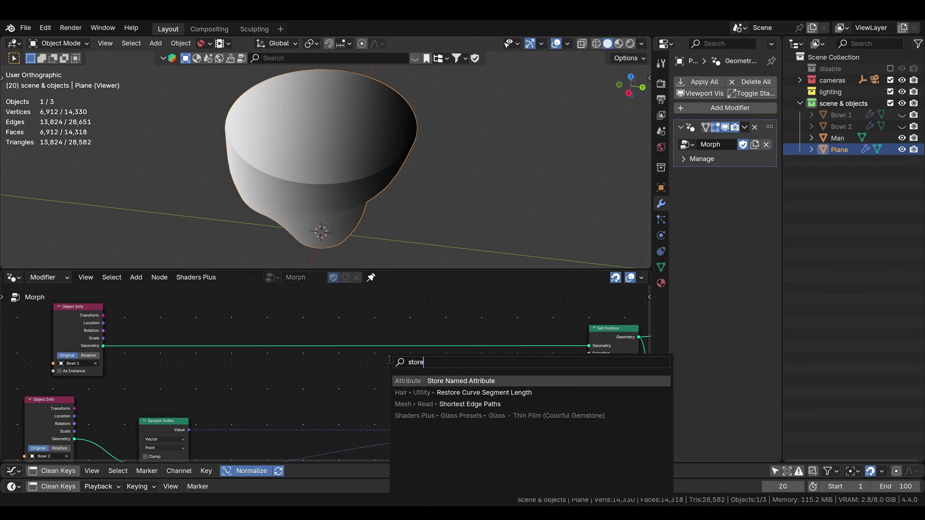
pyautogui.press('Return')
pyautogui.click(397, 327)
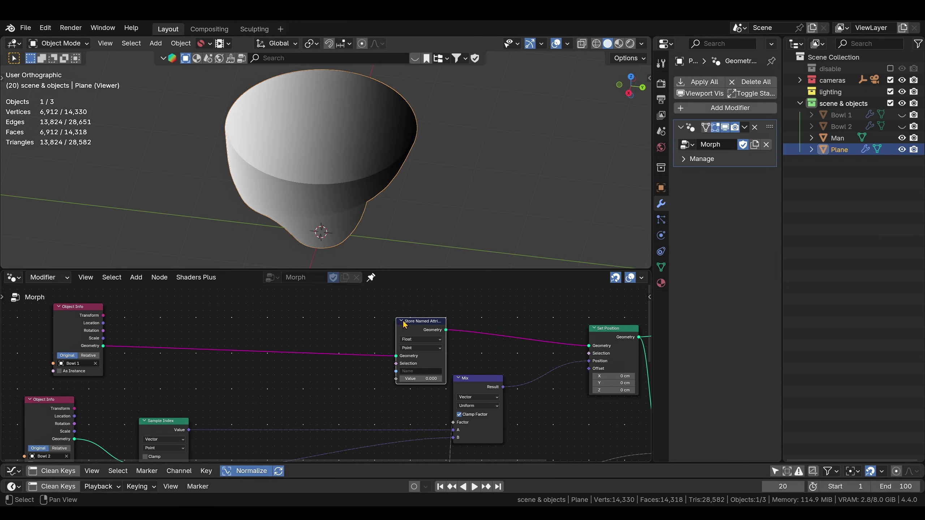
pyautogui.press('h')
pyautogui.press('h')
pyautogui.scroll(3, 399, 347)
pyautogui.moveTo(406, 345); pyautogui.dragTo(319, 336, button='middle')
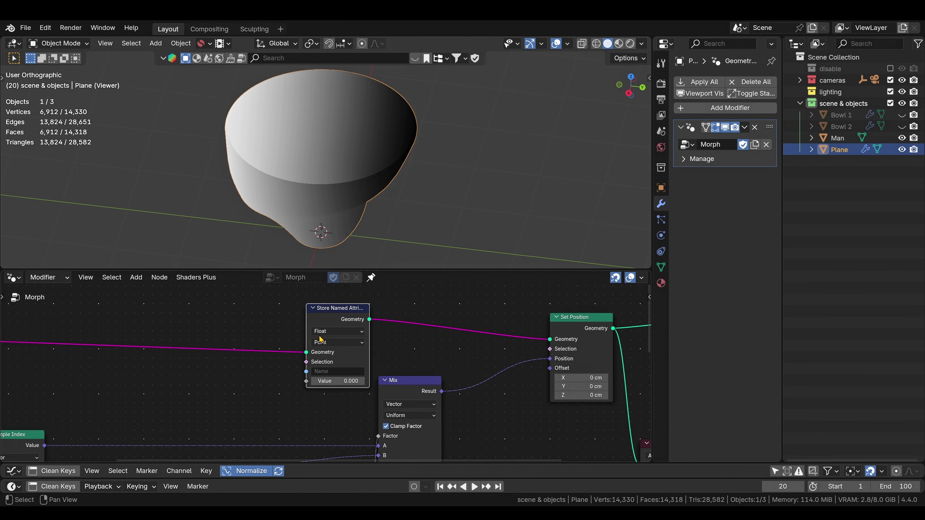
pyautogui.moveTo(335, 319); pyautogui.dragTo(334, 309)
# - Name the stored attribute morph_mask
pyautogui.moveTo(266, 320); pyautogui.dragTo(273, 349, button='middle')
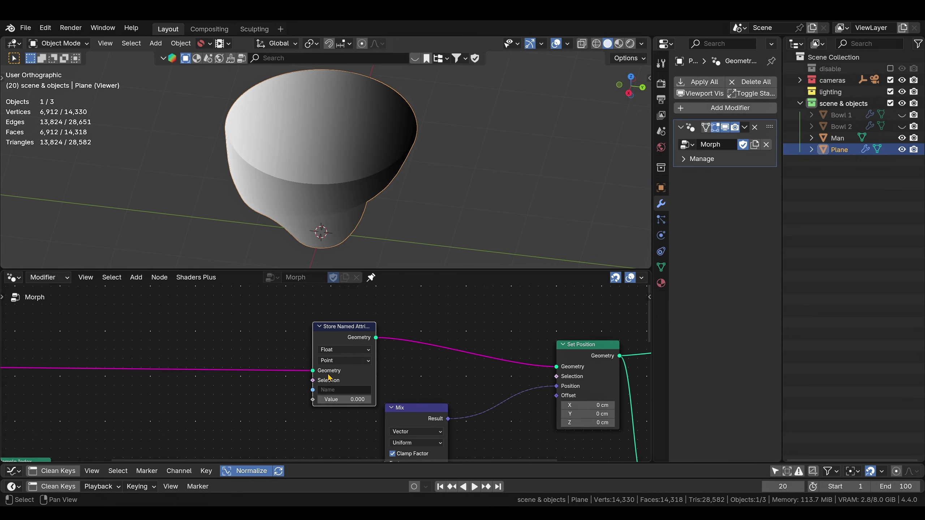
pyautogui.moveTo(268, 398); pyautogui.dragTo(237, 359, button='middle')
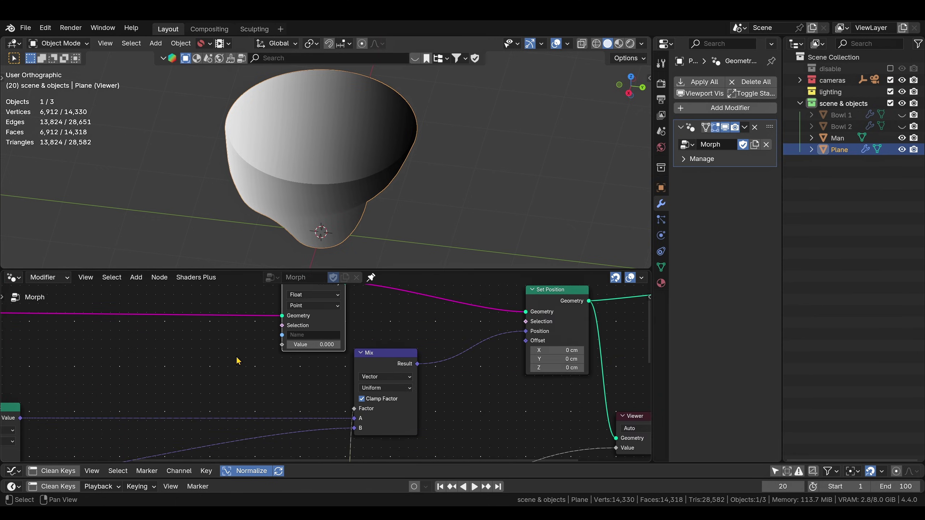
pyautogui.moveTo(294, 376); pyautogui.dragTo(383, 360, button='middle')
pyautogui.click(386, 320)
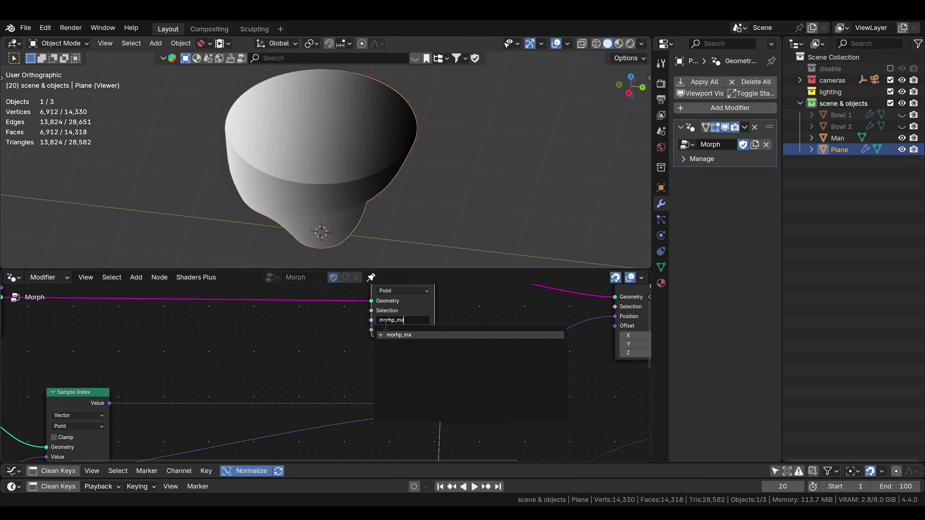
pyautogui.press('Return')
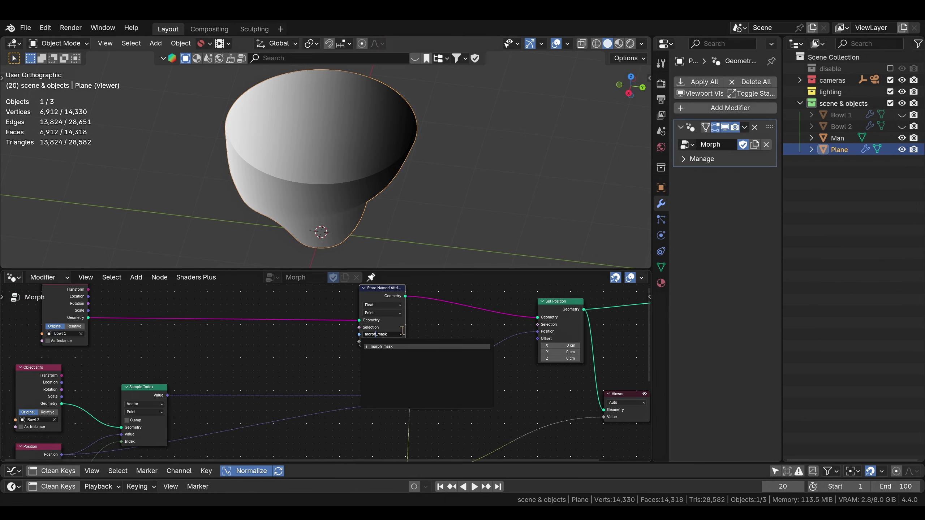
pyautogui.press('Return')
# - Connect the Color Ramp's Color output to the Store Named Attribute node's Value input
pyautogui.scroll(1, 357, 359)
pyautogui.moveTo(348, 357); pyautogui.dragTo(307, 293, button='middle')
pyautogui.moveTo(314, 356); pyautogui.dragTo(313, 367, button='middle')
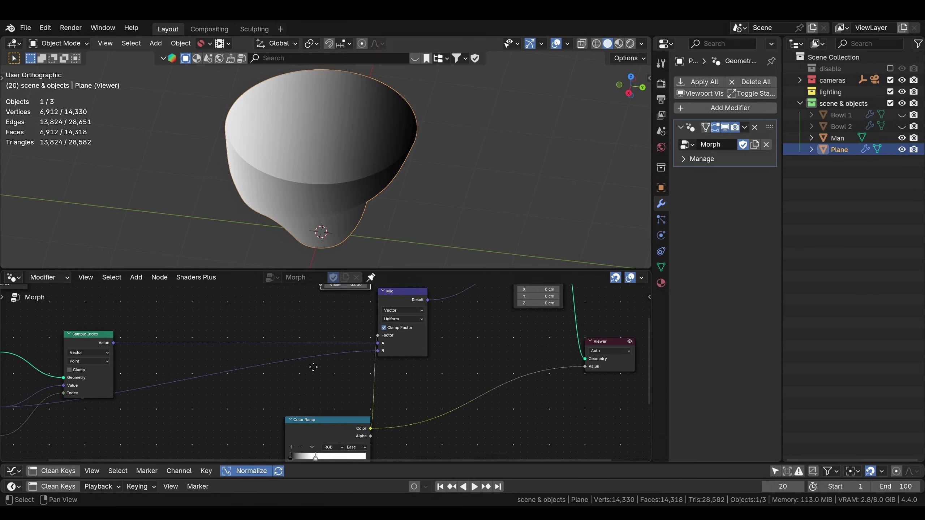
pyautogui.scroll(3, 314, 367)
pyautogui.moveTo(371, 457); pyautogui.dragTo(319, 314)
pyautogui.moveTo(340, 298); pyautogui.dragTo(322, 351, button='middle')
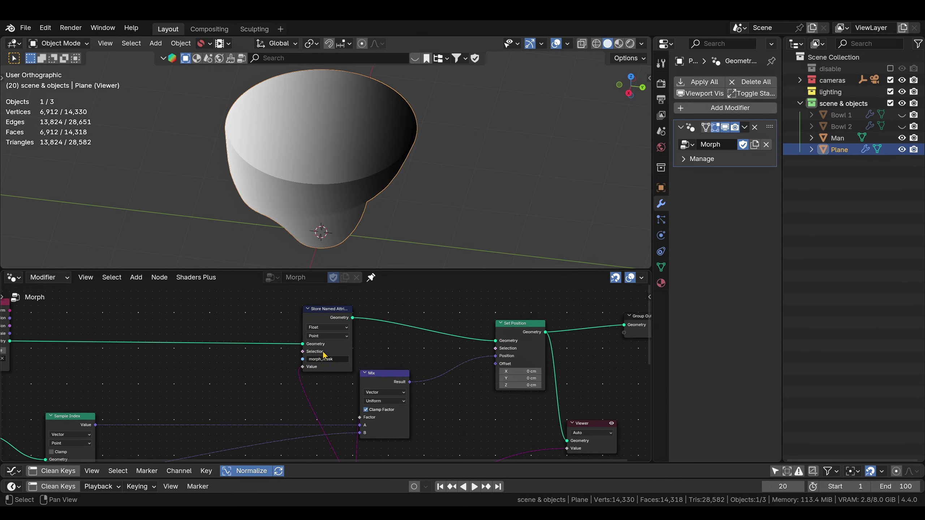
# - Examine the Store Named Attribute node's data type, domain, attribute name and value connection
pyautogui.scroll(4, 323, 354)
pyautogui.click(331, 313)
pyautogui.click(325, 313)
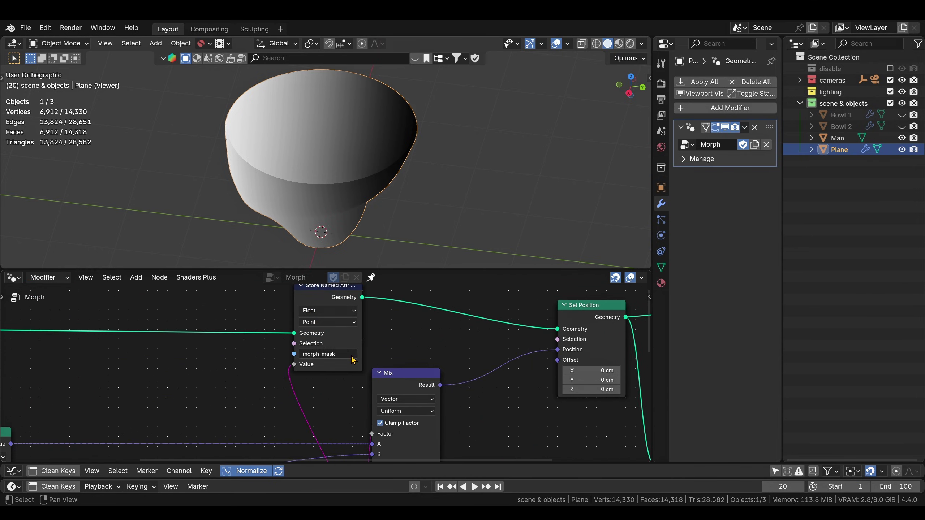
pyautogui.scroll(2, 375, 359)
pyautogui.hscroll(3, 398, 358)
pyautogui.moveTo(292, 320); pyautogui.dragTo(293, 313)
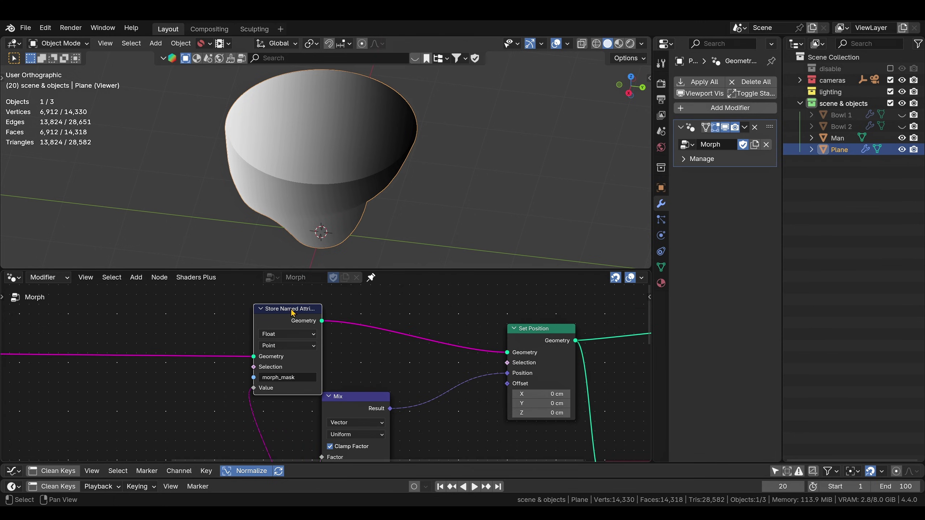
pyautogui.click(283, 380)
pyautogui.click(365, 359)
pyautogui.moveTo(291, 320)
pyautogui.mouseDown()
pyautogui.moveTo(291, 311)
pyautogui.moveTo(282, 321)
pyautogui.mouseUp()
pyautogui.scroll(-2, 440, 323)
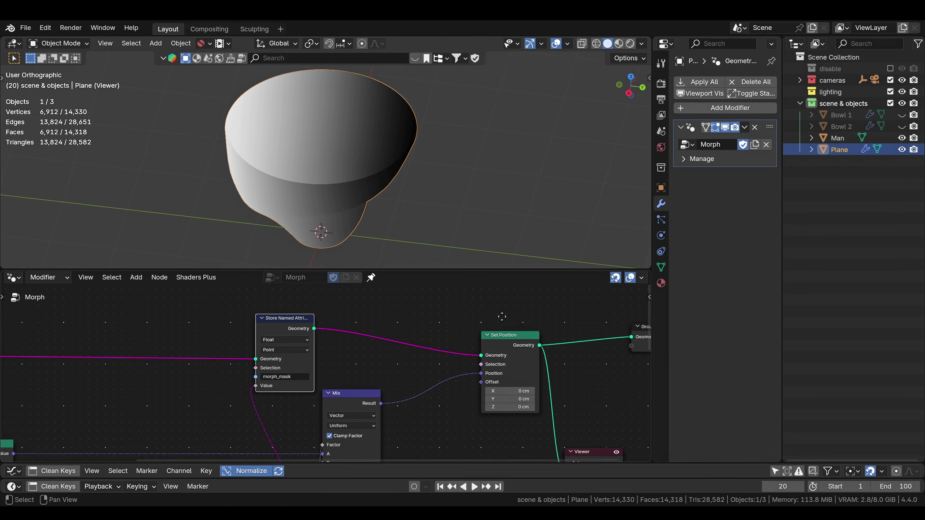
# - Insert a Set Material node on the geometry link between Set Position and Group Output
pyautogui.moveTo(502, 316); pyautogui.dragTo(403, 366, button='middle')
pyautogui.moveTo(376, 322); pyautogui.dragTo(551, 322)
pyautogui.click(430, 384)
pyautogui.hotkey('shift', 'a')
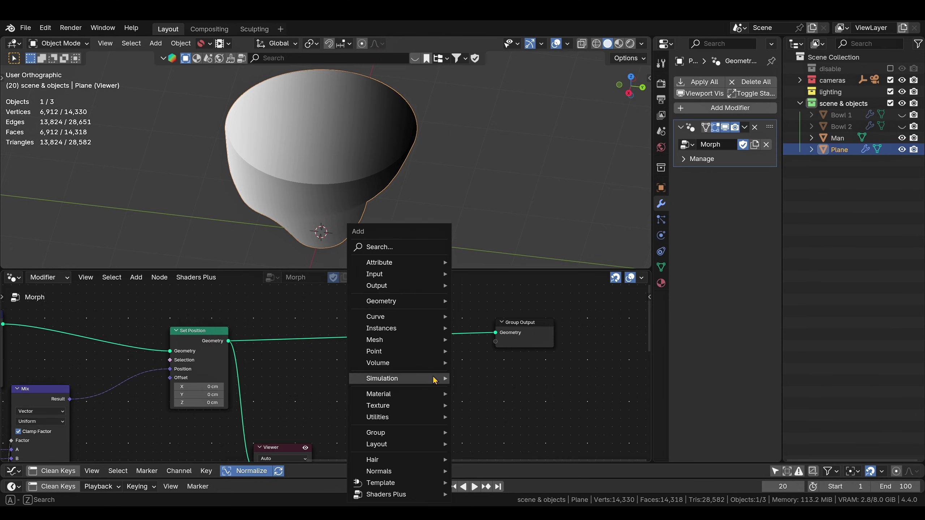
pyautogui.write('set mat')
pyautogui.press('Return')
pyautogui.click(386, 321)
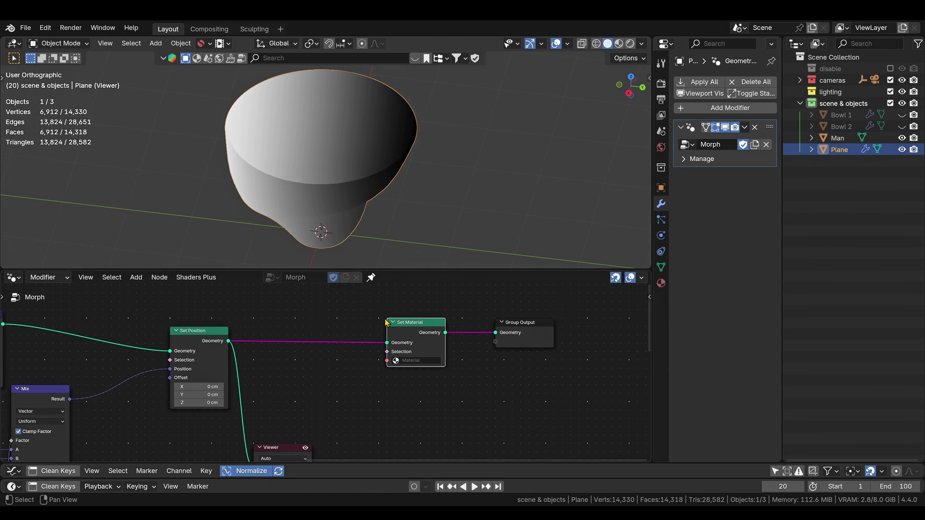
# - Assign the Plane's material named Material in the Set Material node
pyautogui.click(661, 284)
pyautogui.click(705, 132)
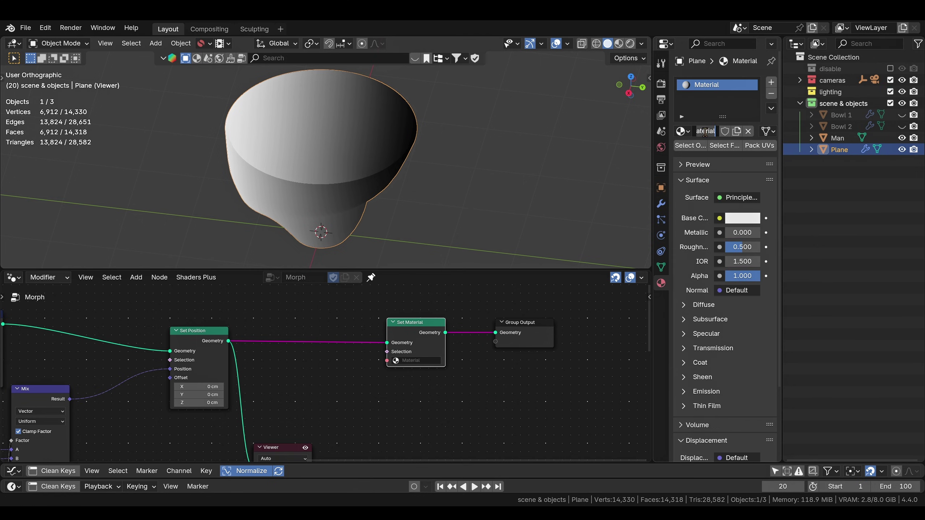
pyautogui.click(651, 153)
pyautogui.click(418, 360)
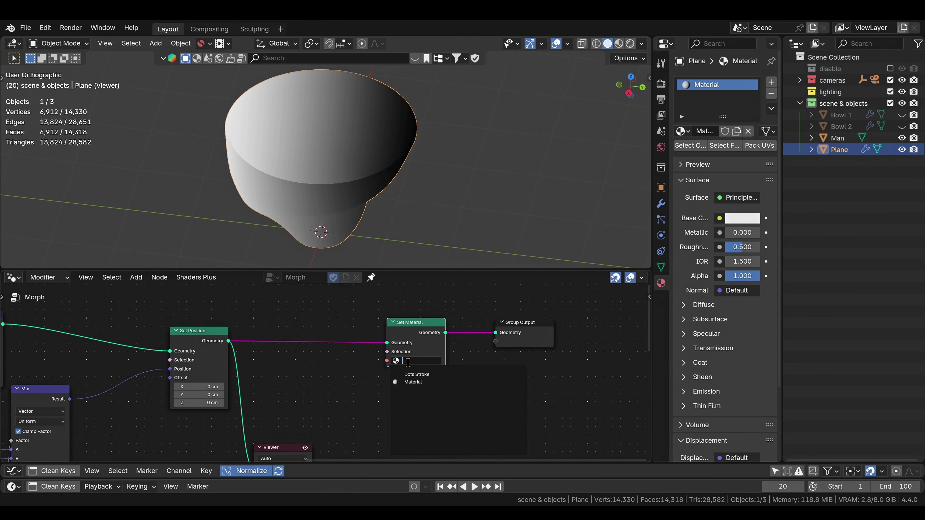
pyautogui.click(419, 381)
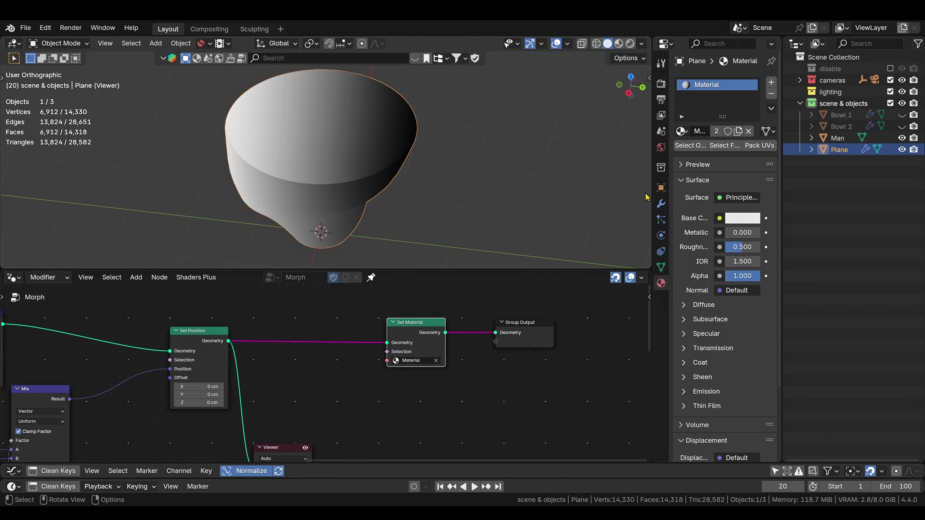
# - Show the Plane's object transform properties and widen the Properties editor
pyautogui.click(660, 188)
pyautogui.moveTo(650, 192); pyautogui.dragTo(613, 193)
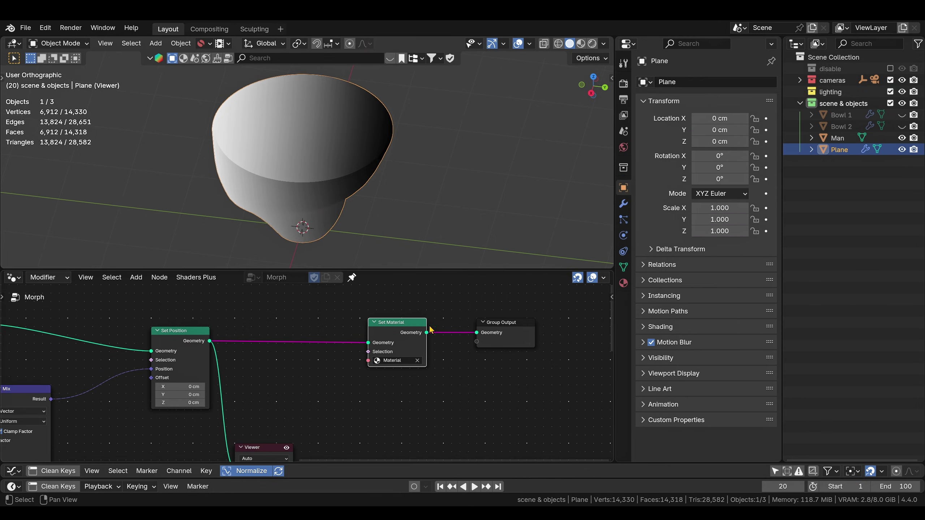
pyautogui.scroll(1, 386, 361)
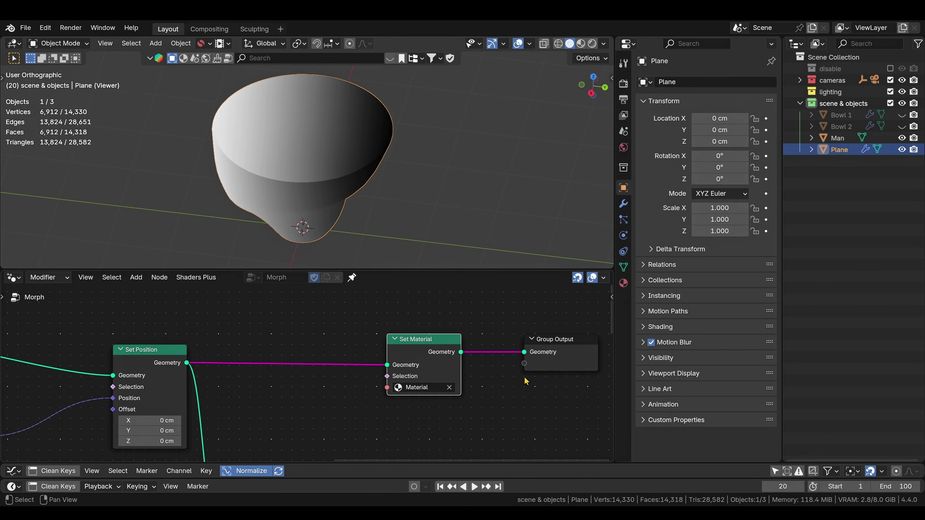
# - Delete the Viewer node below the Set Material node from the Morph node tree
pyautogui.moveTo(524, 381); pyautogui.dragTo(386, 312, button='middle')
pyautogui.scroll(-5, 312, 370)
pyautogui.moveTo(222, 388); pyautogui.dragTo(171, 422)
pyautogui.press('x')
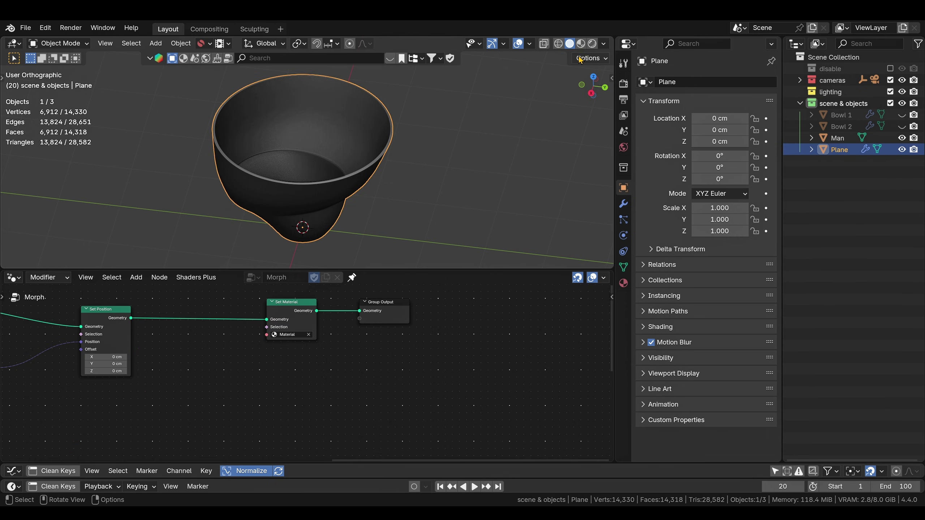
# - Switch the 3D viewport to rendered shading and select the Set Material node
pyautogui.click(592, 44)
pyautogui.scroll(3, 363, 319)
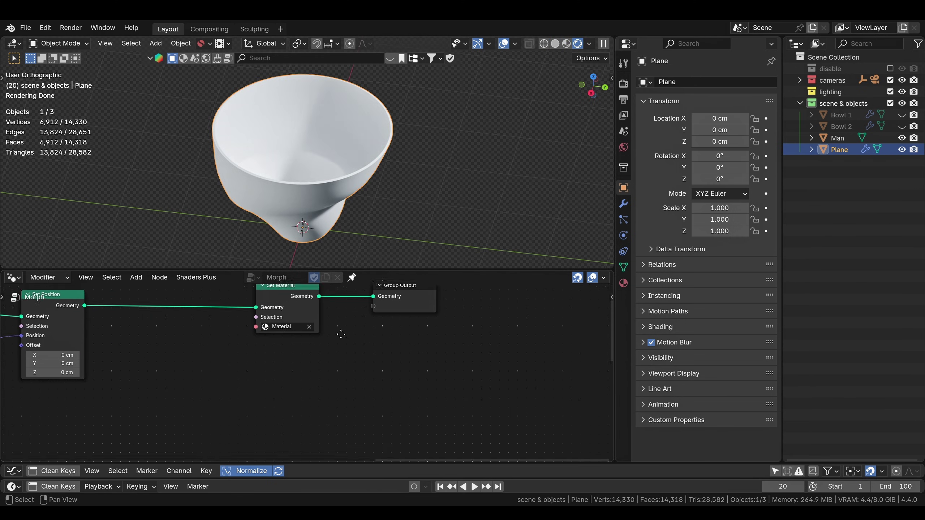
pyautogui.click(323, 333)
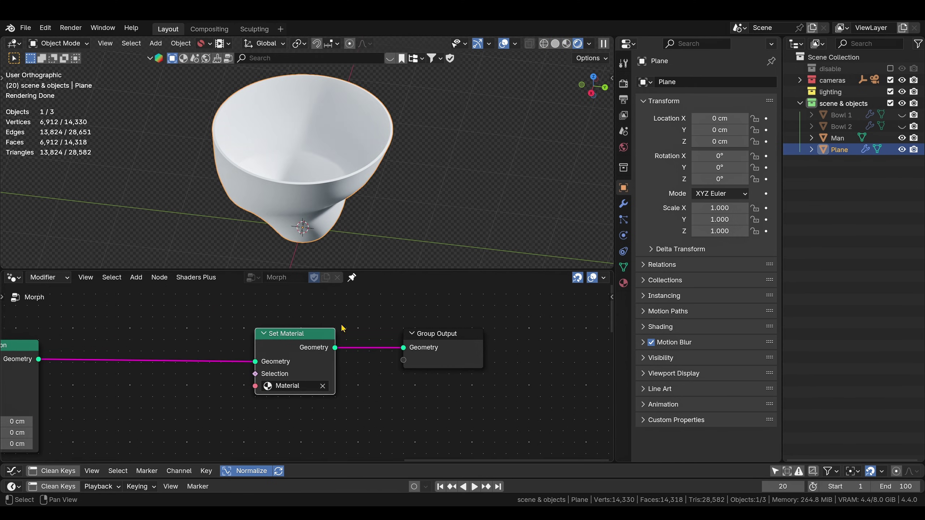
# - In the Shader Editor, add an Attribute node that reads the morph_mask attribute from the geometry
pyautogui.click(13, 277)
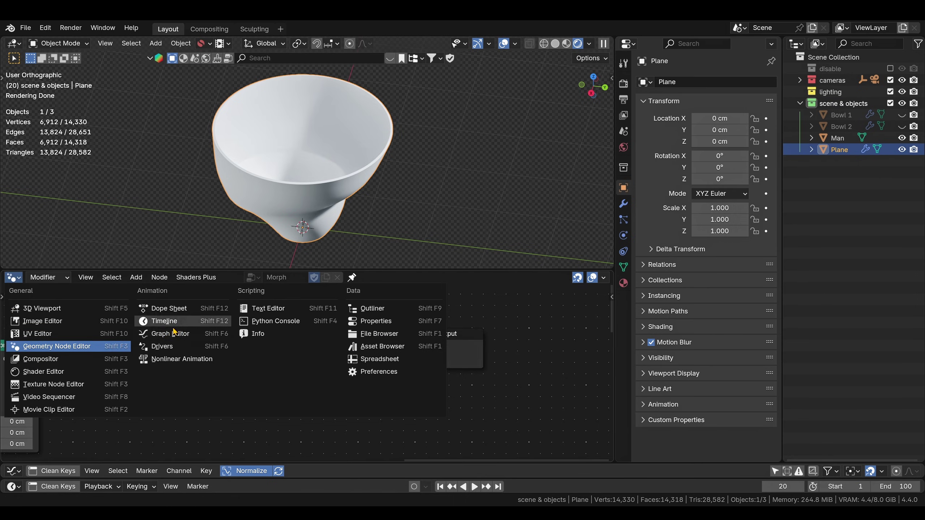
pyautogui.click(43, 372)
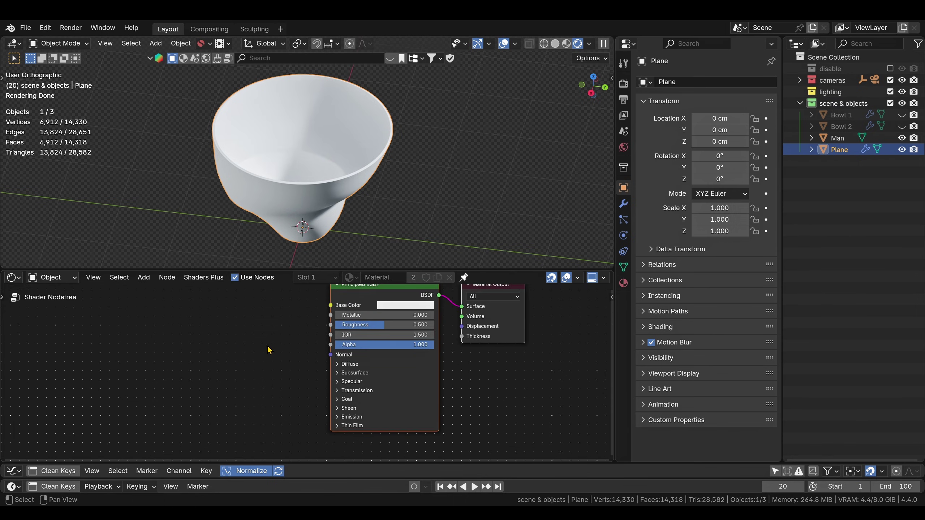
pyautogui.click(292, 372)
pyautogui.hotkey('shift', 'a')
pyautogui.write('att')
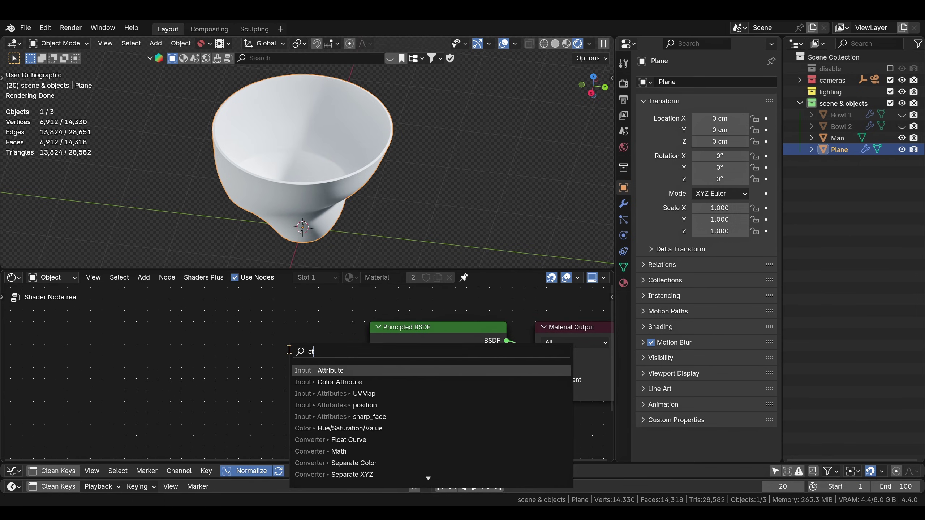
pyautogui.press('Return')
pyautogui.click(138, 319)
pyautogui.click(193, 406)
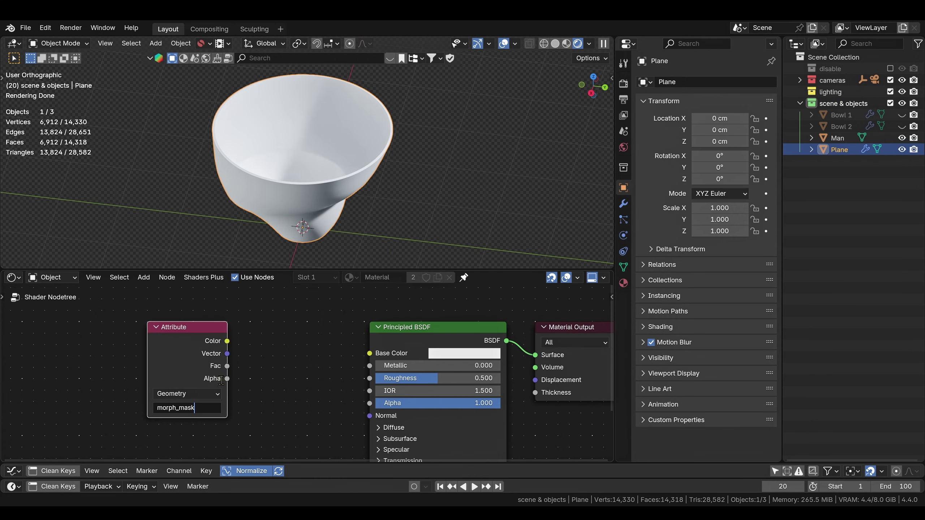
pyautogui.press('Return')
# - Connect the Attribute node's Color output to the Principled BSDF's Base Color and inspect the gradient on the bowl
pyautogui.moveTo(227, 341); pyautogui.dragTo(369, 353)
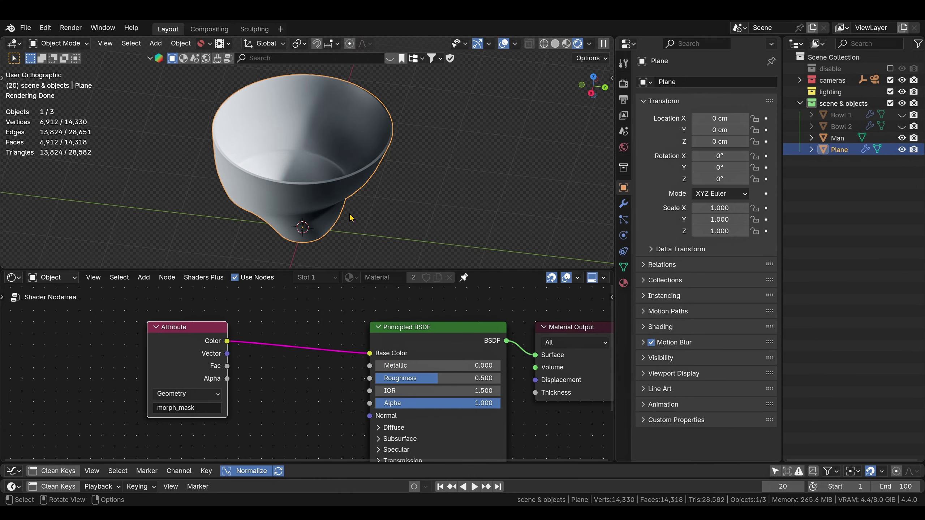
pyautogui.moveTo(350, 217); pyautogui.dragTo(376, 155, button='middle')
pyautogui.moveTo(273, 384); pyautogui.dragTo(259, 351, button='middle')
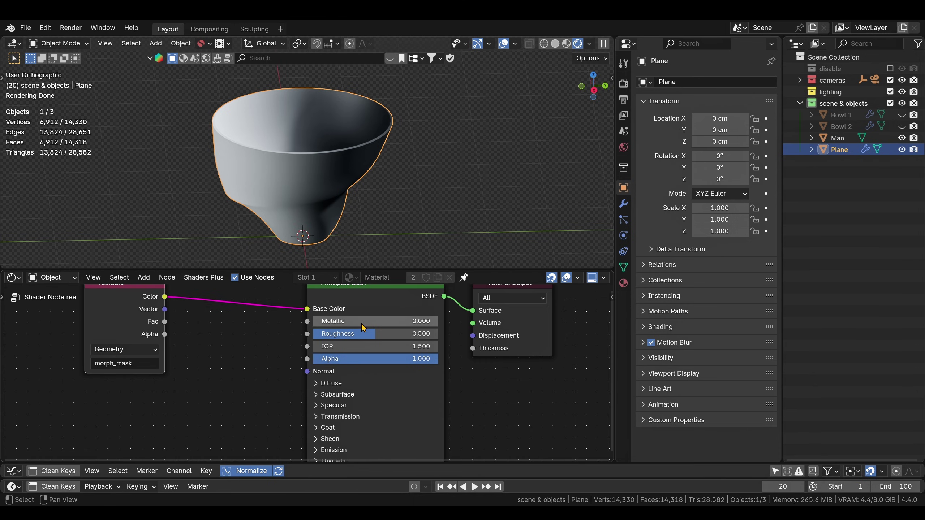
# - Make room beside the Attribute node and insert a color Mix node before the Principled BSDF's Base Color
pyautogui.moveTo(191, 337); pyautogui.dragTo(262, 381, button='middle')
pyautogui.moveTo(187, 342); pyautogui.dragTo(176, 330)
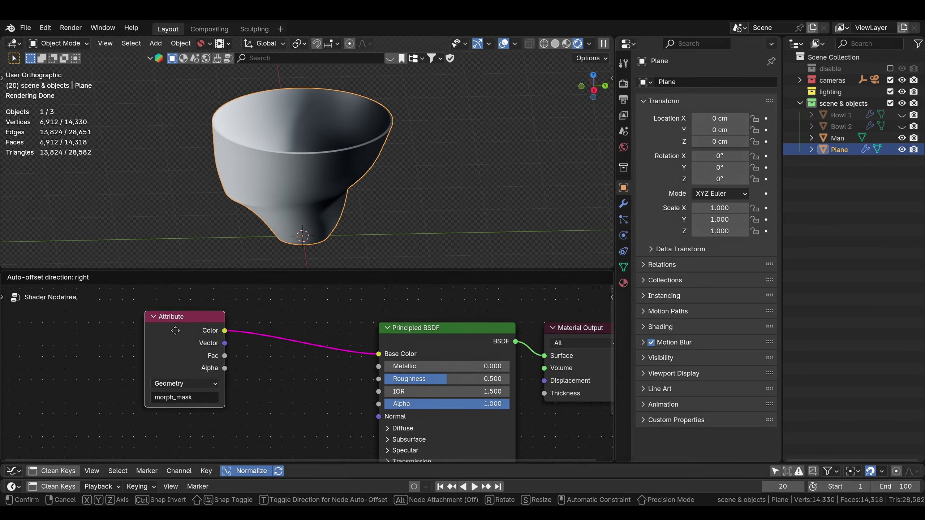
pyautogui.moveTo(372, 456); pyautogui.dragTo(318, 406, button='middle')
pyautogui.moveTo(388, 349); pyautogui.dragTo(407, 421, button='middle')
pyautogui.scroll(-1, 308, 370)
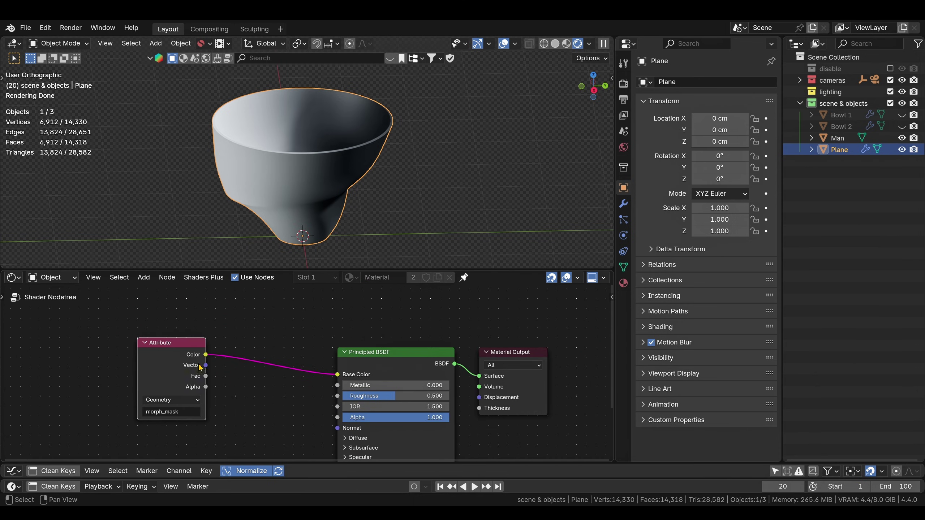
pyautogui.moveTo(179, 350); pyautogui.dragTo(101, 331)
pyautogui.hotkey('shift', 'a')
pyautogui.write('mix')
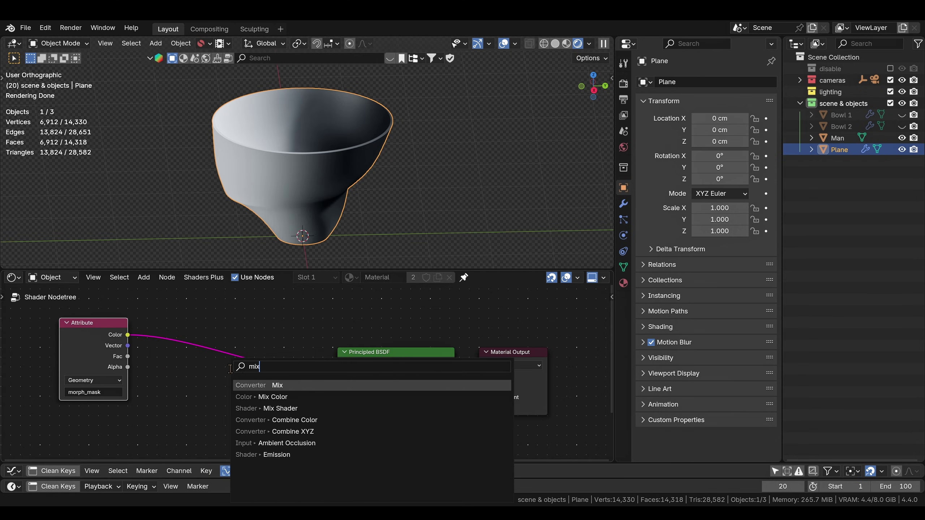
pyautogui.press('Return')
pyautogui.click(174, 368)
# - Cut the Attribute's Color link into the Mix node and connect its Fac output to the Mix node's Factor
pyautogui.keyDown('ctrl'); pyautogui.moveTo(174, 367); pyautogui.dragTo(131, 372, button='right'); pyautogui.keyUp('ctrl')
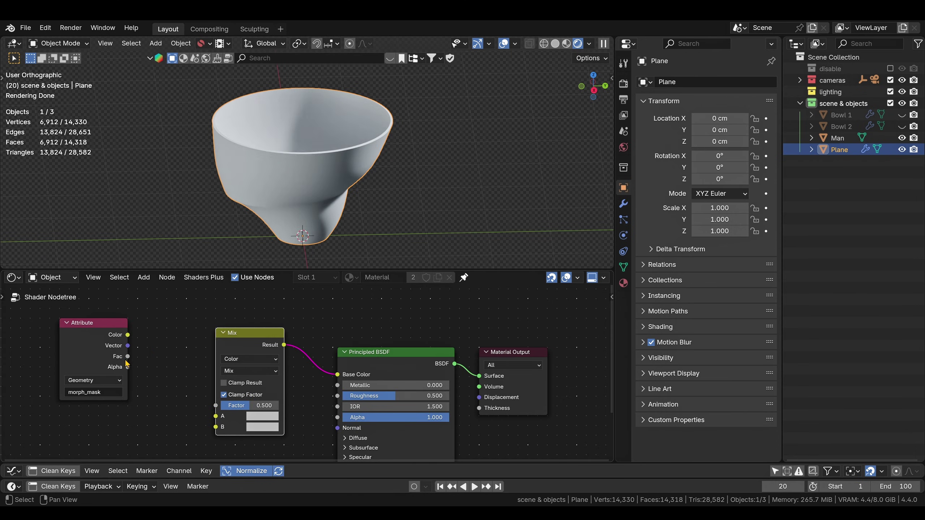
pyautogui.moveTo(128, 356); pyautogui.dragTo(184, 380)
pyautogui.moveTo(214, 409); pyautogui.dragTo(216, 405)
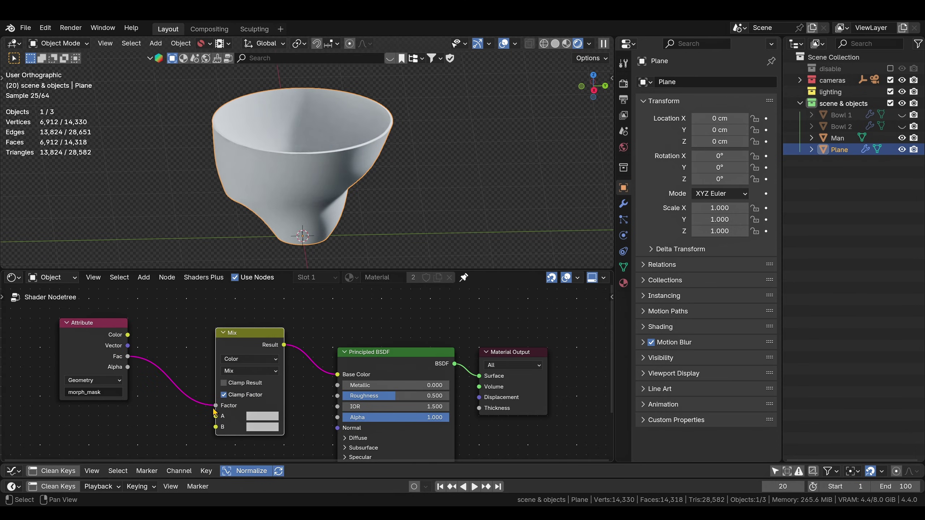
# - Set the Mix node's A color to red and its B color to dark blue, and check the bowl
pyautogui.click(268, 420)
pyautogui.click(336, 260)
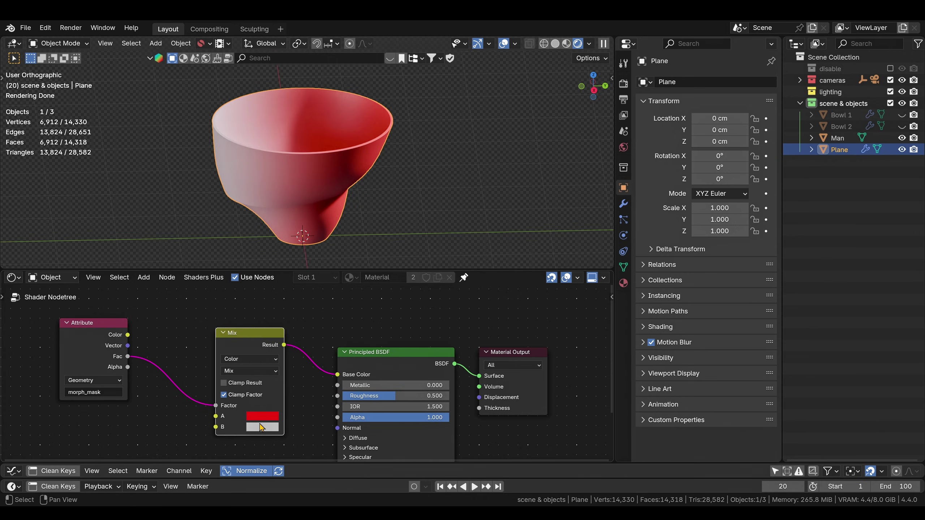
pyautogui.click(261, 427)
pyautogui.click(310, 343)
pyautogui.moveTo(329, 304); pyautogui.dragTo(333, 306)
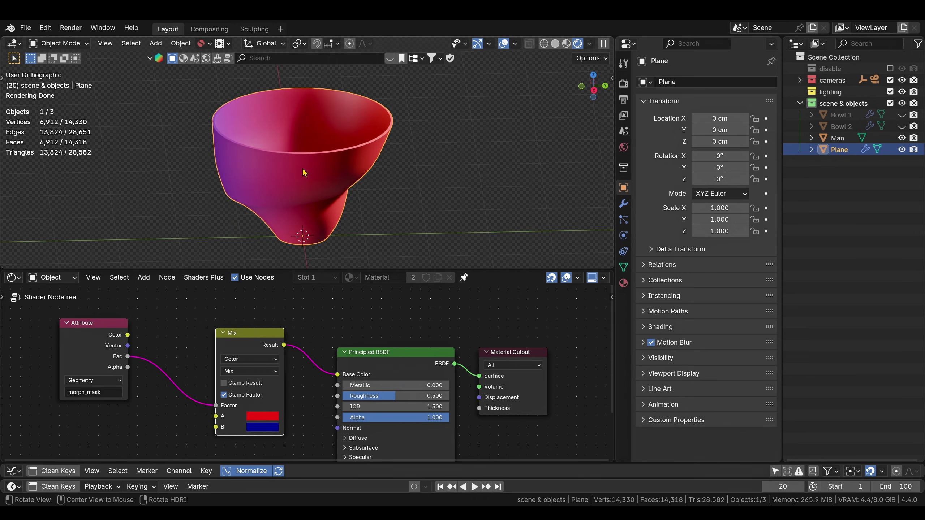
pyautogui.moveTo(273, 184); pyautogui.dragTo(285, 181, button='middle')
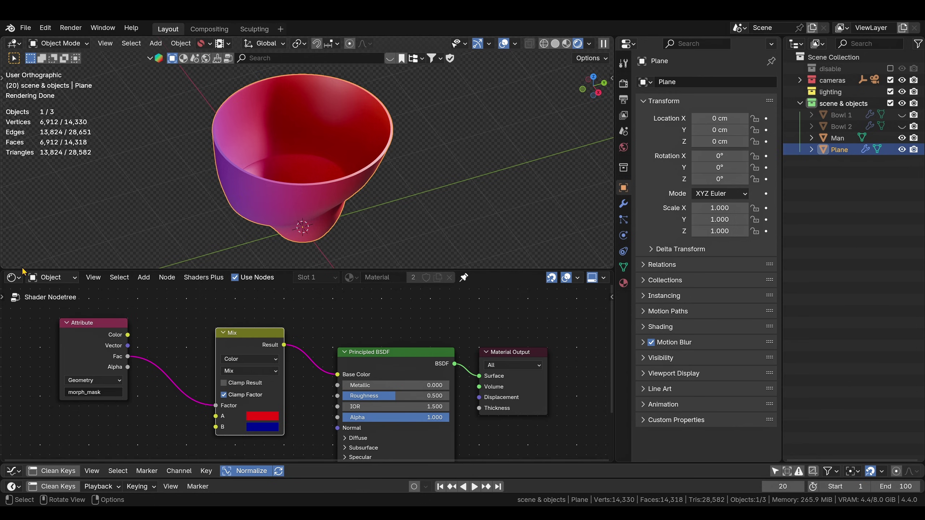
# - Return to the Geometry Node Editor and move the Color Ramp's white stop to position 0.119
pyautogui.click(14, 276)
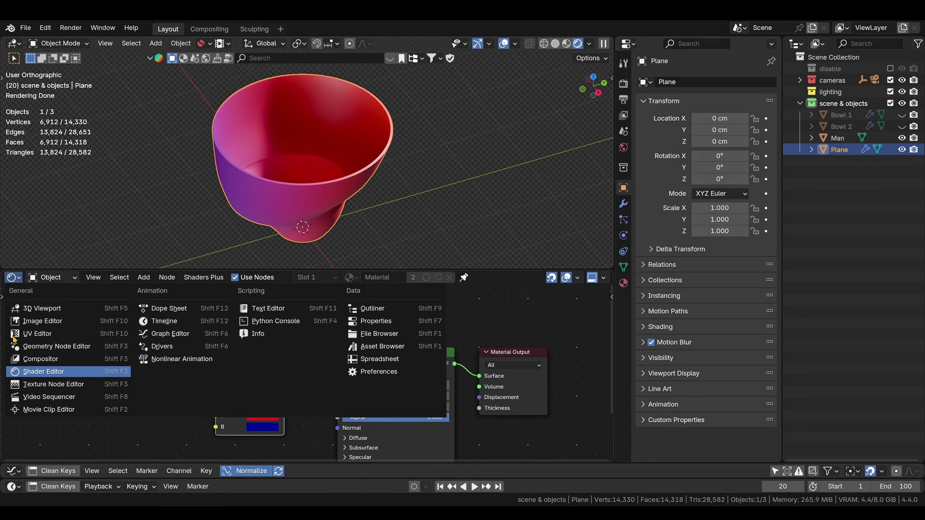
pyautogui.click(50, 347)
pyautogui.scroll(5, 229, 359)
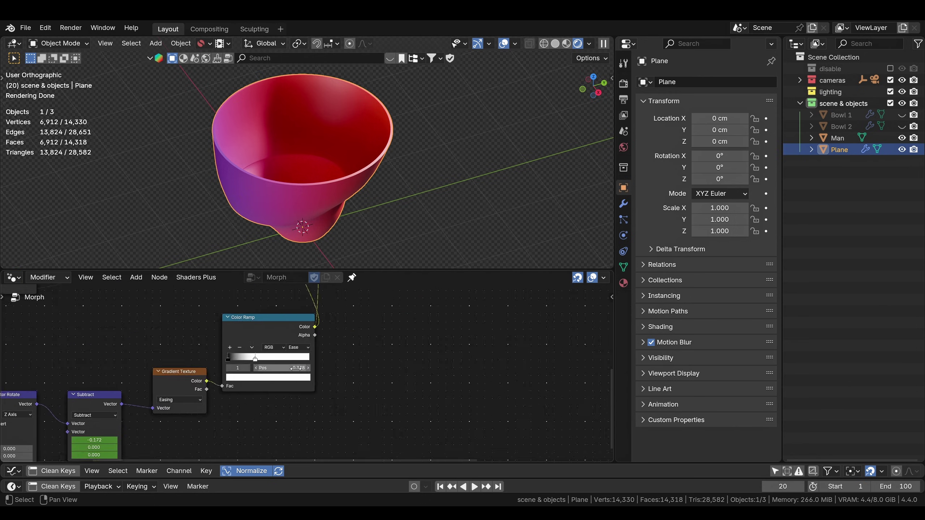
pyautogui.moveTo(224, 351); pyautogui.dragTo(192, 350)
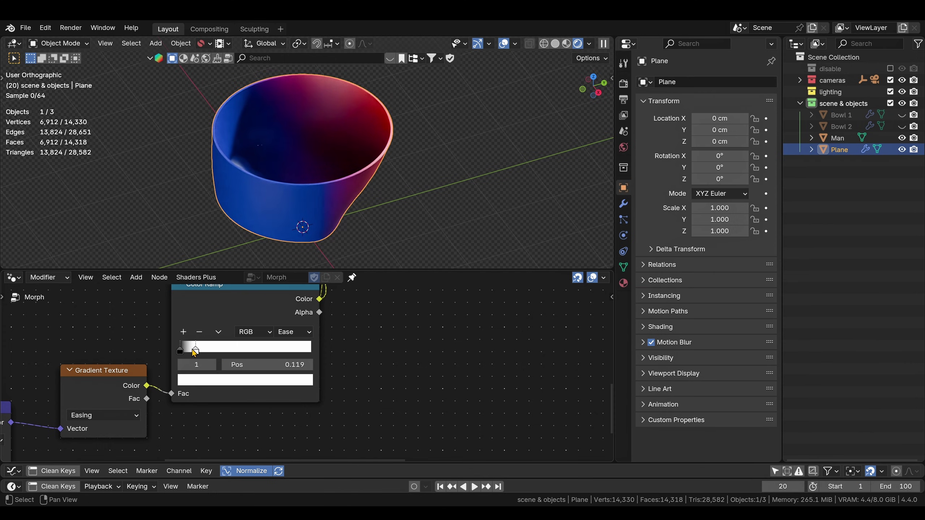
pyautogui.moveTo(366, 182); pyautogui.dragTo(343, 187, button='middle')
pyautogui.scroll(-2, 344, 187)
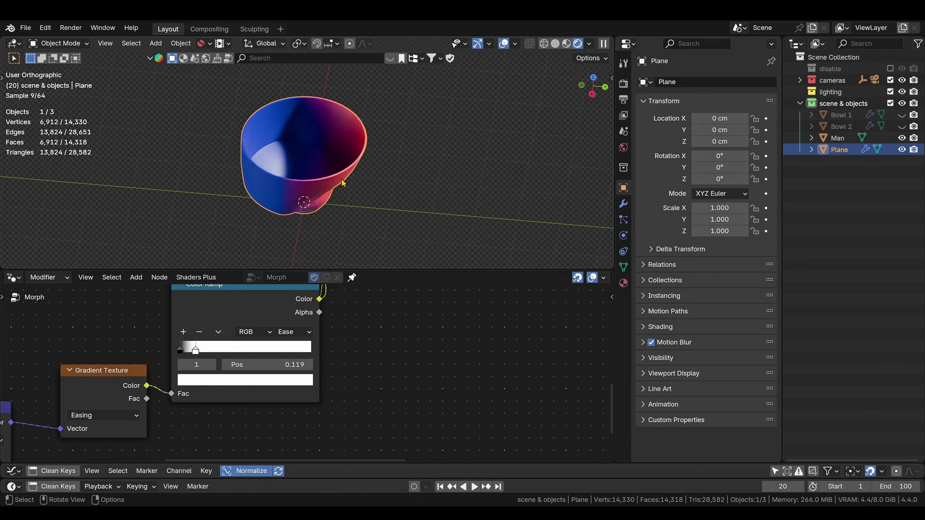
pyautogui.moveTo(125, 320); pyautogui.dragTo(334, 316, button='middle')
pyautogui.scroll(-4, 215, 334)
pyautogui.scroll(-4, 209, 337)
pyautogui.moveTo(210, 337); pyautogui.dragTo(281, 339, button='middle')
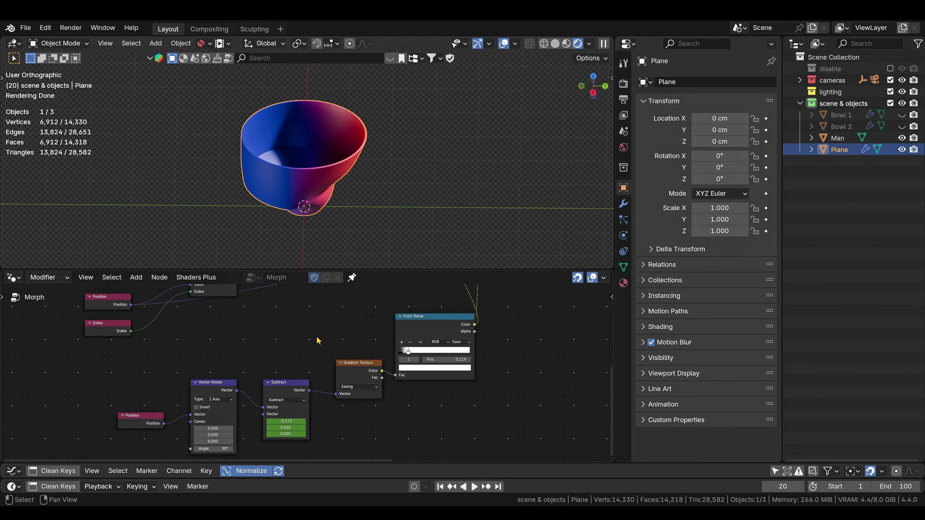
pyautogui.moveTo(323, 171); pyautogui.dragTo(435, 140, button='middle')
pyautogui.press('g')
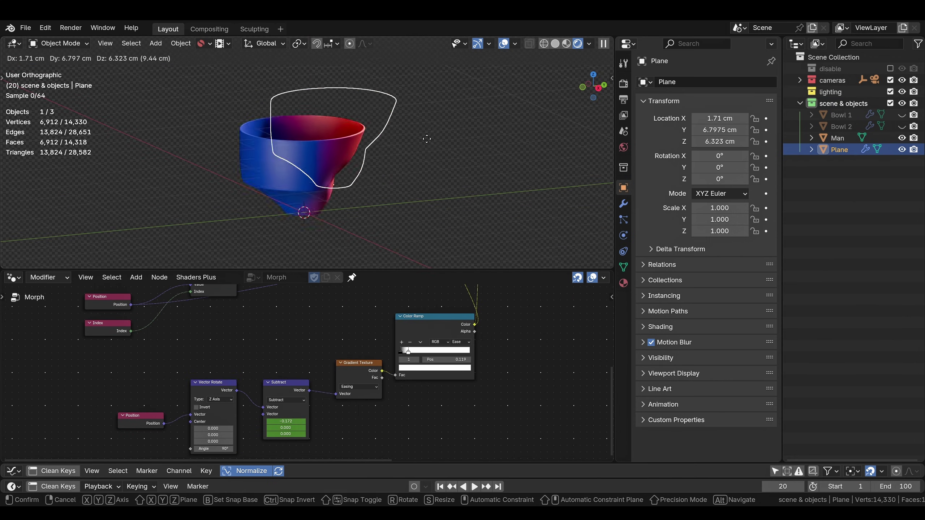
pyautogui.rightClick(429, 147)
pyautogui.press('r')
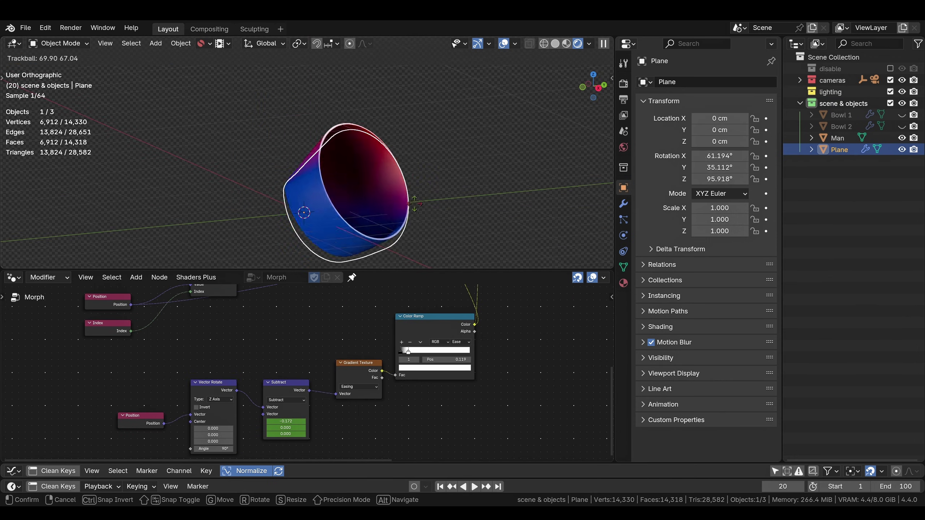
pyautogui.press('Escape')
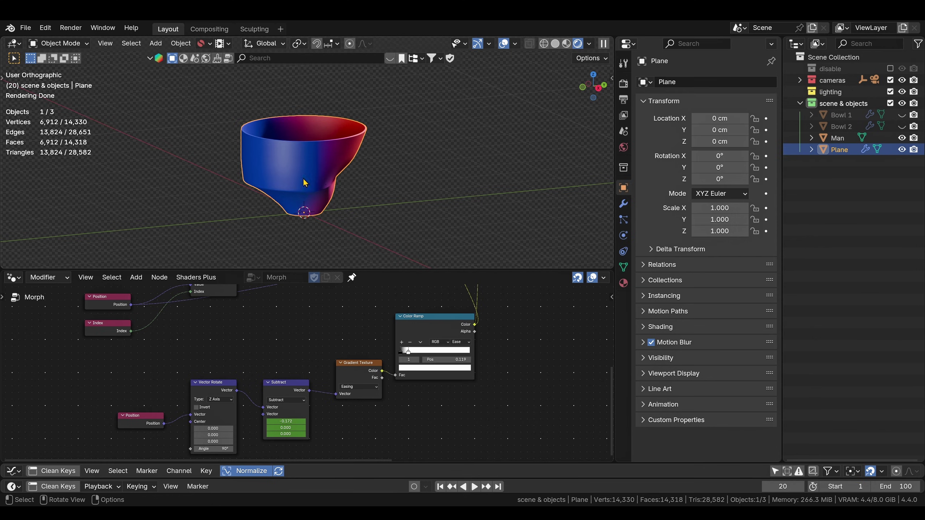
# - Move the Bowl 2 Object Info node aside and insert a Transform Geometry node between it and the Sample Index node
pyautogui.moveTo(203, 340); pyautogui.dragTo(280, 346, button='middle')
pyautogui.scroll(3, 299, 335)
pyautogui.moveTo(345, 326); pyautogui.dragTo(371, 417, button='middle')
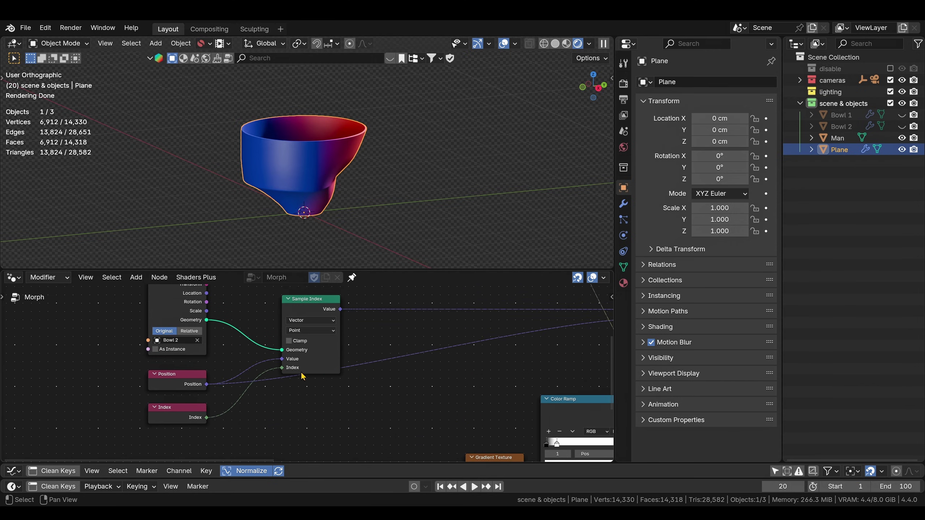
pyautogui.scroll(-4, 381, 336)
pyautogui.moveTo(381, 336); pyautogui.dragTo(415, 374, button='middle')
pyautogui.moveTo(242, 349); pyautogui.dragTo(206, 343)
pyautogui.hotkey('shift', 'a')
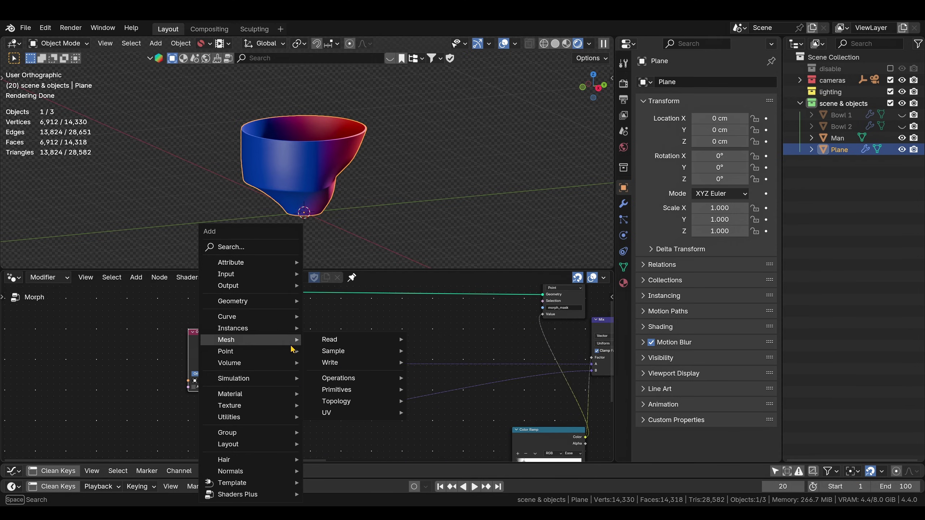
pyautogui.write('r')
pyautogui.press('BackSpace')
pyautogui.write('tra')
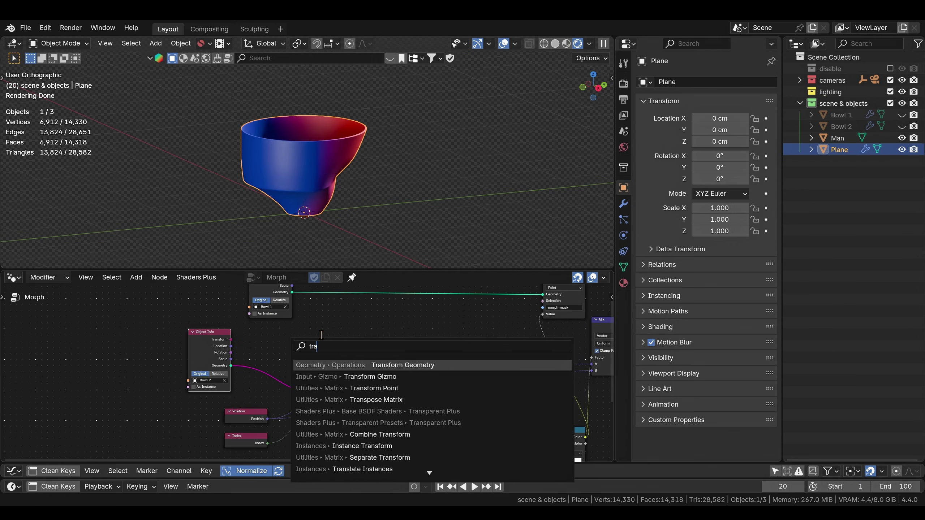
pyautogui.press('Return')
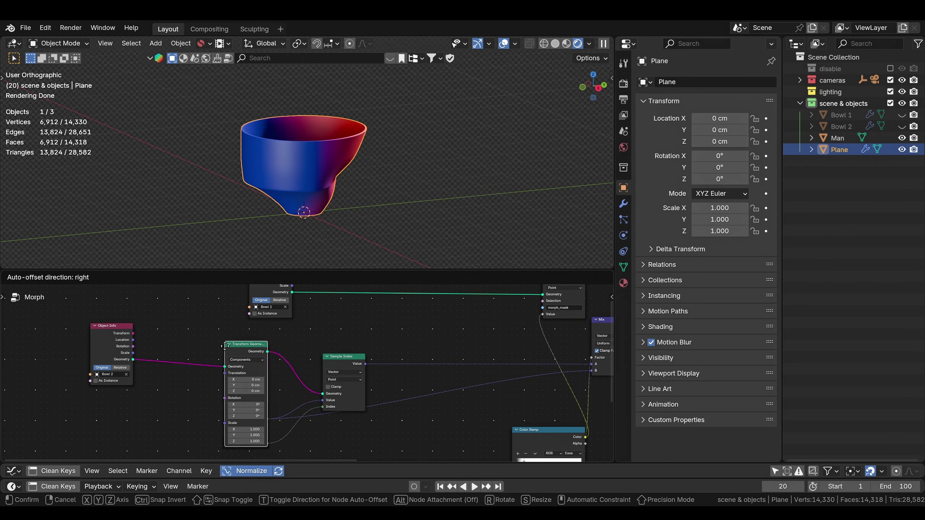
pyautogui.click(196, 377)
pyautogui.scroll(2, 271, 372)
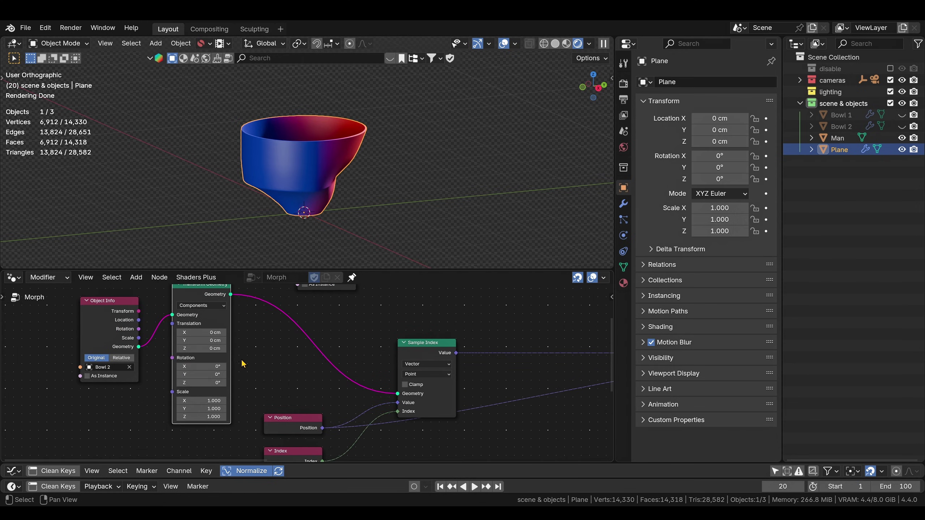
# - Try a Y rotation of 26.8° on the Transform Geometry node and play the morph animation to check the tilt
pyautogui.moveTo(203, 386); pyautogui.dragTo(244, 376)
pyautogui.hotkey('ctrl', 'z')
pyautogui.moveTo(418, 165); pyautogui.dragTo(318, 181, button='middle')
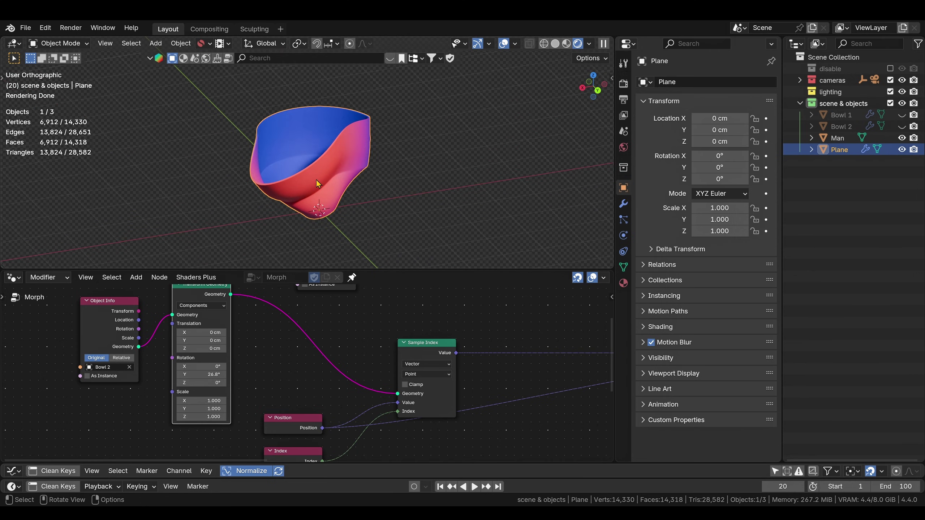
pyautogui.moveTo(500, 313); pyautogui.dragTo(317, 341, button='middle')
pyautogui.press('space')
pyautogui.press('space')
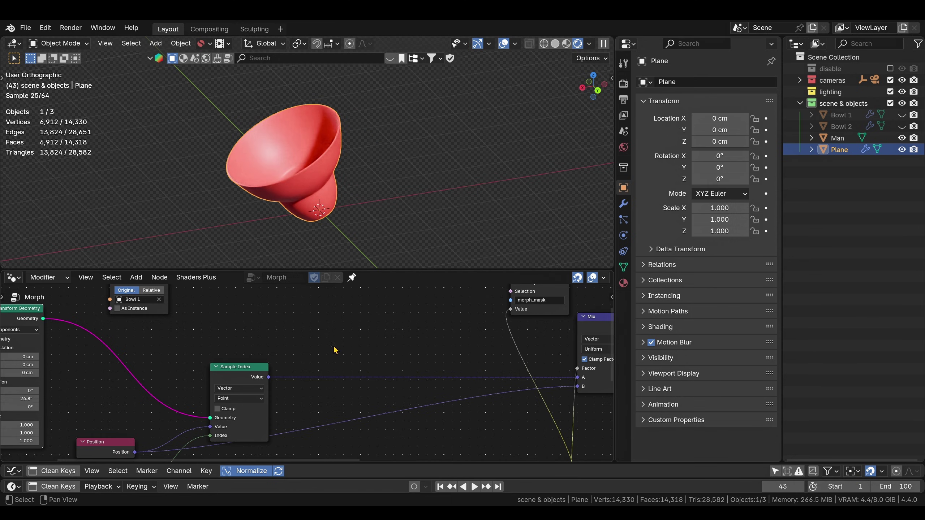
# - Tilt Bowl 2 the opposite way, replay the animation from the start to frame 15, and set the Y rotation to -38°
pyautogui.moveTo(193, 334); pyautogui.dragTo(409, 333, button='middle')
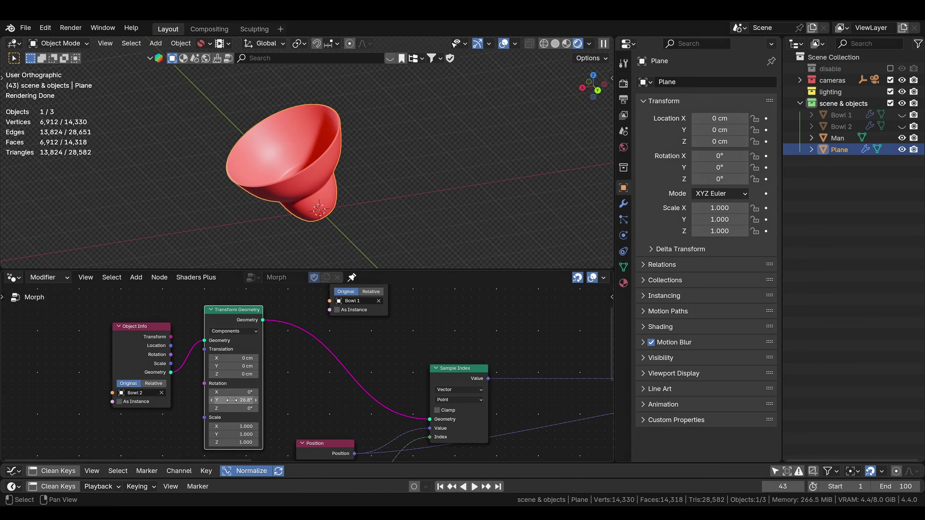
pyautogui.moveTo(231, 399); pyautogui.dragTo(140, 400)
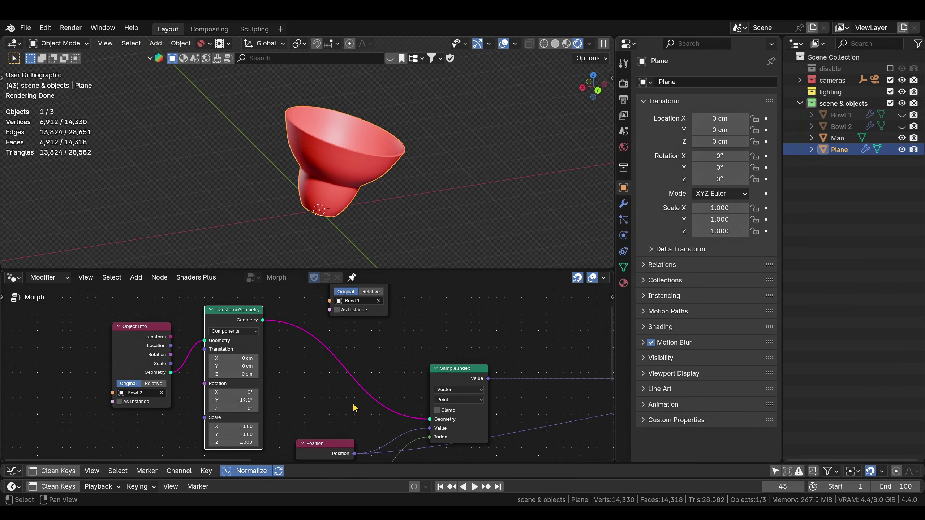
pyautogui.hotkey('shift', 'Left')
pyautogui.press('space')
pyautogui.press('space')
pyautogui.moveTo(221, 400); pyautogui.dragTo(193, 400)
# - Turn on the viewport wireframe, set the Transform Geometry node's Y rotation to -29°, and inspect the bowl's mesh from several angles
pyautogui.press('q')
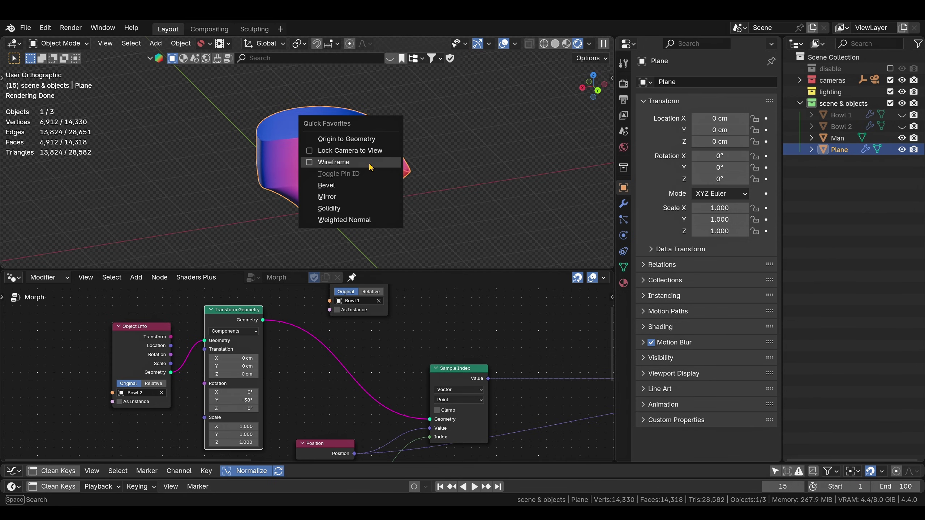
pyautogui.click(369, 163)
pyautogui.scroll(3, 316, 162)
pyautogui.moveTo(395, 149); pyautogui.dragTo(420, 206, button='middle')
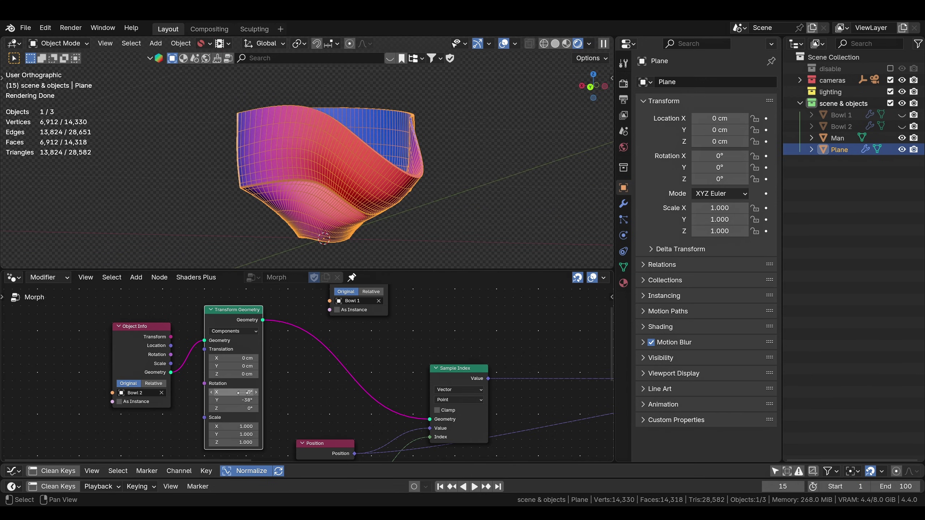
pyautogui.moveTo(233, 399)
pyautogui.mouseDown()
pyautogui.moveTo(306, 400)
pyautogui.moveTo(240, 400)
pyautogui.mouseUp()
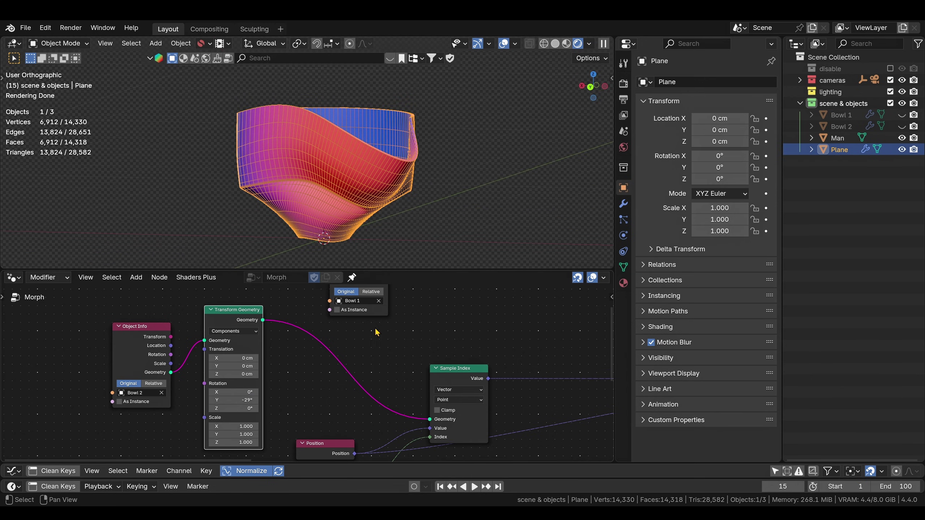
pyautogui.moveTo(255, 189); pyautogui.dragTo(272, 229, button='middle')
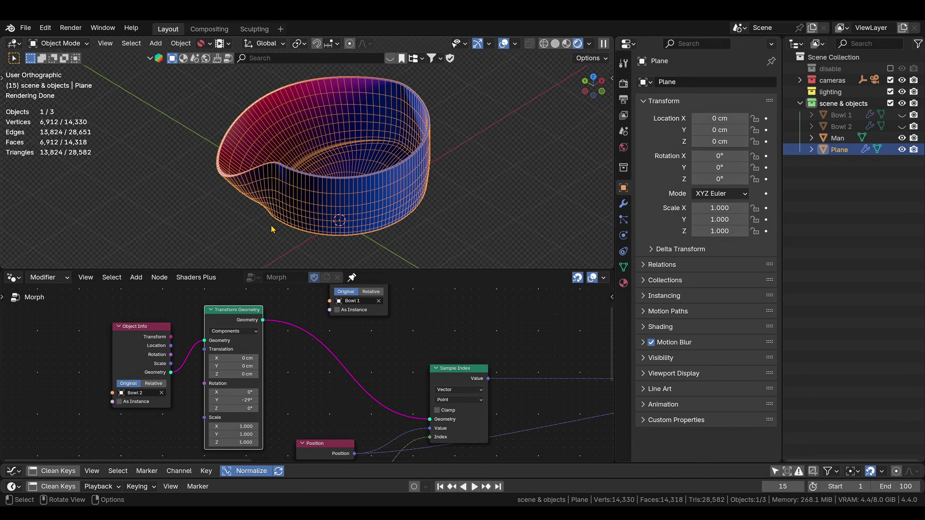